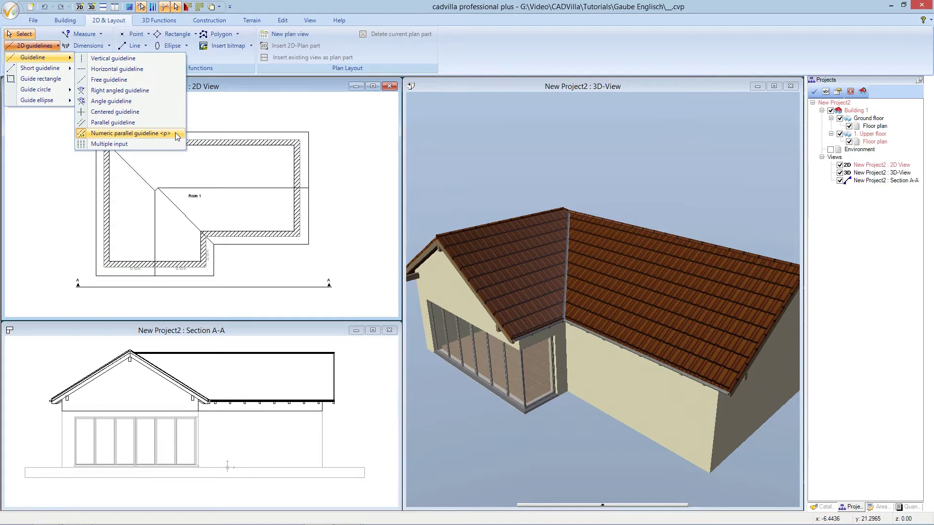
- Insert a numeric parallel guideline 1.40 m inward from the outer edge of the right exterior wall in the 2D plan
{"action": "left_click", "coordinate": [175, 132]}
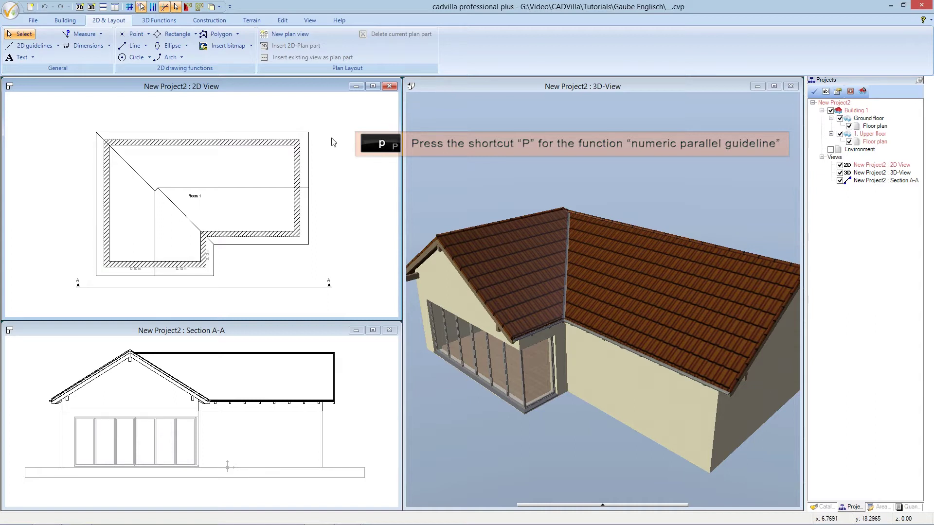
{"action": "key", "text": "p"}
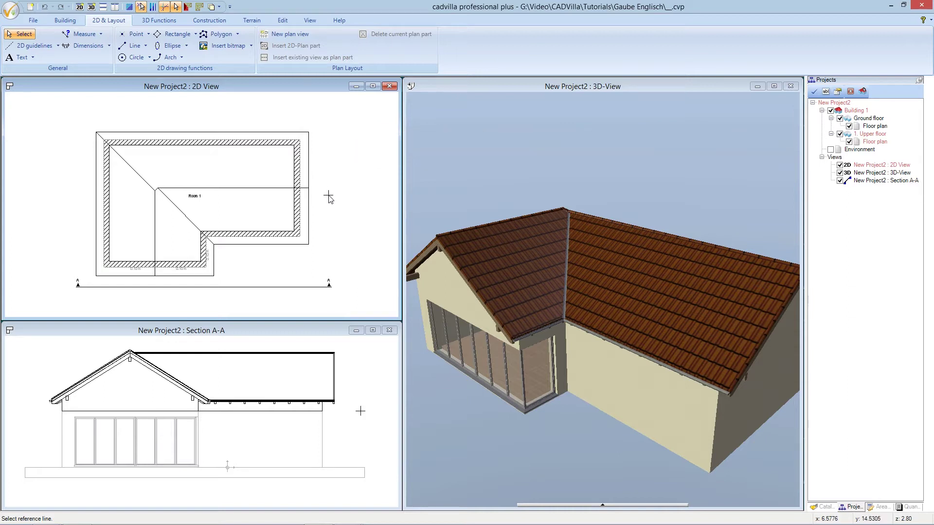
{"action": "left_click", "coordinate": [300, 199]}
{"action": "left_click", "coordinate": [248, 202]}
{"action": "type", "text": "1,40"}
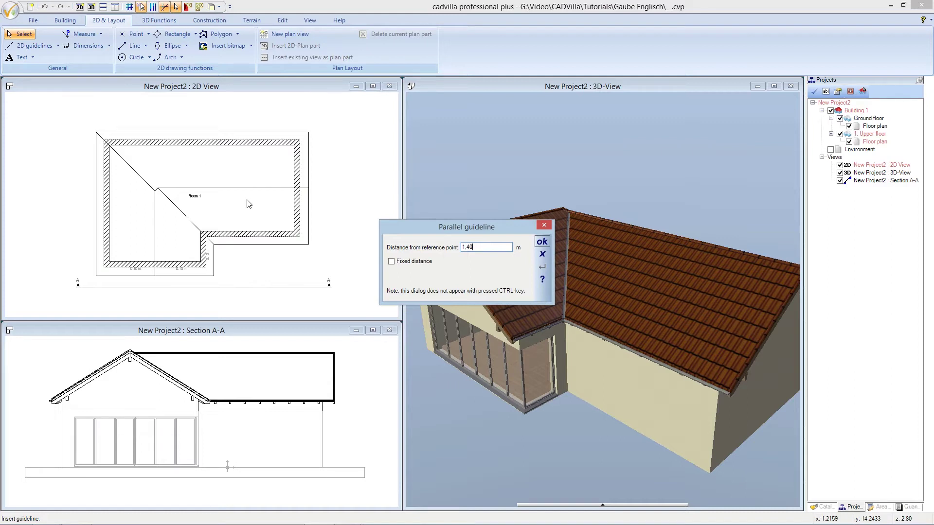
{"action": "left_click", "coordinate": [539, 241]}
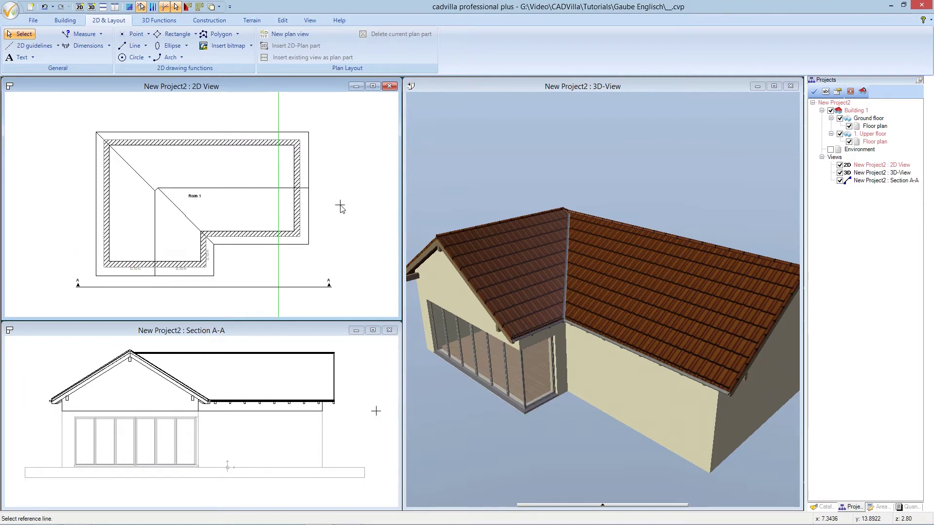
- Add a second parallel guideline 3.60 m to the left of the first one and end the guideline input
{"action": "left_click", "coordinate": [279, 206]}
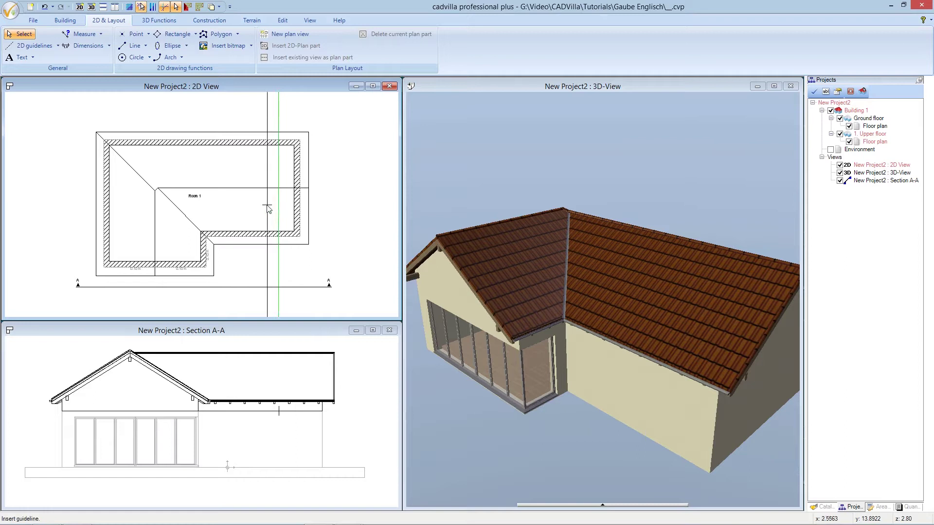
{"action": "left_click", "coordinate": [233, 208]}
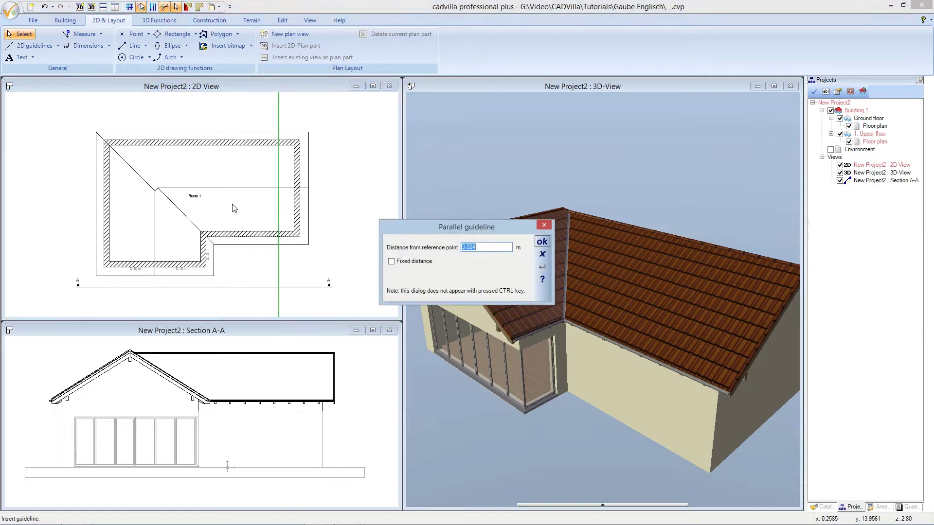
{"action": "type", "text": "3,60"}
{"action": "key", "text": "Return"}
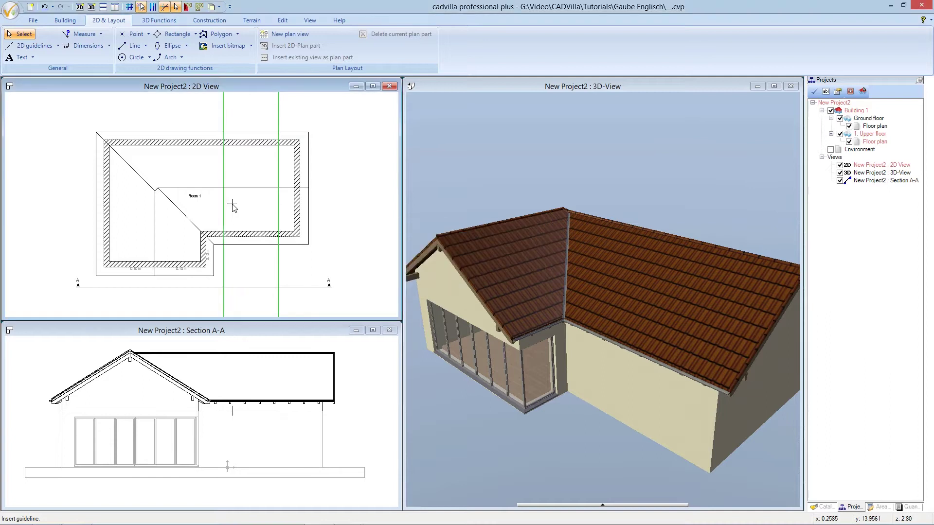
{"action": "key", "text": "Escape"}
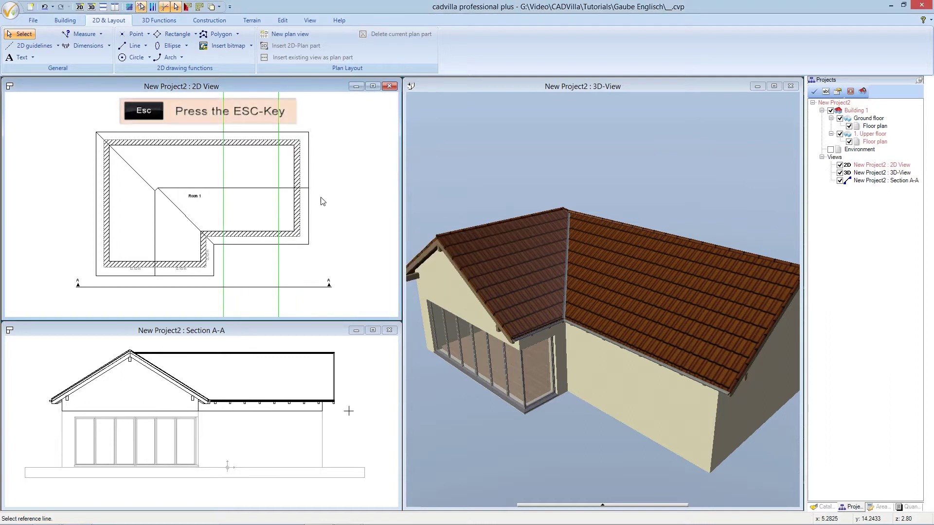
{"action": "key", "text": "Escape"}
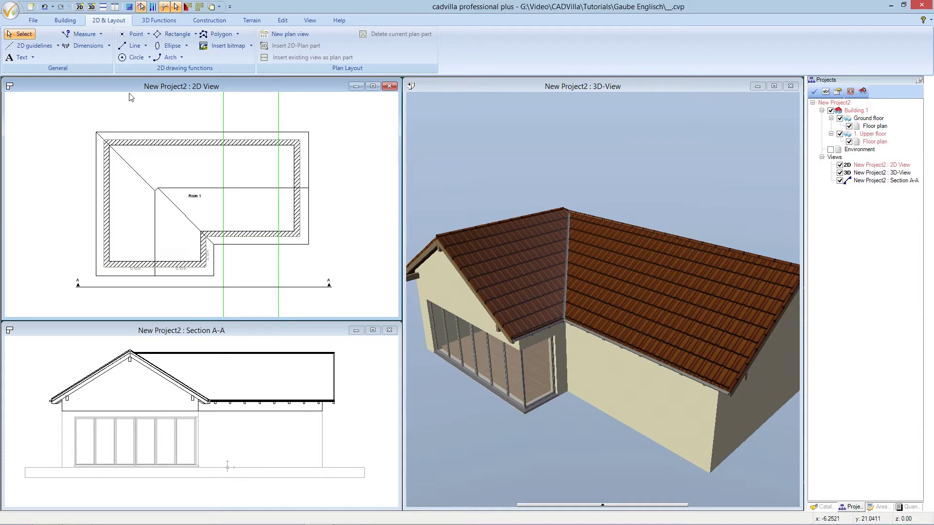
- Insert a shed dormer with two points where the two guidelines meet the outer edge of the lower right wall
{"action": "left_click", "coordinate": [70, 23]}
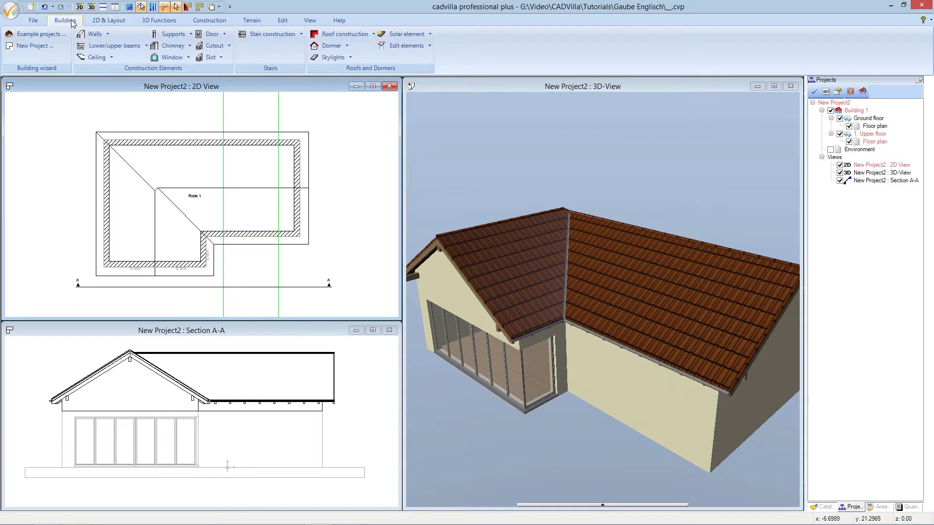
{"action": "left_click", "coordinate": [347, 48]}
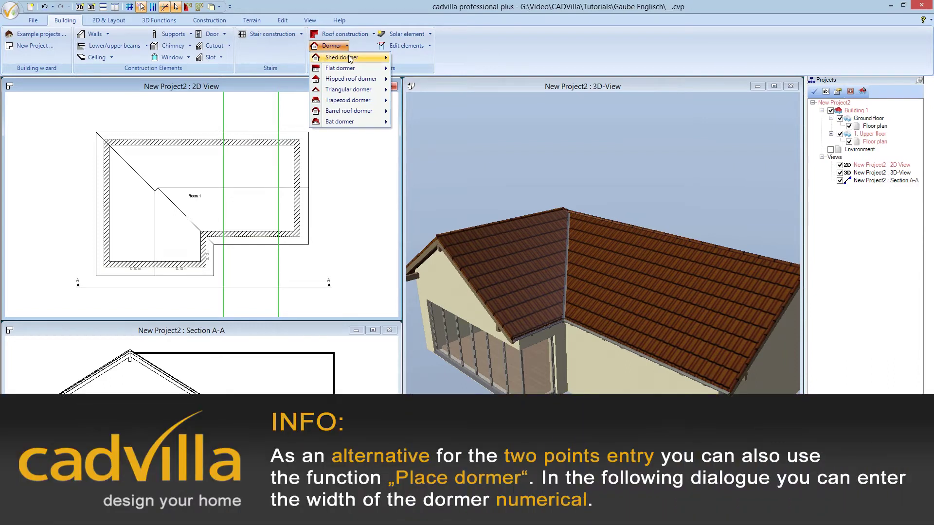
{"action": "mouse_move", "coordinate": [350, 59]}
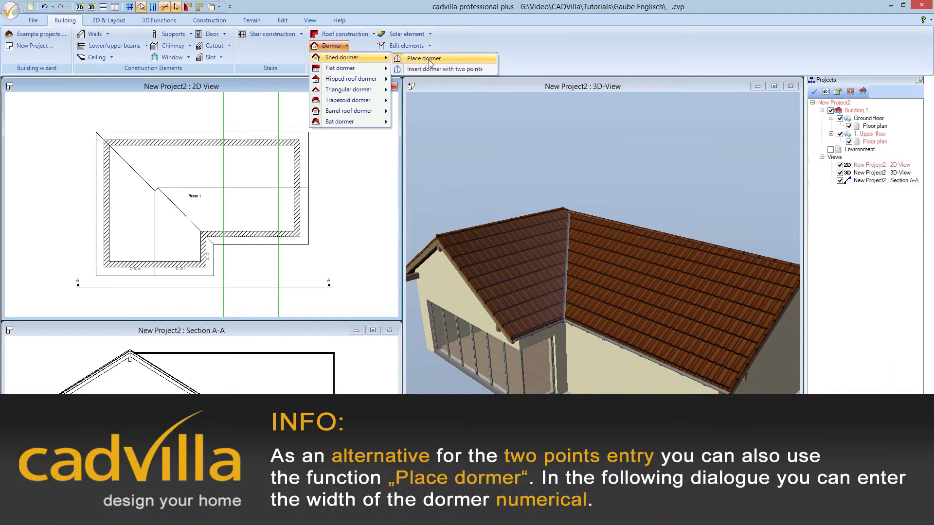
{"action": "left_click", "coordinate": [488, 70]}
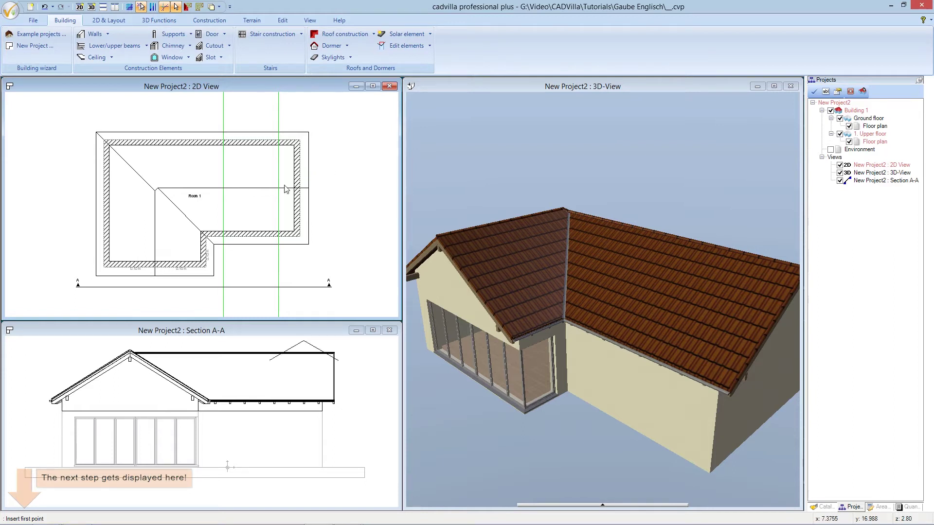
{"action": "left_click", "coordinate": [225, 237]}
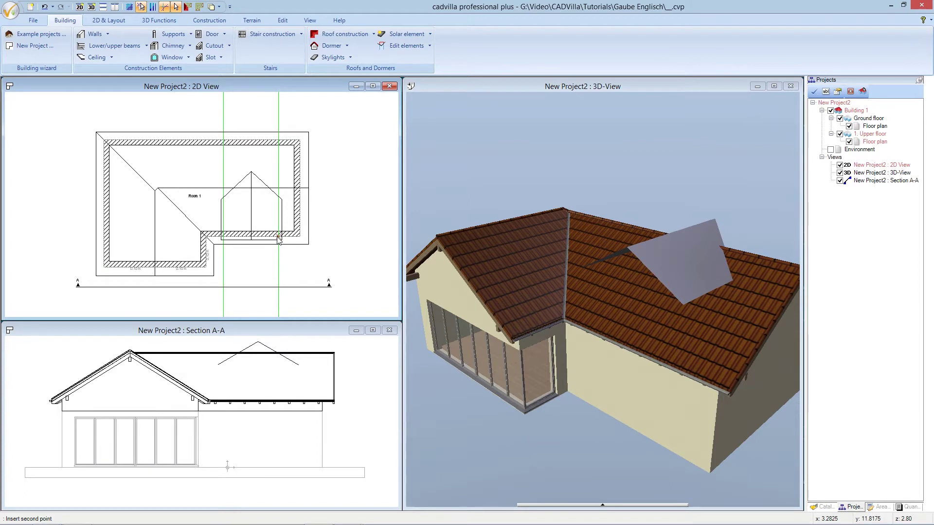
{"action": "left_click", "coordinate": [279, 238]}
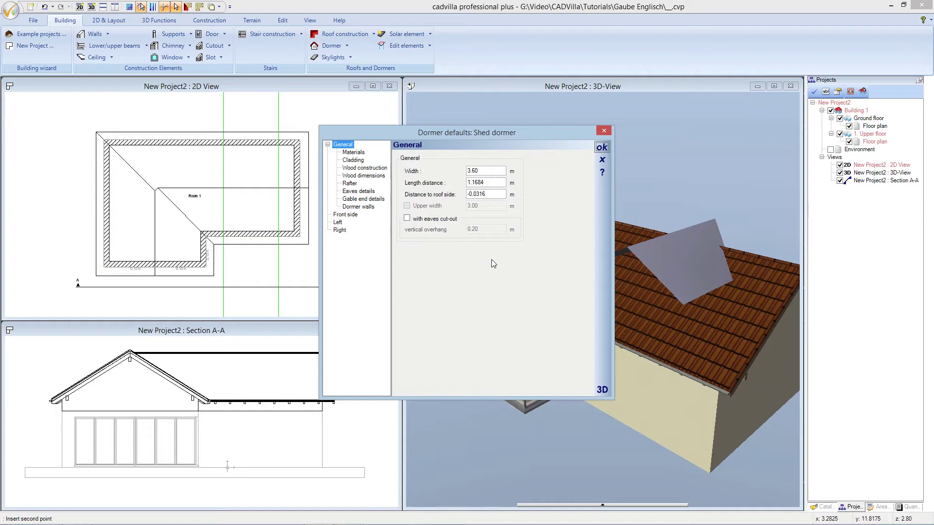
- Show the 3D preview for the dormer defaults and widen it until the whole dormer fits
{"action": "left_click", "coordinate": [602, 389]}
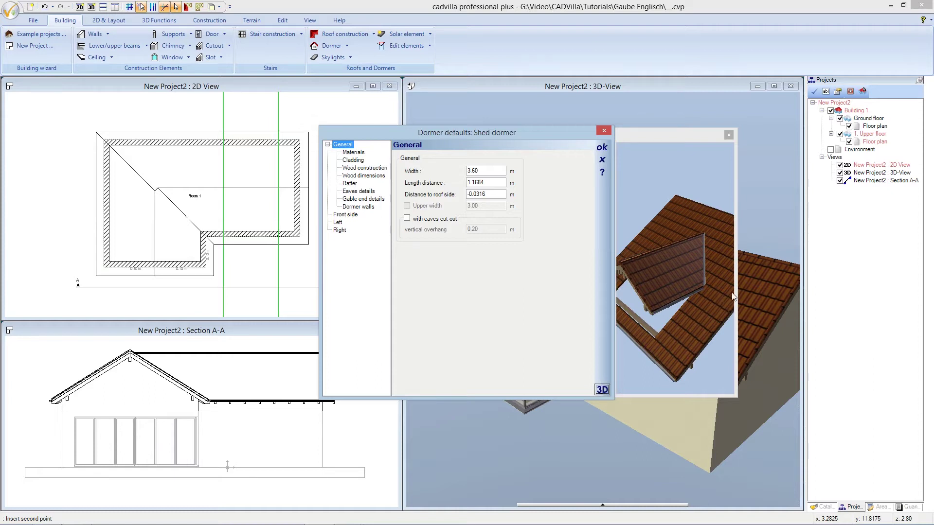
{"action": "left_click_drag", "start_coordinate": [736, 294], "coordinate": [826, 291]}
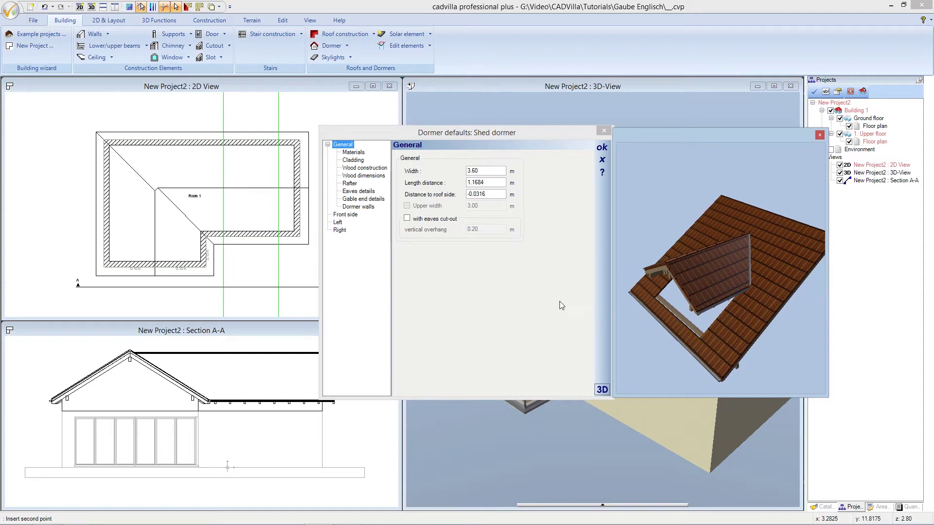
{"action": "left_click", "coordinate": [548, 288]}
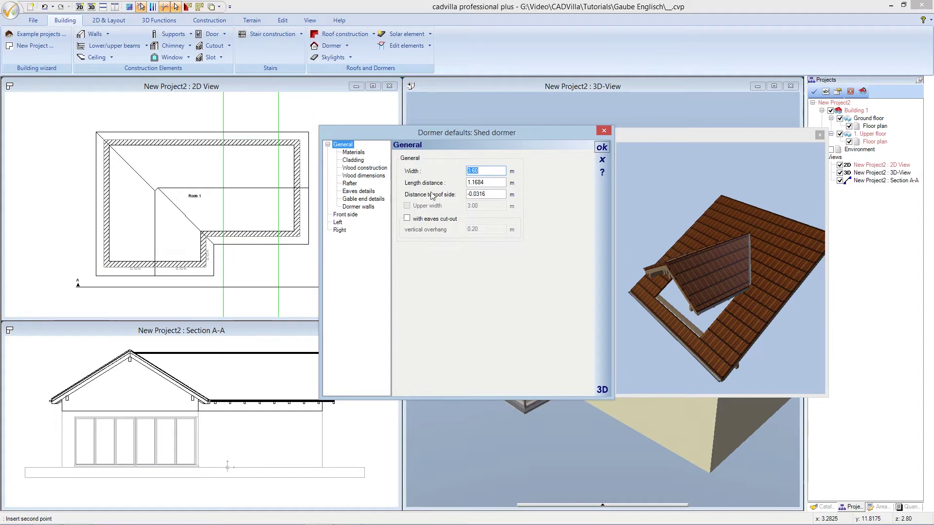
- Set the dormer's distance to roof side to 0 m
{"action": "left_click_drag", "start_coordinate": [486, 194], "coordinate": [464, 194]}
{"action": "type", "text": "0"}
{"action": "key", "text": "Tab"}
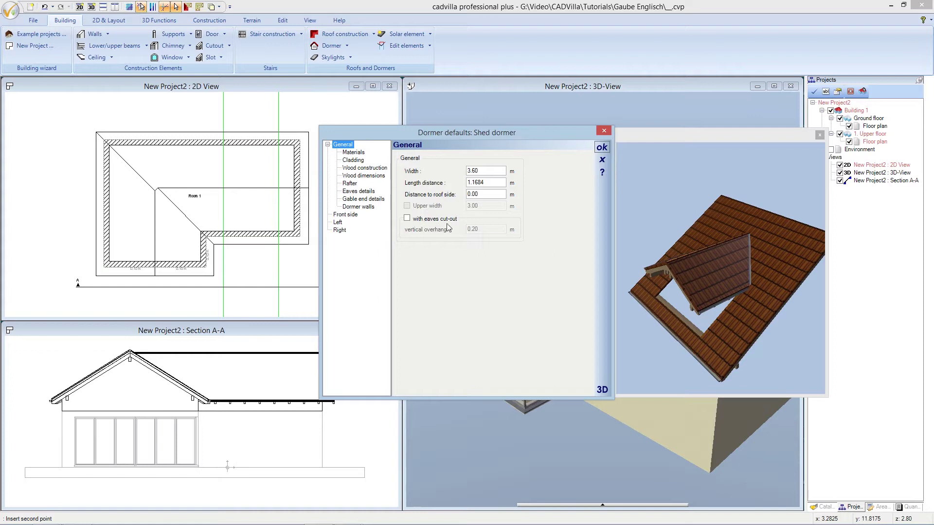
- Try the eaves cut-out with a vertical overhang of 0 m, and switch the cut-out back off
{"action": "left_click", "coordinate": [407, 219]}
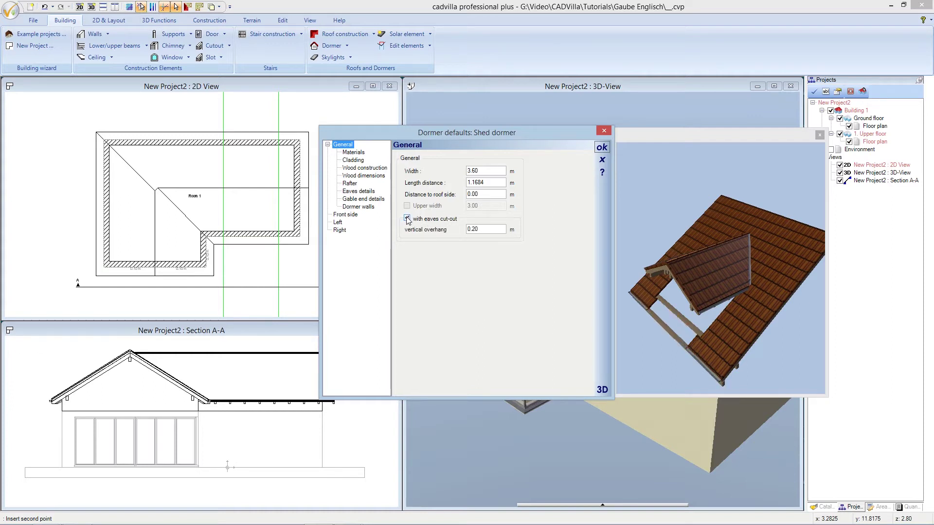
{"action": "double_click", "coordinate": [465, 232]}
{"action": "type", "text": "0"}
{"action": "key", "text": "Tab"}
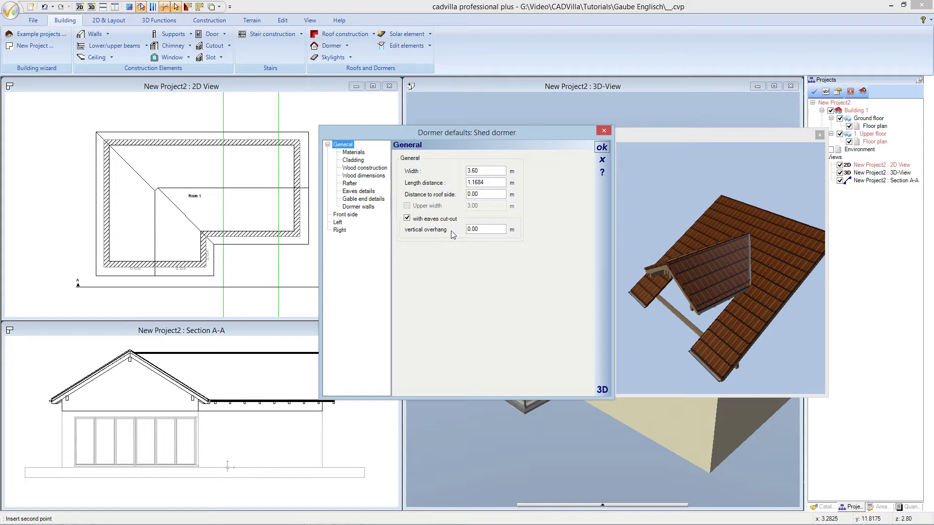
{"action": "left_click", "coordinate": [407, 219]}
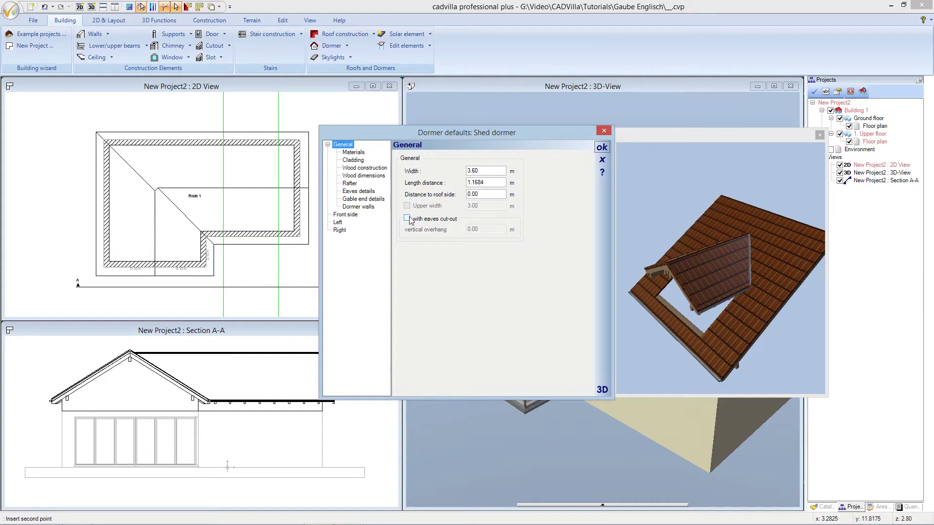
- Review the dormer's materials, cladding, wood construction, wood dimensions, rafter, eaves and gable end settings
{"action": "left_click", "coordinate": [354, 154]}
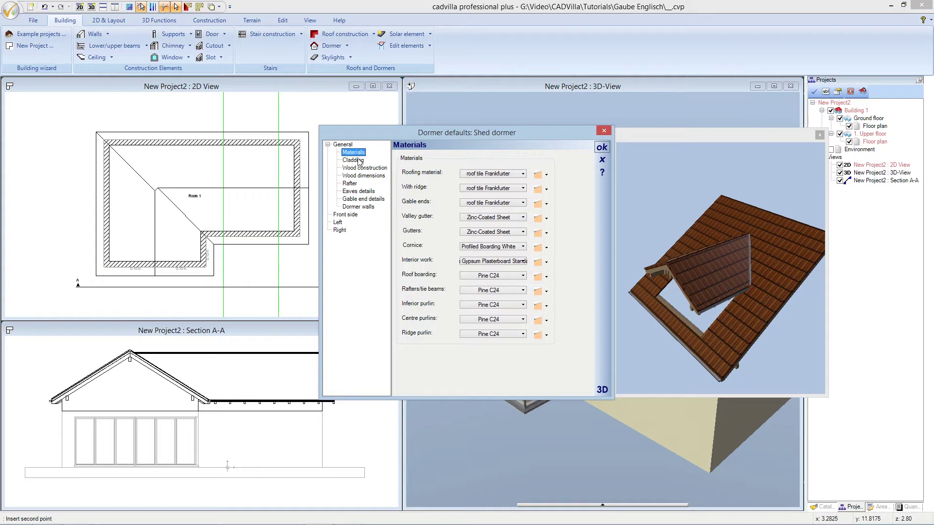
{"action": "left_click", "coordinate": [357, 162]}
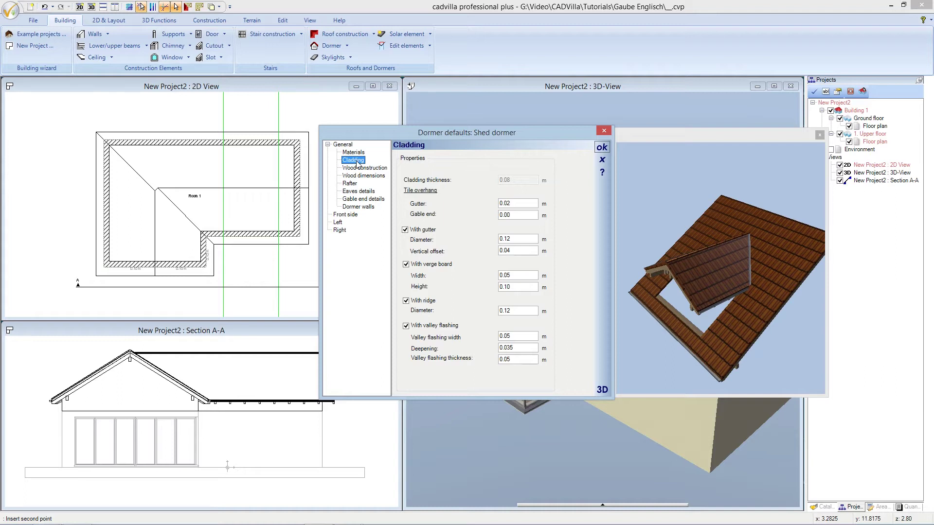
{"action": "left_click", "coordinate": [360, 170]}
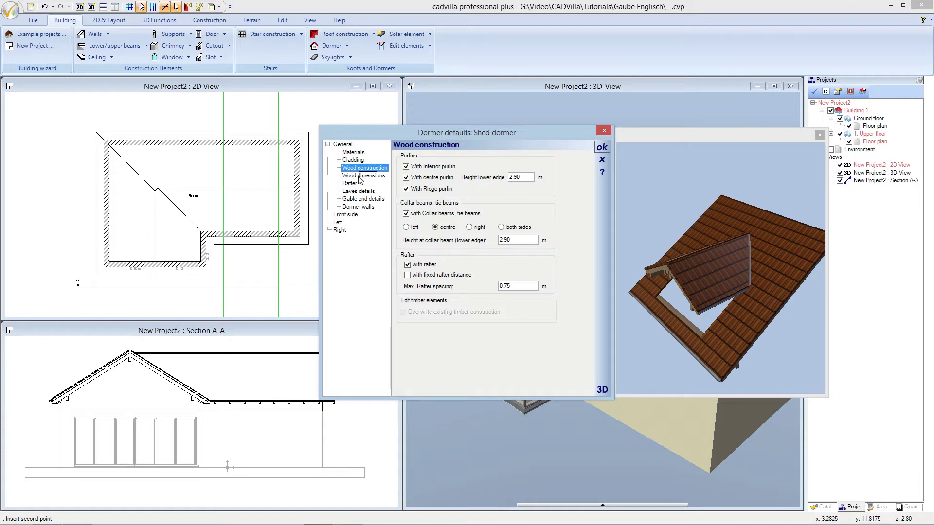
{"action": "left_click", "coordinate": [359, 176]}
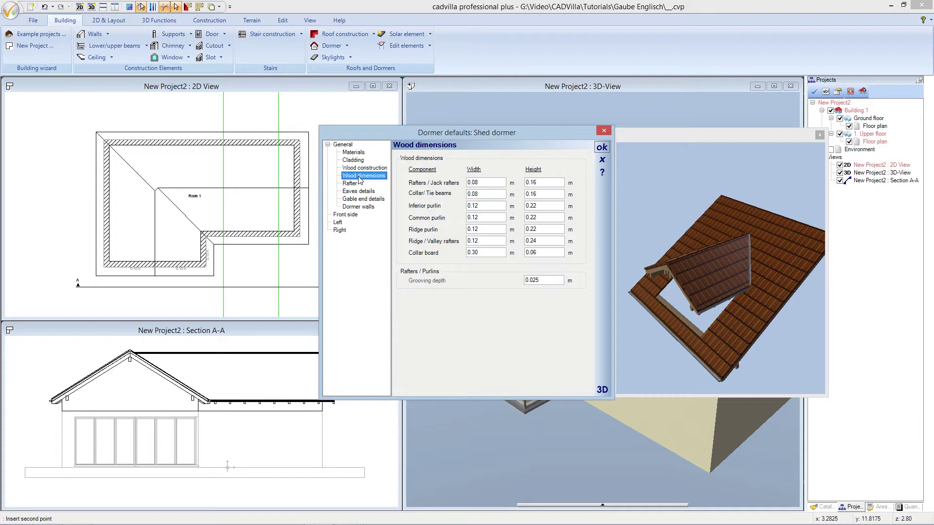
{"action": "left_click", "coordinate": [352, 186]}
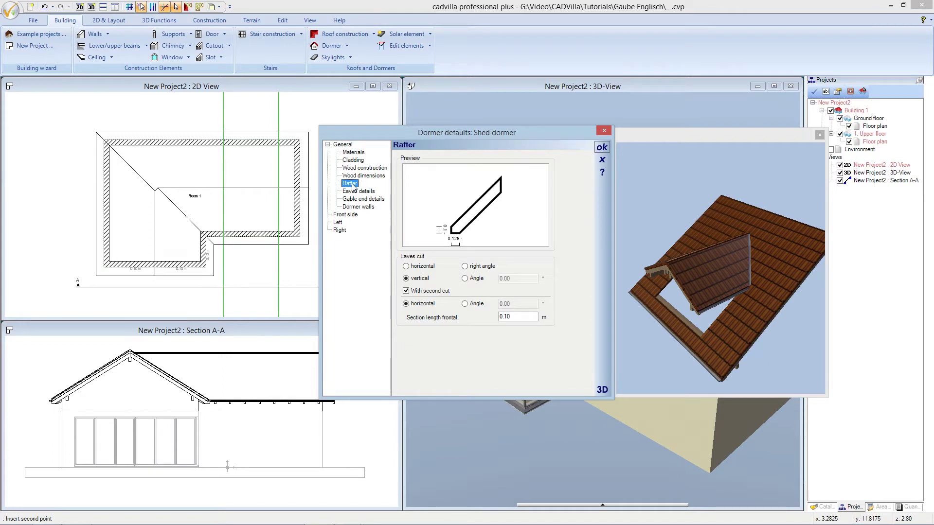
{"action": "left_click", "coordinate": [350, 193]}
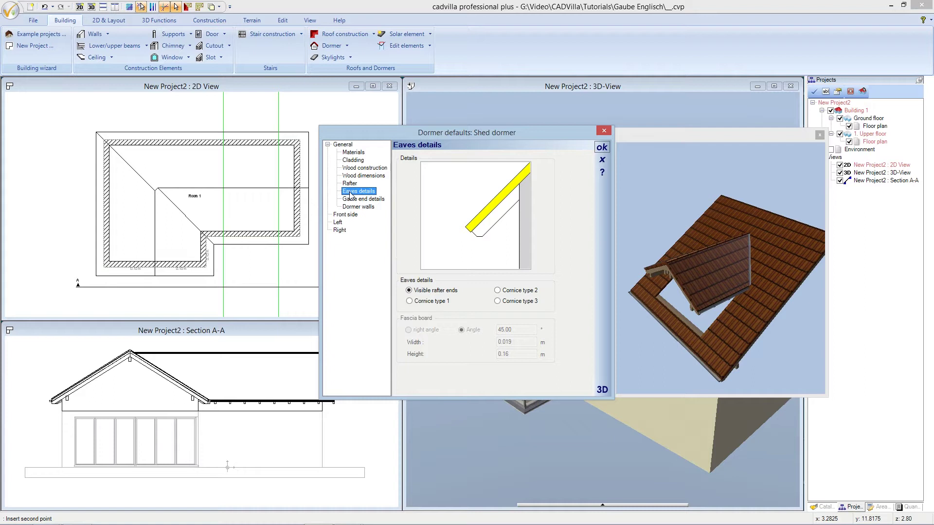
{"action": "left_click", "coordinate": [353, 200]}
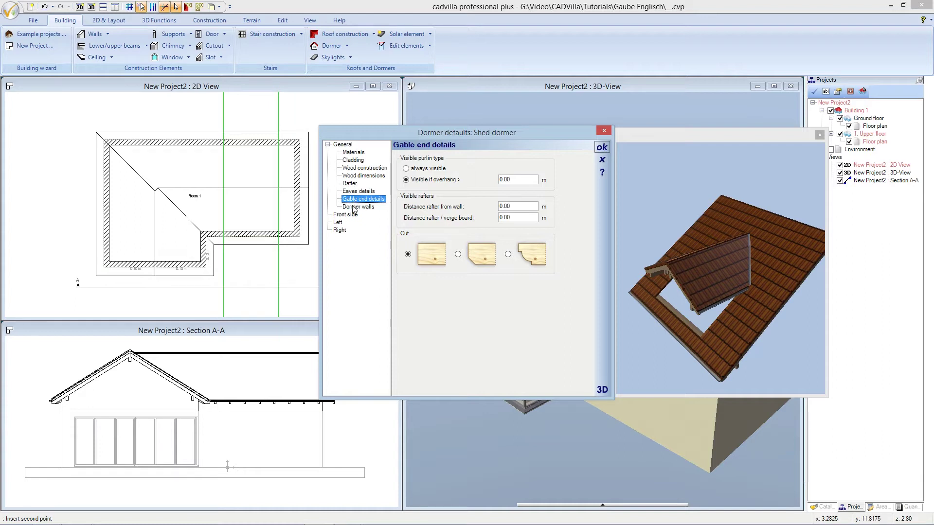
- Review the dormer wall settings, including the wall properties of the front, left and right walls
{"action": "left_click", "coordinate": [354, 208]}
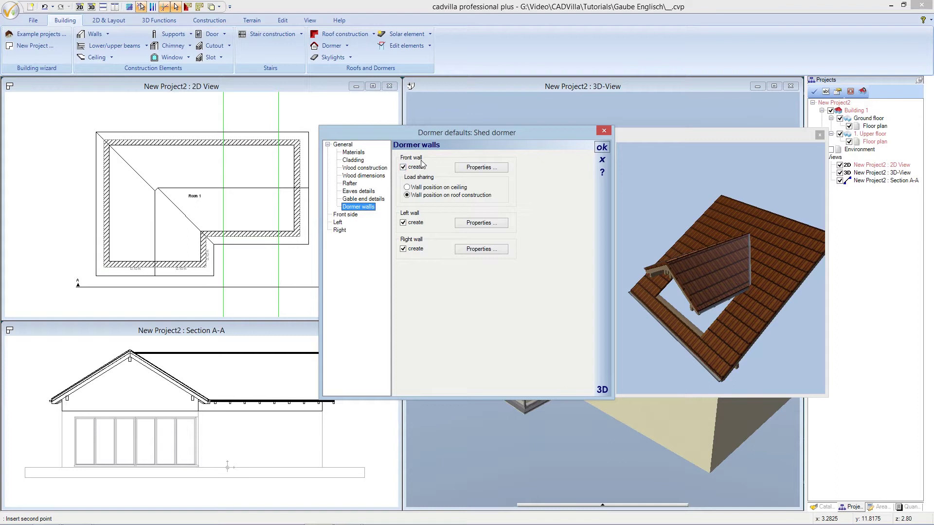
{"action": "left_click", "coordinate": [458, 170]}
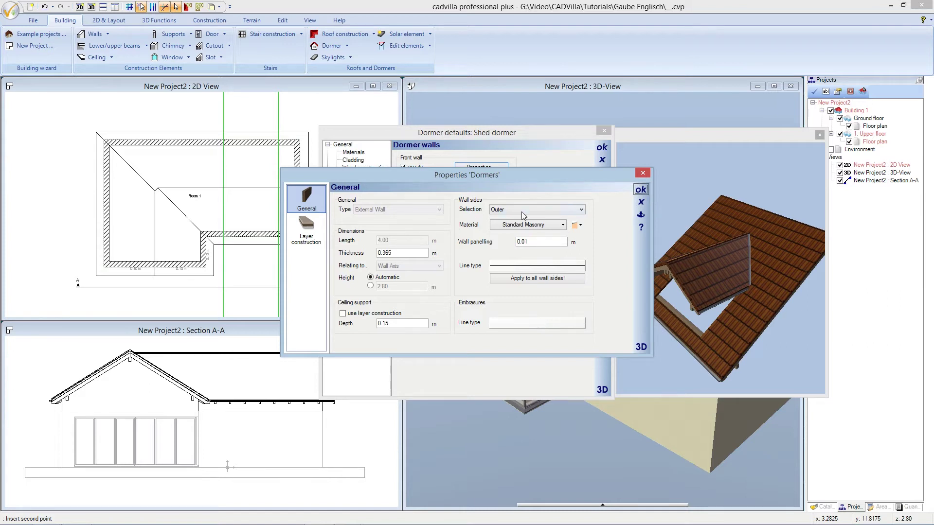
{"action": "left_click", "coordinate": [640, 190]}
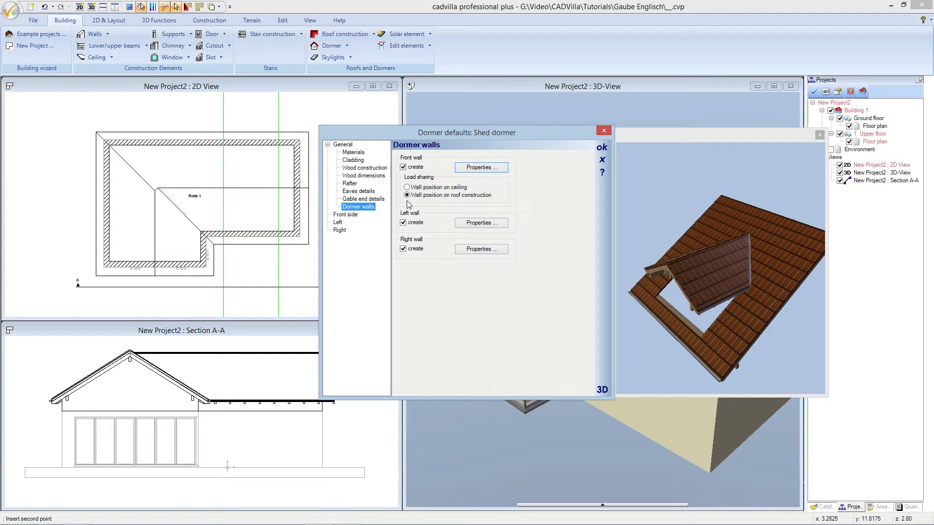
{"action": "left_click", "coordinate": [462, 225]}
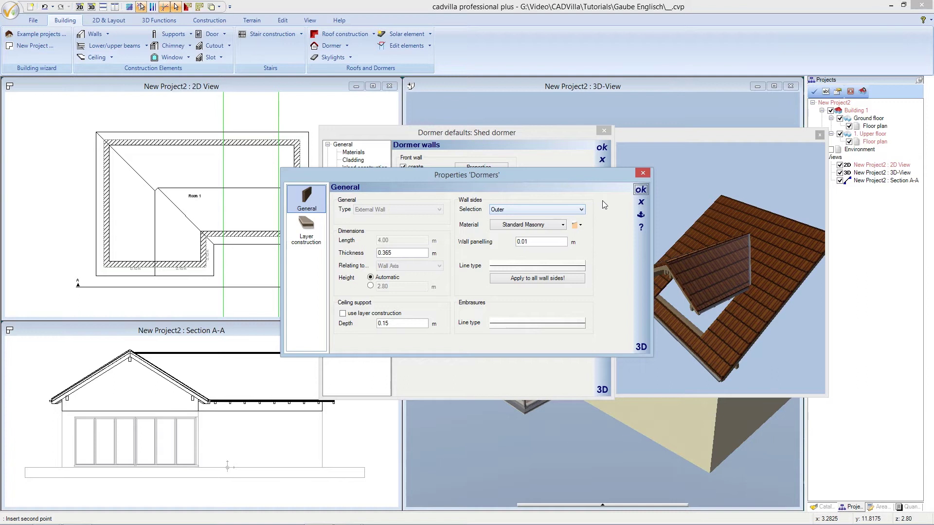
{"action": "left_click", "coordinate": [640, 190]}
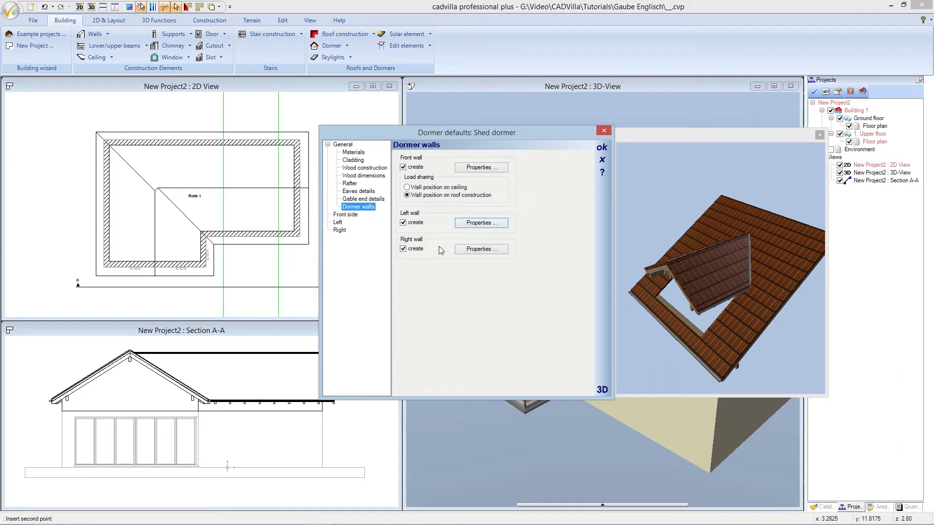
{"action": "left_click", "coordinate": [460, 250]}
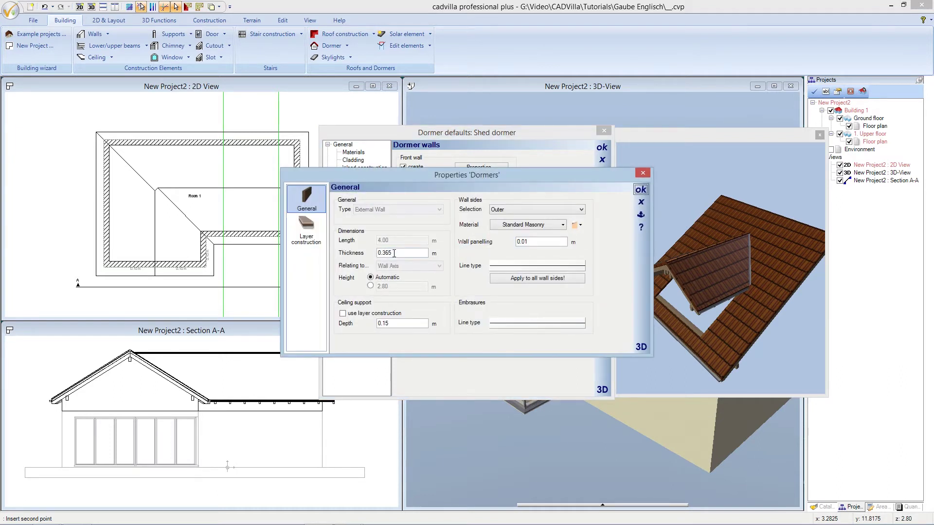
{"action": "left_click", "coordinate": [640, 189]}
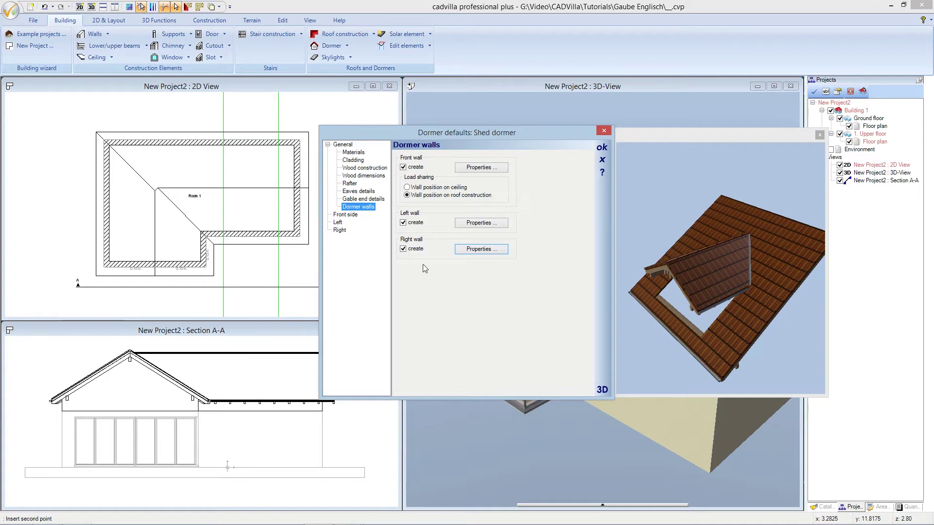
- Try a front side overhang of 0 m for the dormer, and set it back to 0.20 m
{"action": "left_click", "coordinate": [358, 216]}
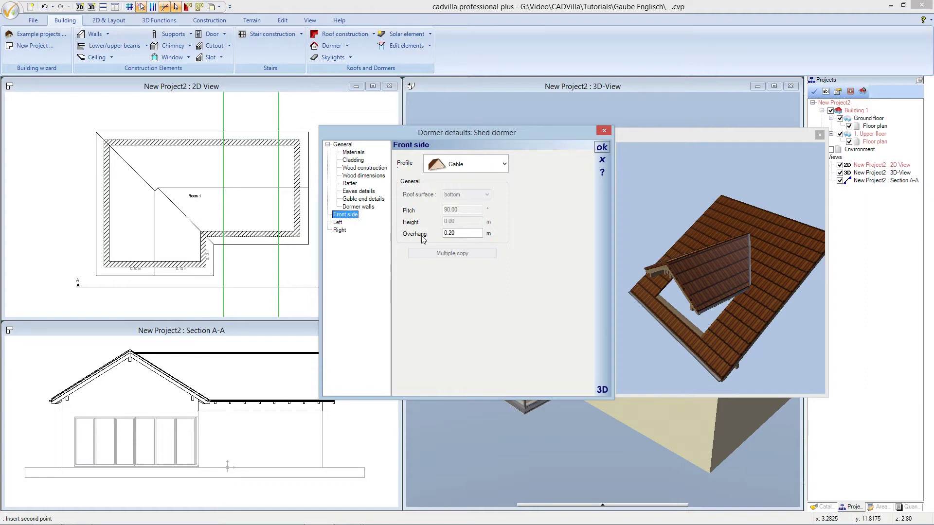
{"action": "left_click", "coordinate": [455, 232]}
{"action": "left_click_drag", "start_coordinate": [457, 233], "coordinate": [439, 234]}
{"action": "type", "text": "0"}
{"action": "key", "text": "Tab"}
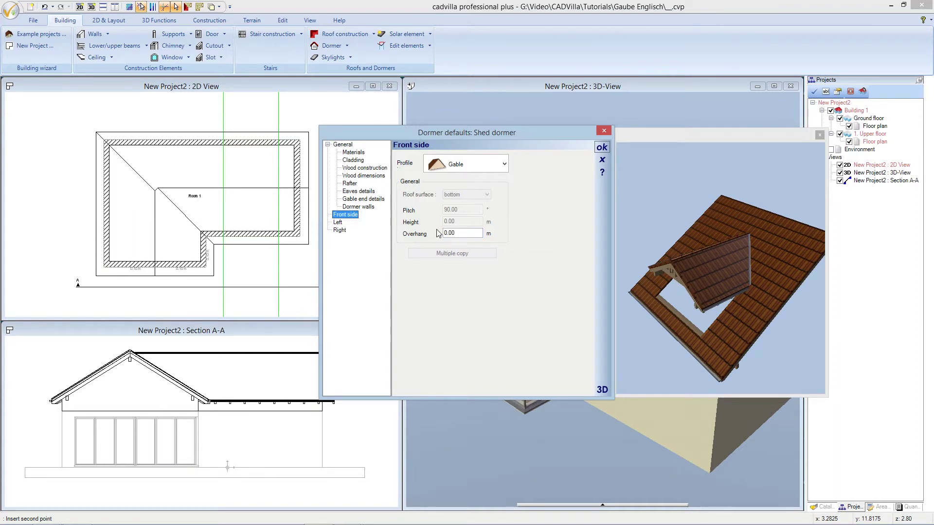
{"action": "left_click", "coordinate": [452, 233]}
{"action": "double_click", "coordinate": [453, 233]}
{"action": "type", "text": "0,20"}
- Set the height of the dormer's left roof side to 1.60 m
{"action": "left_click", "coordinate": [338, 223]}
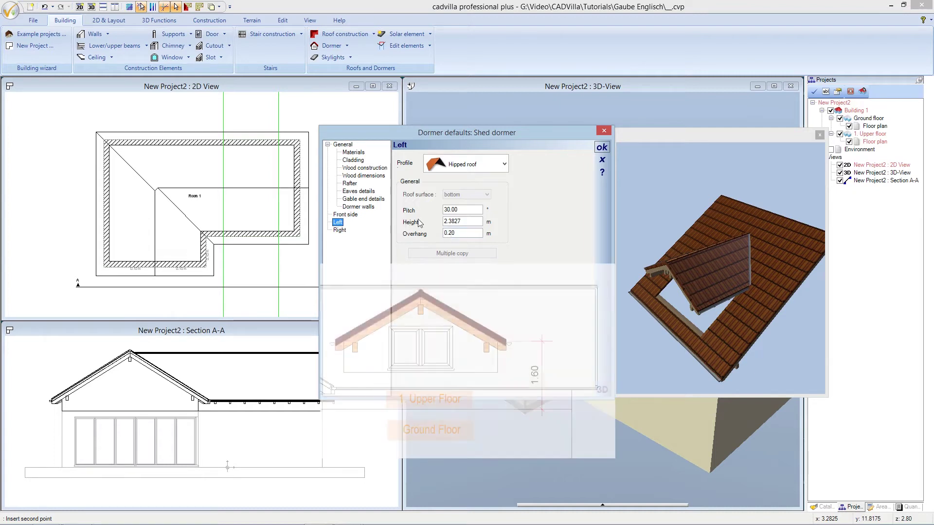
{"action": "left_click_drag", "start_coordinate": [461, 222], "coordinate": [436, 221]}
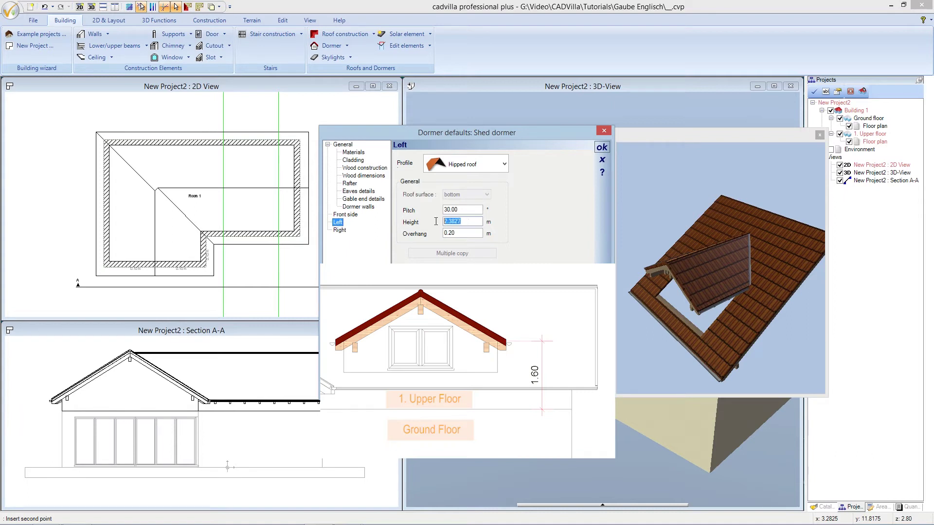
{"action": "type", "text": "1.60"}
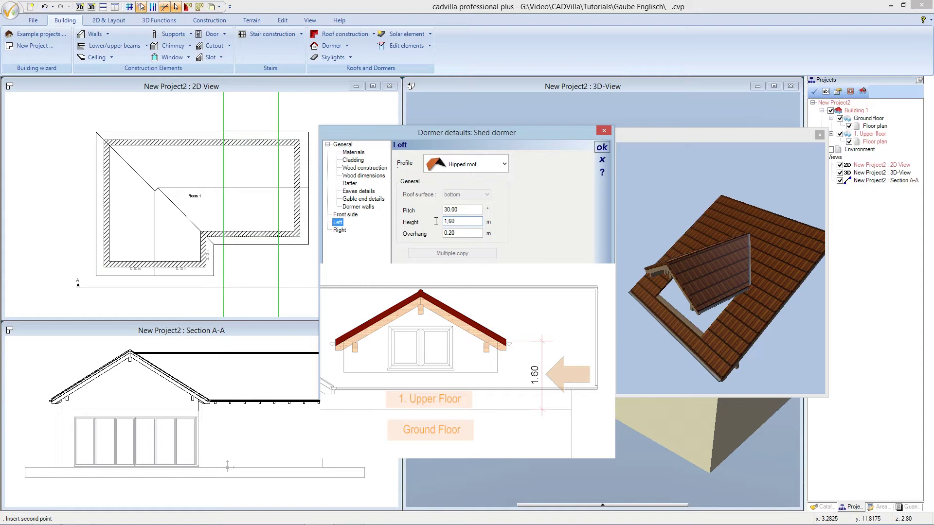
{"action": "key", "text": "Tab"}
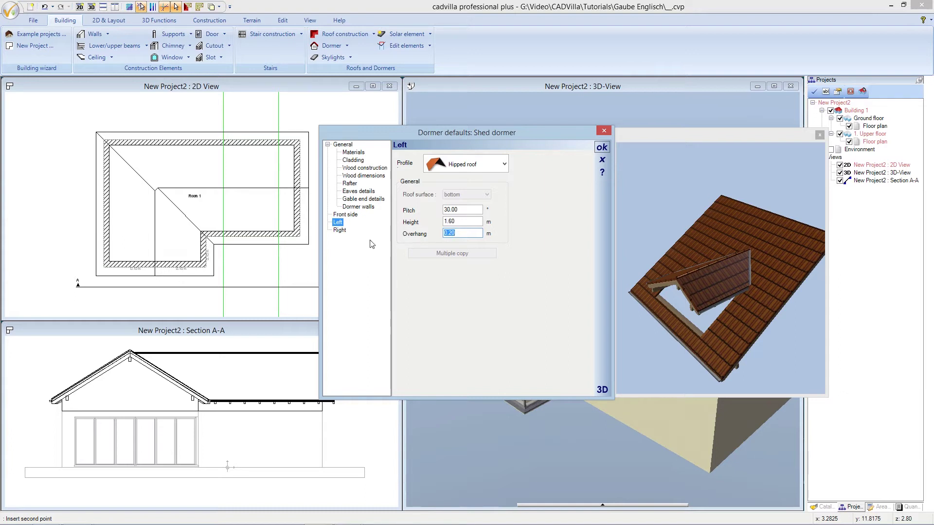
- Set the height of the dormer's right roof side to 1.60 m and accept the dormer settings to create it
{"action": "left_click", "coordinate": [346, 232]}
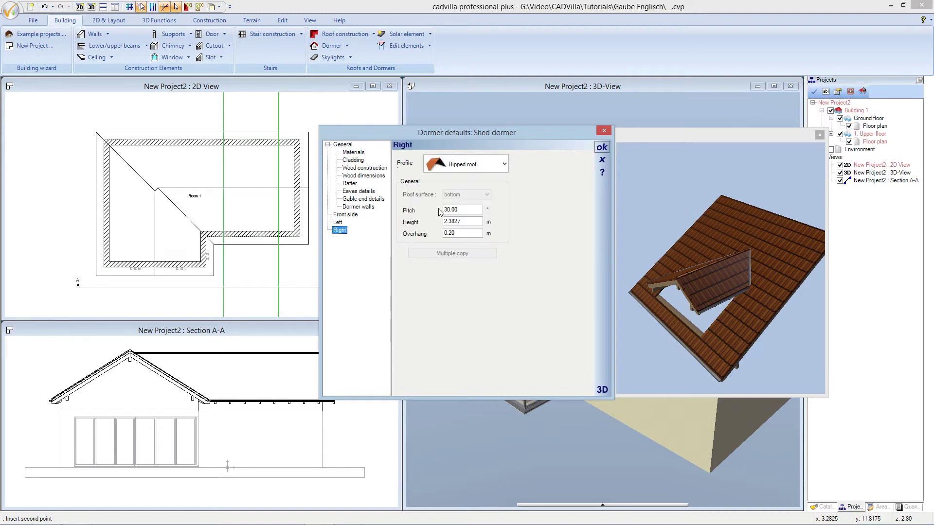
{"action": "left_click_drag", "start_coordinate": [462, 222], "coordinate": [433, 222]}
{"action": "type", "text": "1.60"}
{"action": "key", "text": "Tab"}
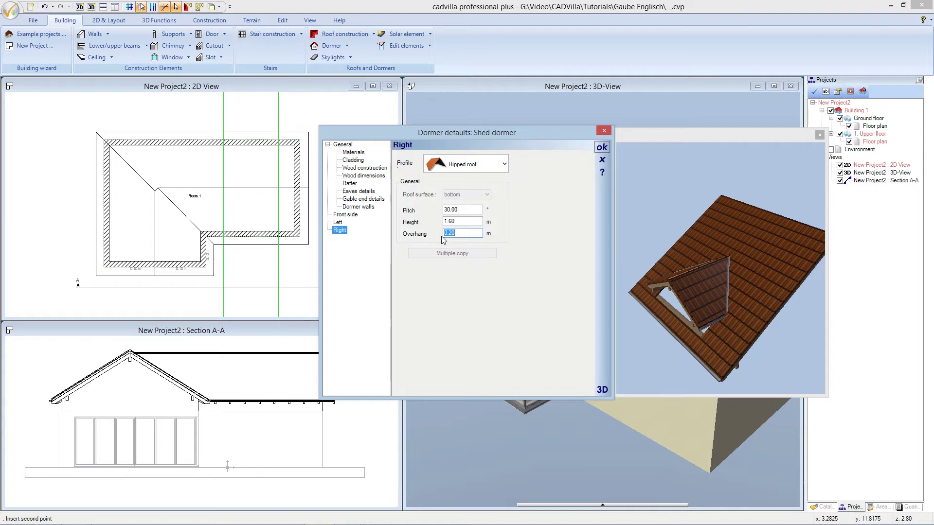
{"action": "left_click", "coordinate": [601, 148]}
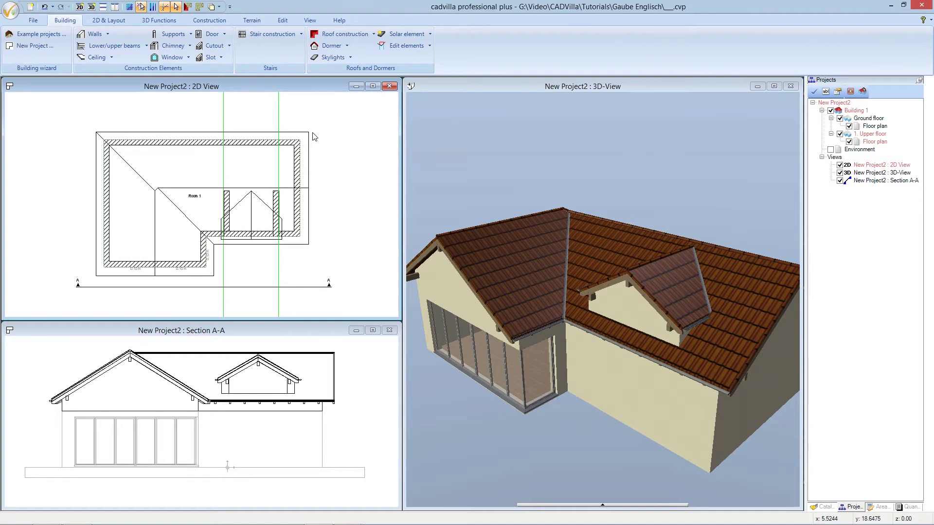
- Hide the roof covering in the 3D view, inspect the dormer's rafter construction from different angles, and show the covering again
{"action": "left_click", "coordinate": [440, 87]}
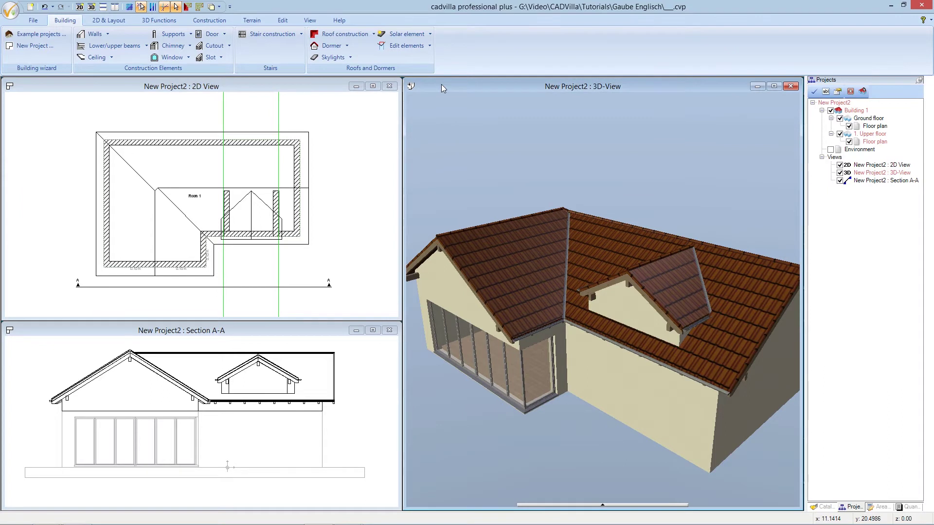
{"action": "left_click", "coordinate": [189, 7]}
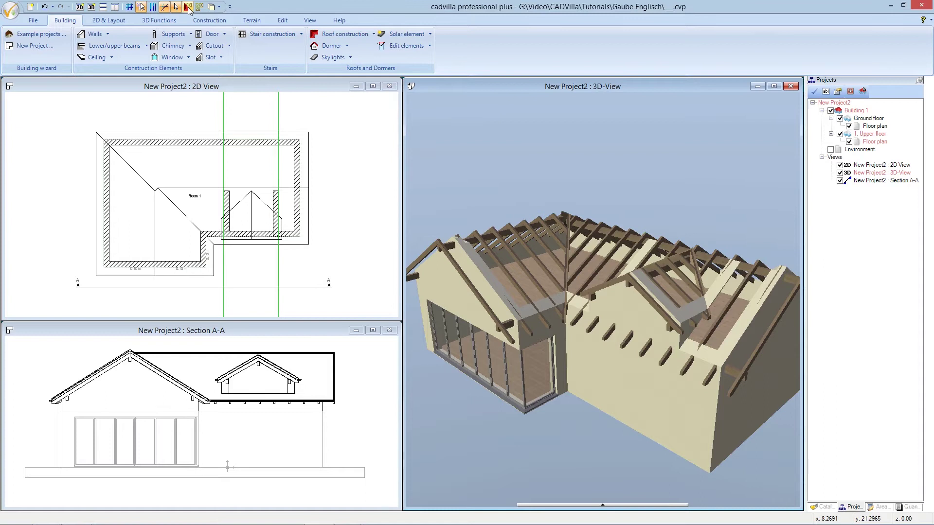
{"action": "mouse_move", "coordinate": [623, 282]}
{"action": "left_mouse_down"}
{"action": "mouse_move", "coordinate": [603, 287]}
{"action": "mouse_move", "coordinate": [623, 287]}
{"action": "left_mouse_up"}
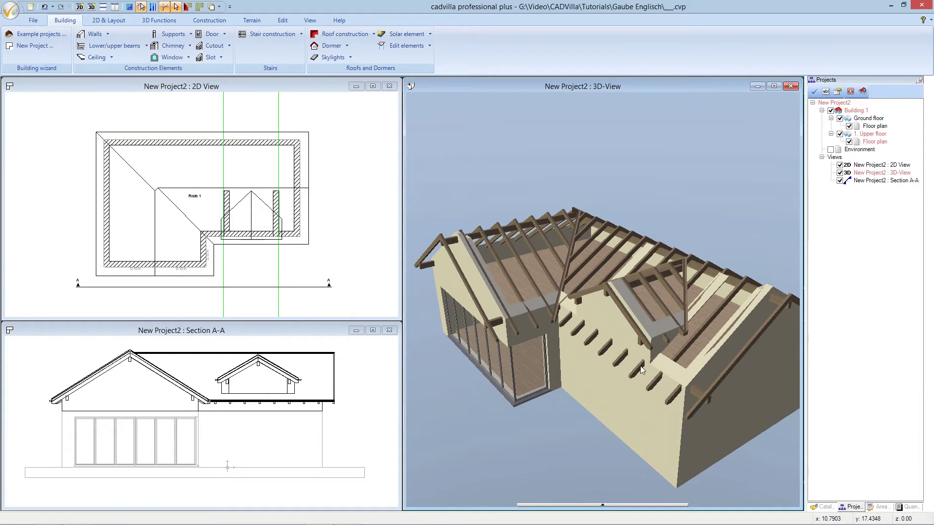
{"action": "left_click_drag", "start_coordinate": [651, 372], "coordinate": [647, 370]}
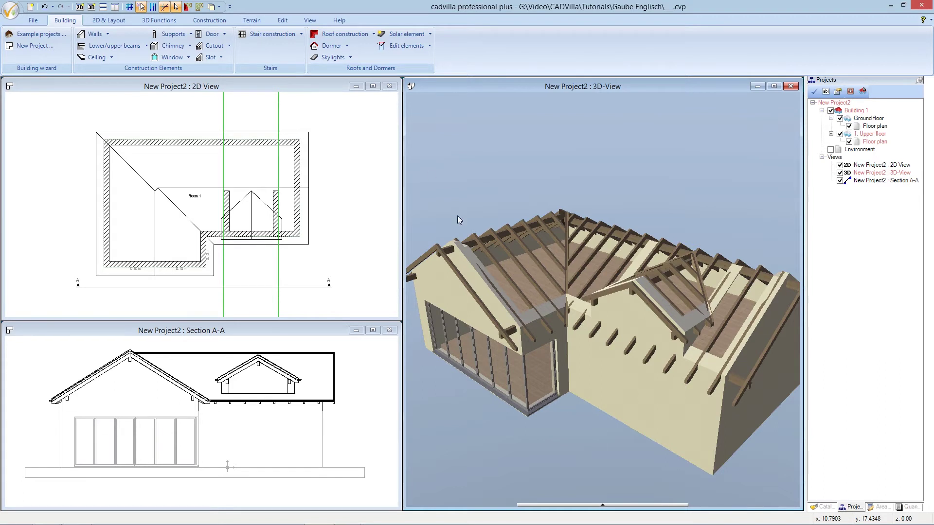
{"action": "left_click", "coordinate": [190, 6]}
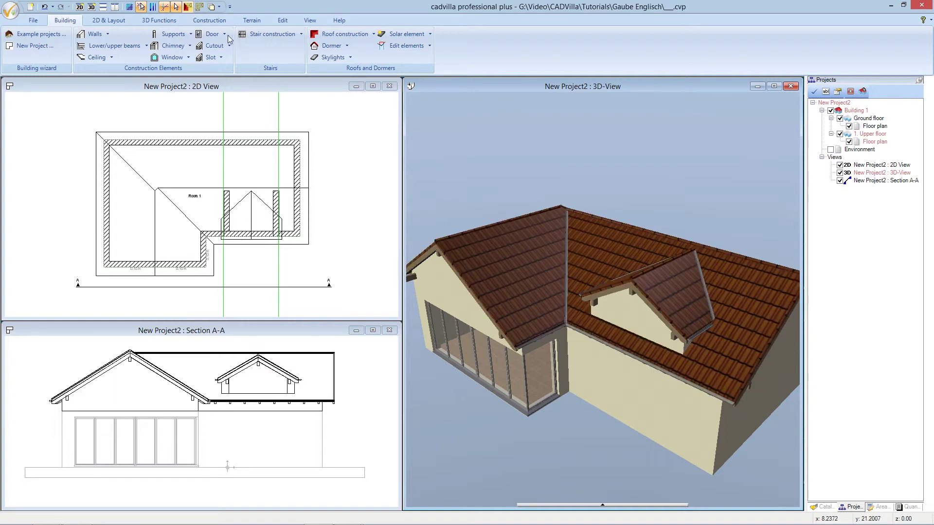
- Add a numeric parallel guideline at 0 m distance along the dormer's left wall edge in Section A-A
{"action": "left_click", "coordinate": [245, 89]}
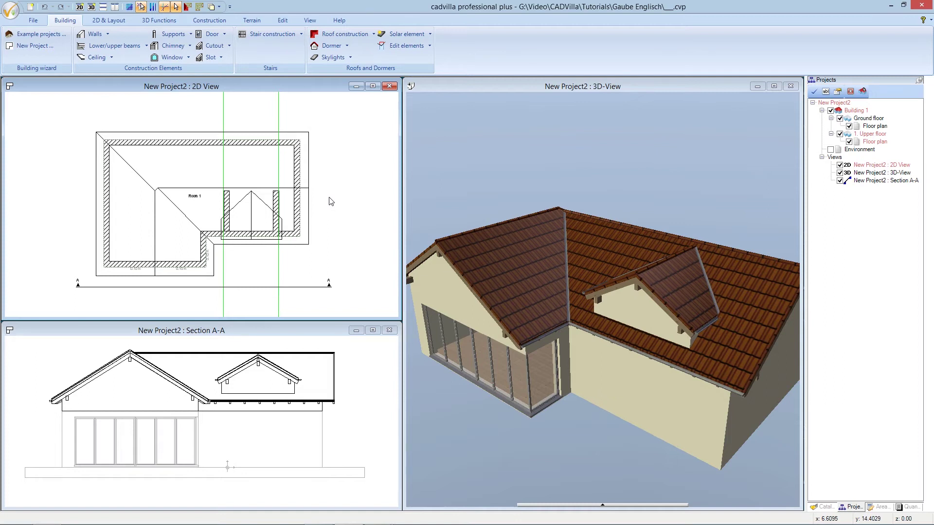
{"action": "left_click", "coordinate": [255, 328]}
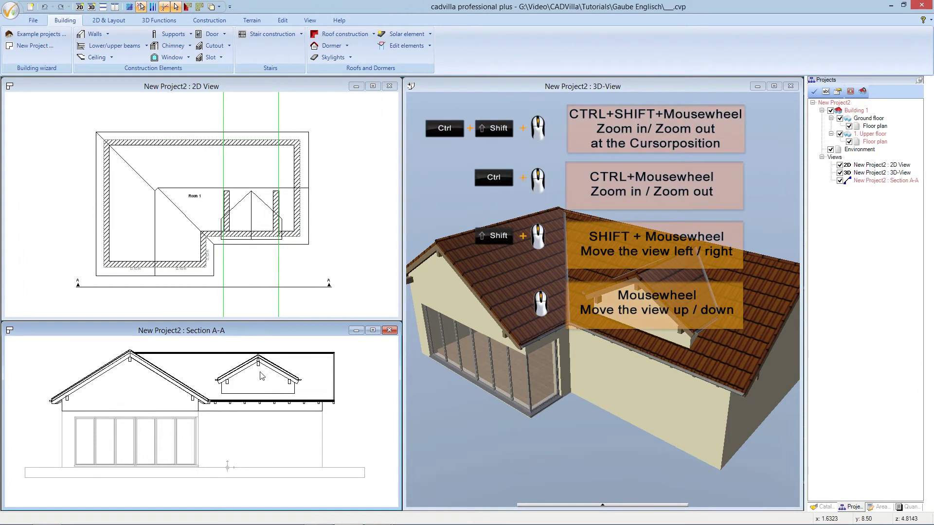
{"action": "scroll", "coordinate": [231, 391], "scroll_direction": "up", "scroll_amount": 1, "text": "ctrl+shift"}
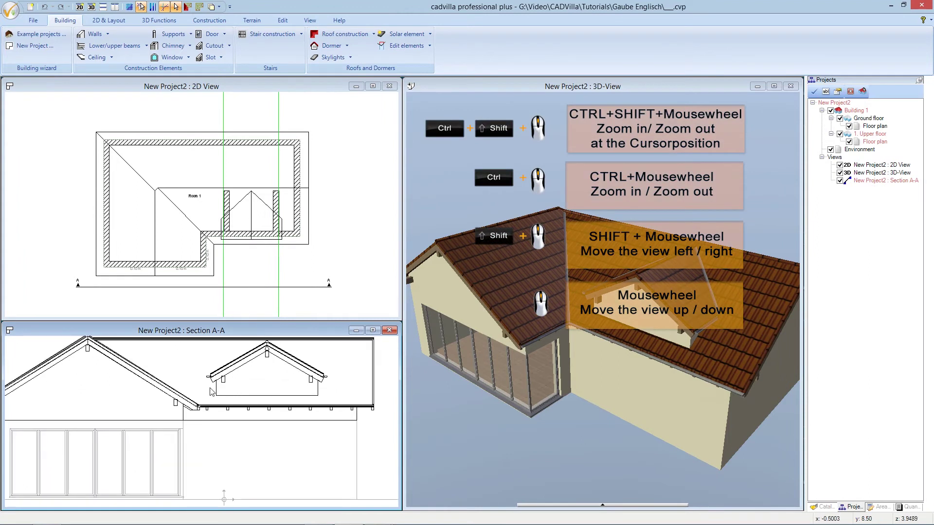
{"action": "scroll", "coordinate": [210, 393], "scroll_direction": "up", "scroll_amount": 3, "text": "ctrl+shift"}
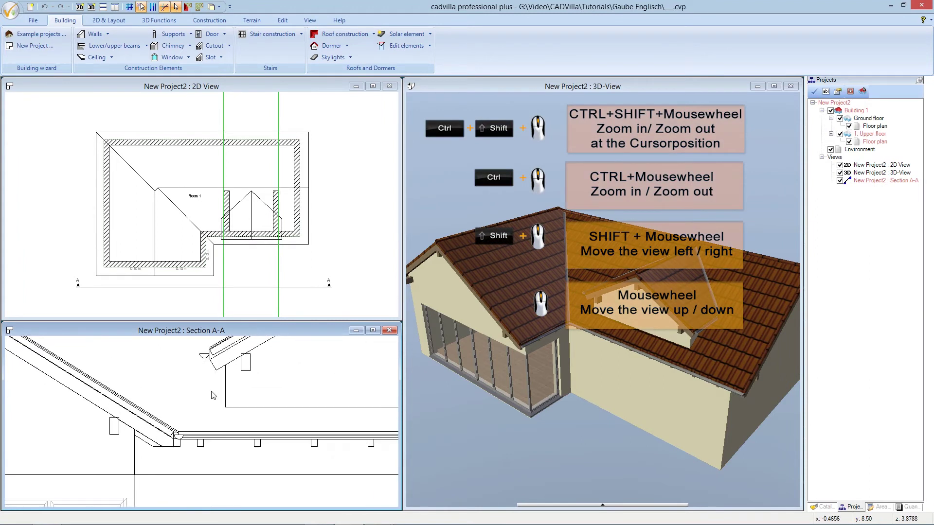
{"action": "scroll", "coordinate": [211, 395], "scroll_direction": "up", "scroll_amount": 1}
{"action": "key", "text": "p"}
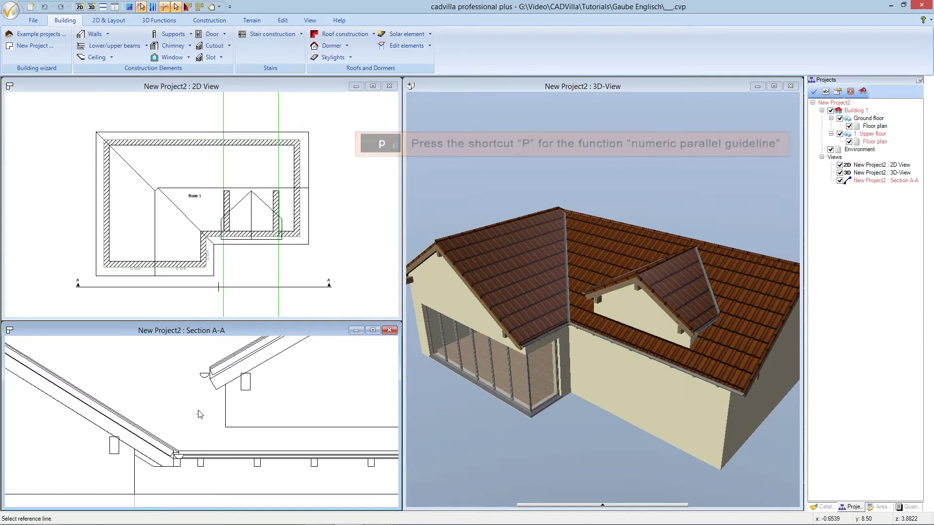
{"action": "left_click", "coordinate": [225, 408]}
{"action": "left_click", "coordinate": [233, 410]}
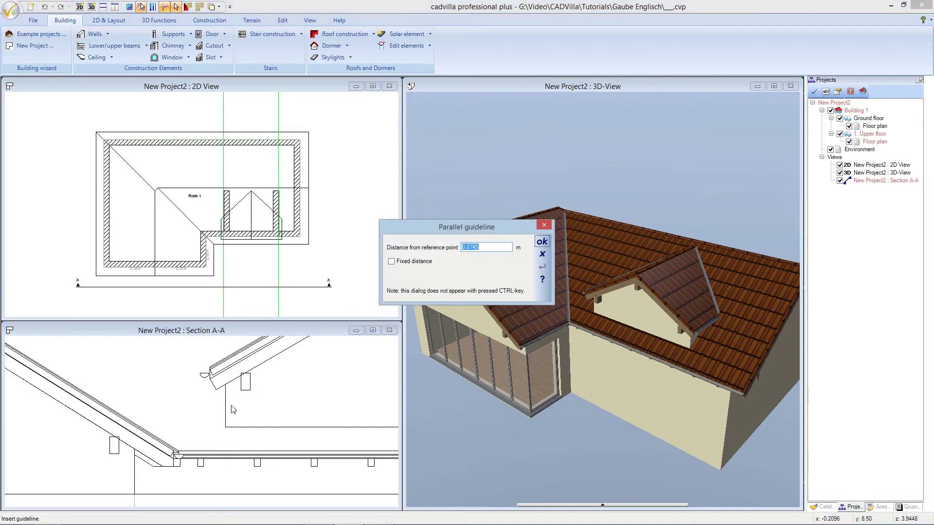
{"action": "type", "text": "0"}
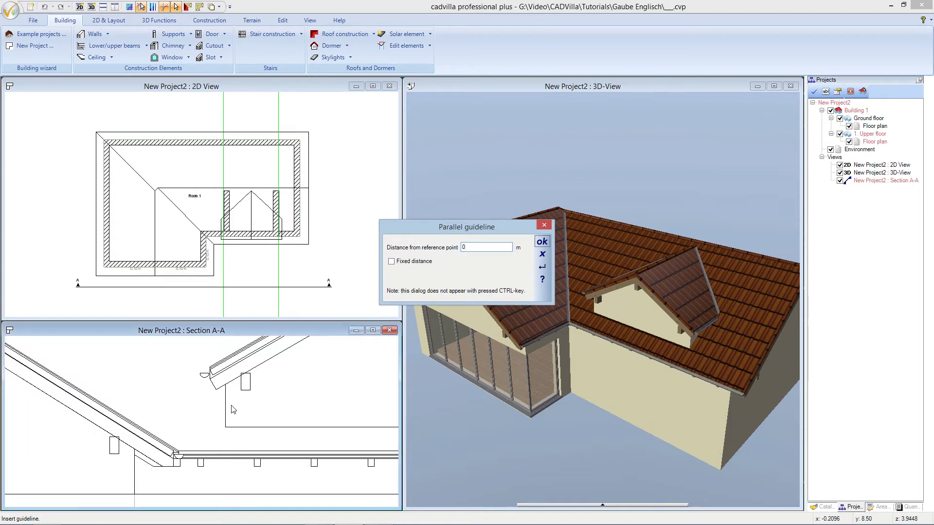
{"action": "key", "text": "Return"}
{"action": "key", "text": "Escape"}
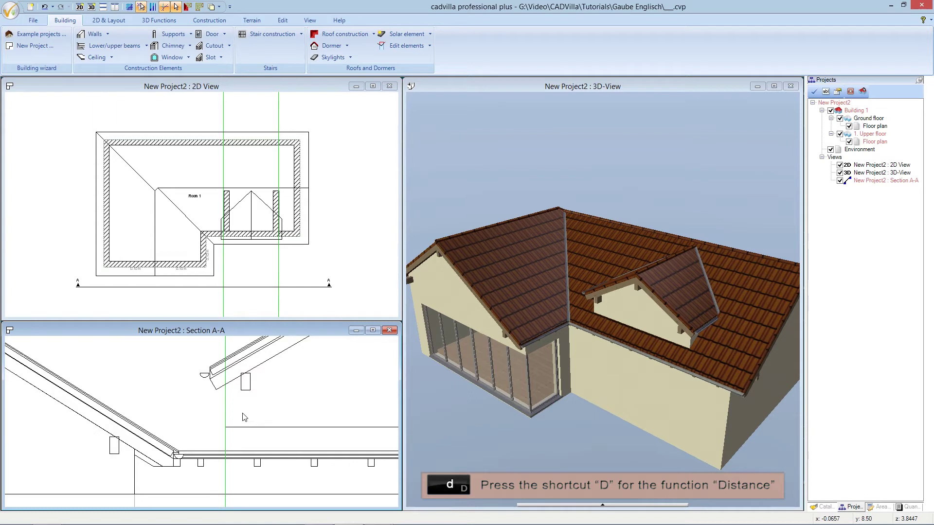
- Measure the vertical distance along the guideline from the upper floor level up to the dormer rafter in Section A-A
{"action": "key", "text": "d"}
{"action": "left_click", "coordinate": [226, 494]}
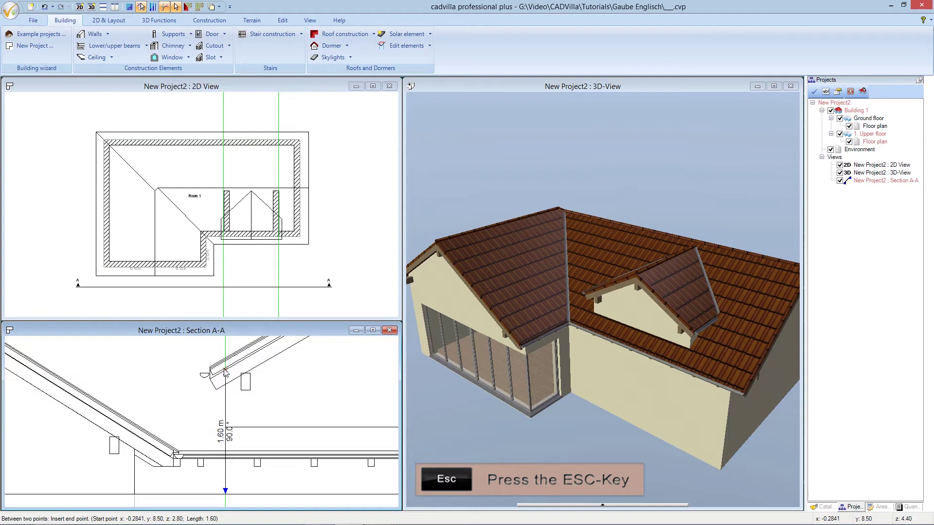
{"action": "key", "text": "Escape"}
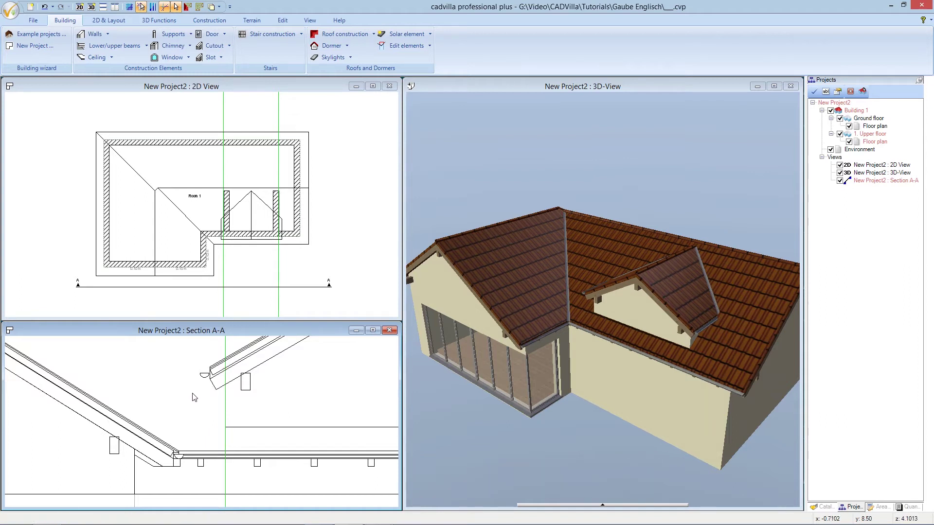
{"action": "scroll", "coordinate": [193, 397], "scroll_direction": "down", "scroll_amount": 3}
{"action": "scroll", "coordinate": [193, 397], "scroll_direction": "down", "scroll_amount": 3}
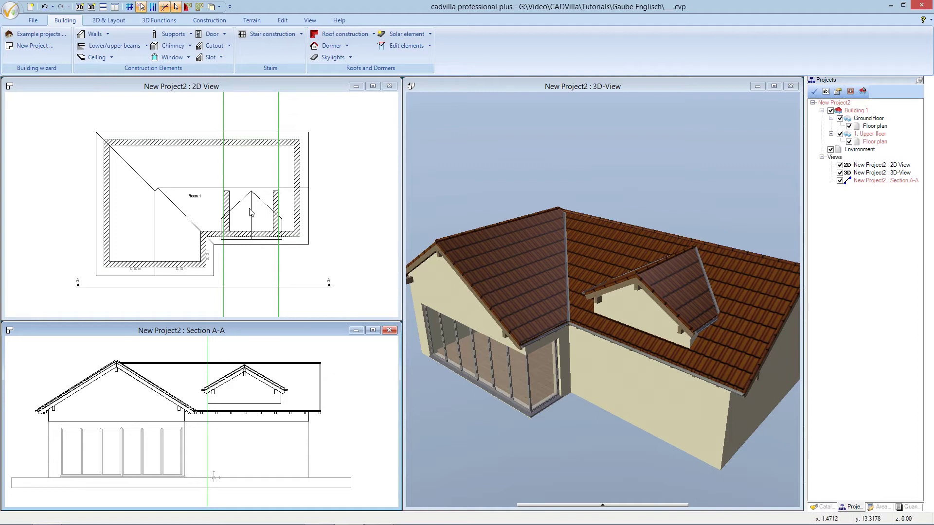
- Measure the horizontal distance from the house's recessed outer wall corner to the outer edge of the dormer's left wall in the 2D view
{"action": "left_click", "coordinate": [238, 88]}
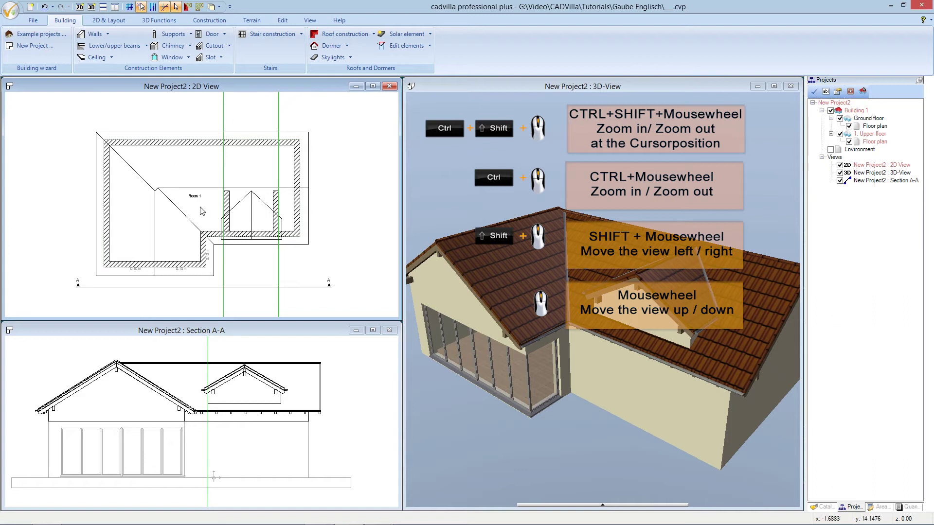
{"action": "scroll", "coordinate": [199, 238], "scroll_direction": "up", "scroll_amount": 2, "text": "ctrl+shift"}
{"action": "scroll", "coordinate": [199, 238], "scroll_direction": "up", "scroll_amount": 2, "text": "ctrl+shift"}
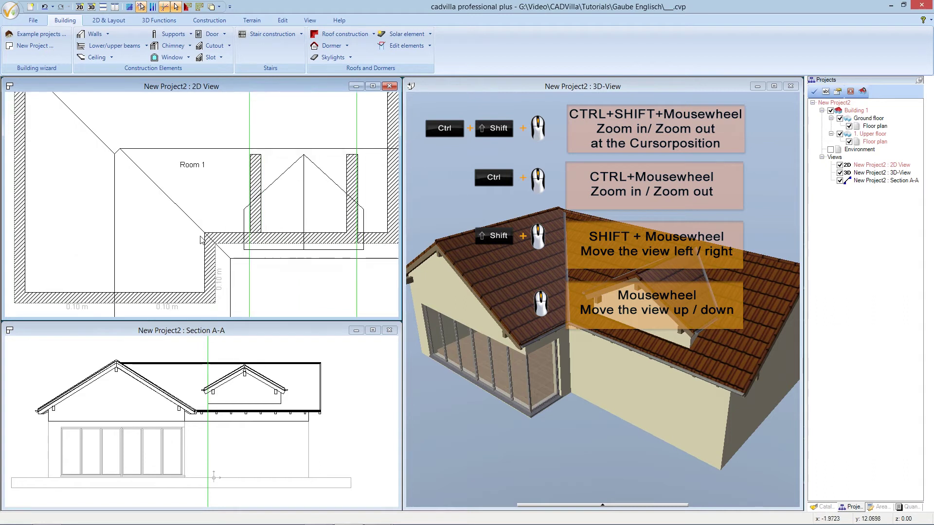
{"action": "scroll", "coordinate": [202, 239], "scroll_direction": "up", "scroll_amount": 1, "text": "ctrl+shift"}
{"action": "scroll", "coordinate": [201, 240], "scroll_direction": "down", "scroll_amount": 1}
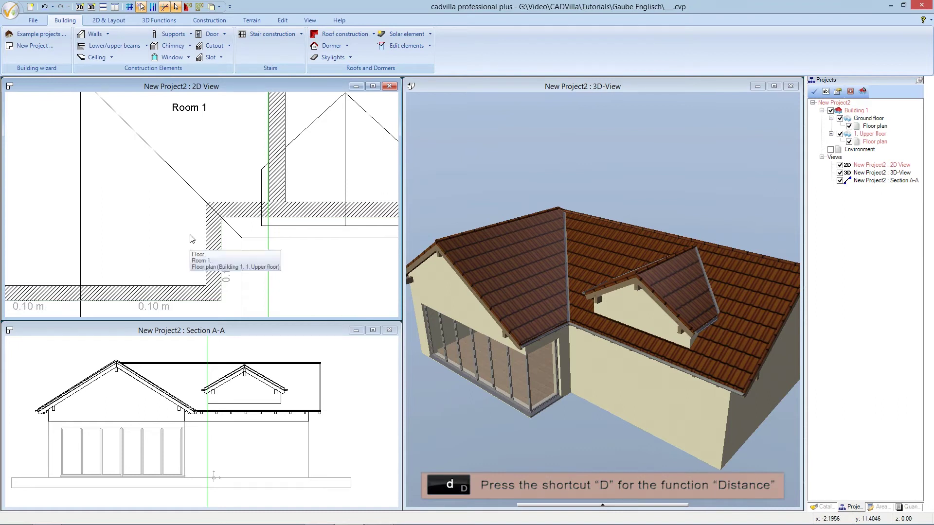
{"action": "key", "text": "d"}
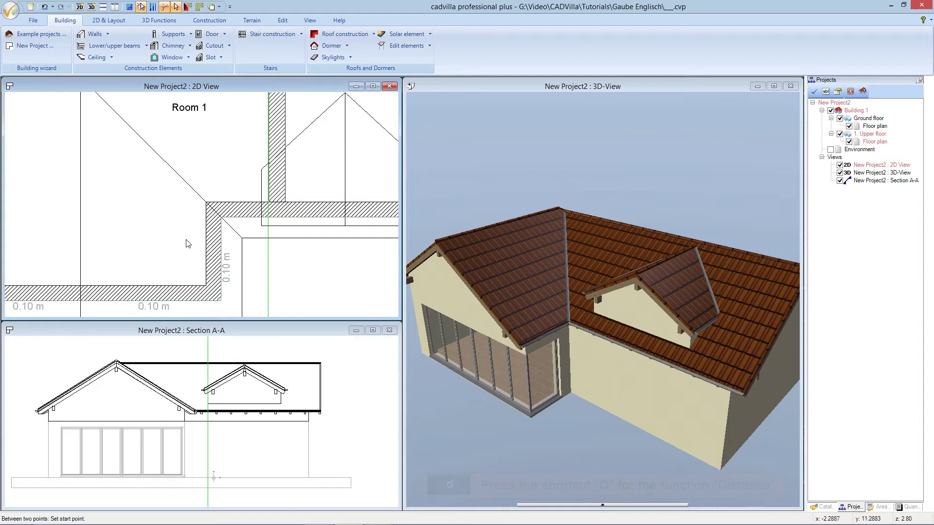
{"action": "left_click", "coordinate": [220, 220]}
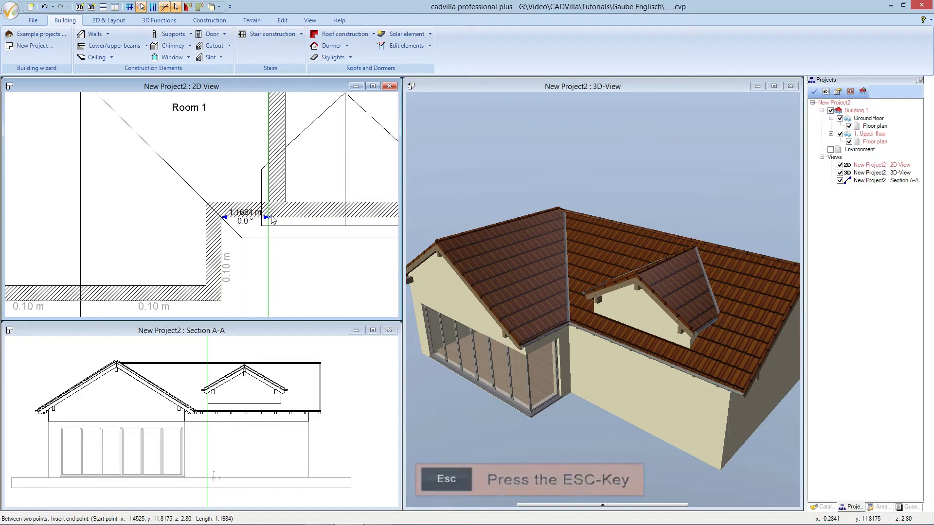
{"action": "key", "text": "Escape"}
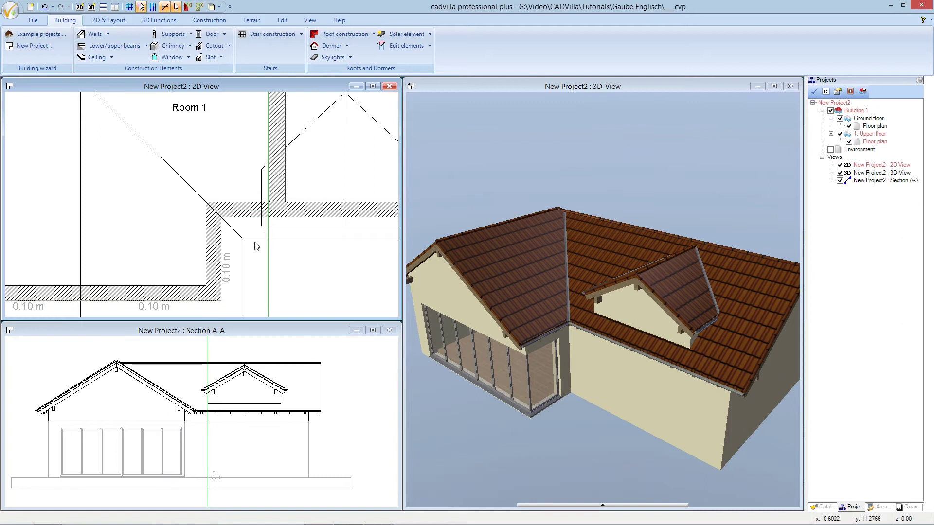
- Set the dormer's length distance to 0.80 m in its properties, accept the change and deselect the dormer
{"action": "scroll", "coordinate": [252, 248], "scroll_direction": "down", "scroll_amount": 3}
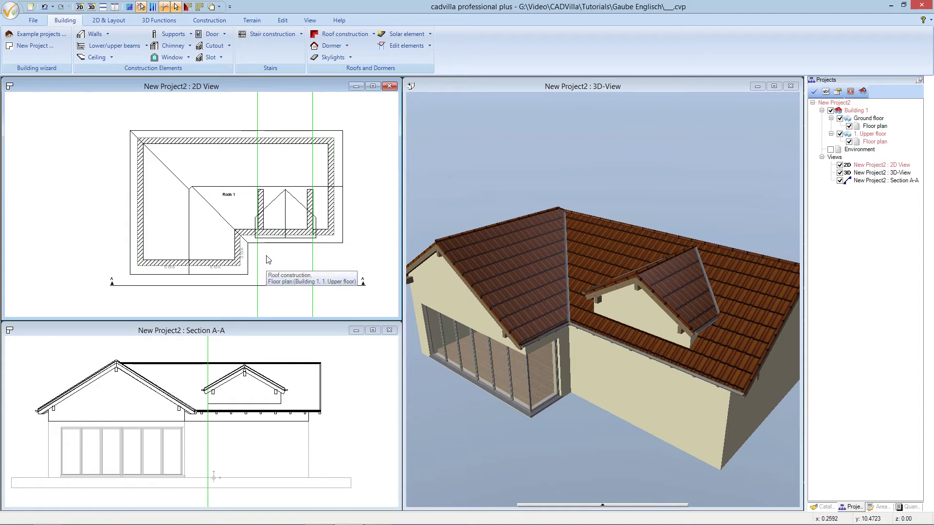
{"action": "left_click", "coordinate": [287, 216]}
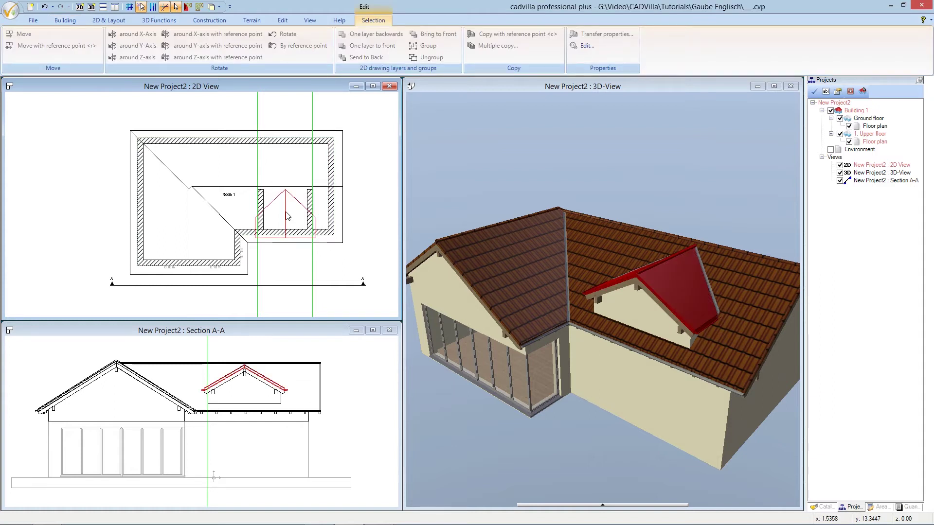
{"action": "right_click", "coordinate": [287, 216]}
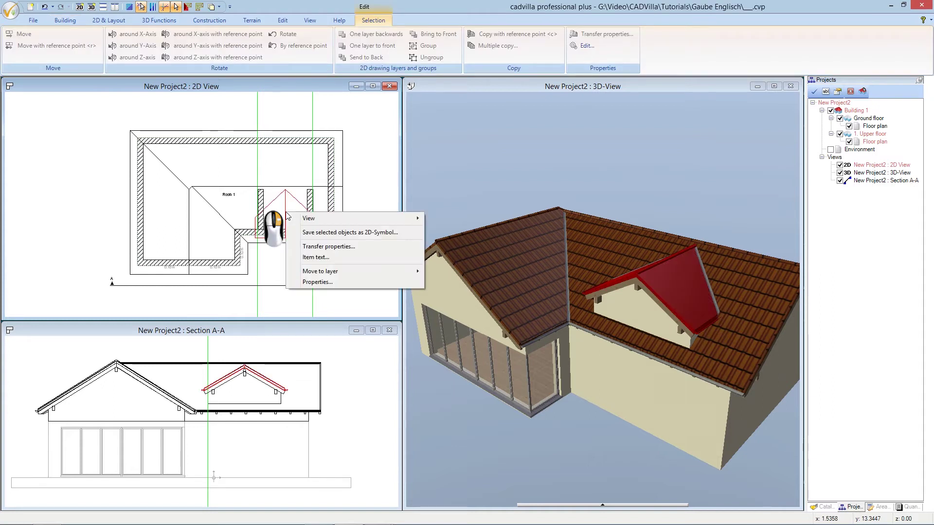
{"action": "left_click", "coordinate": [342, 281]}
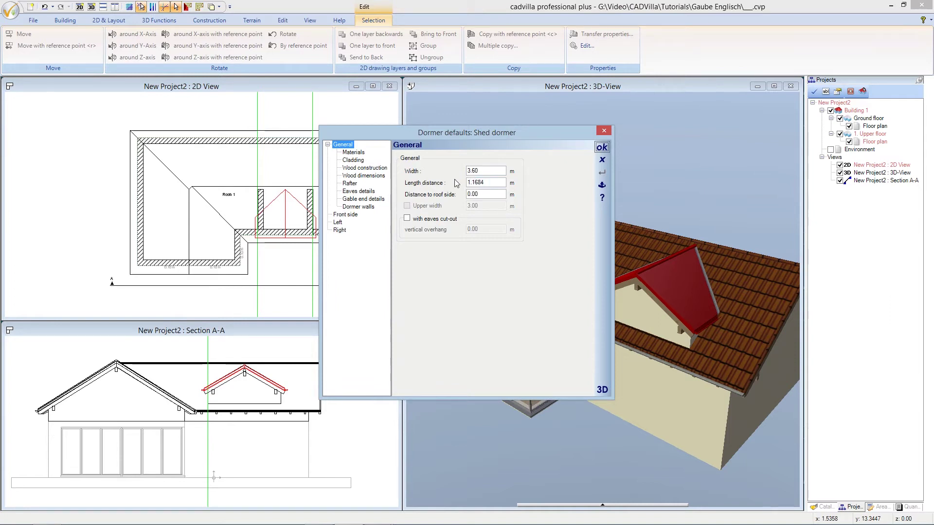
{"action": "left_click_drag", "start_coordinate": [485, 183], "coordinate": [460, 183]}
{"action": "type", "text": "0,80"}
{"action": "key", "text": "Tab"}
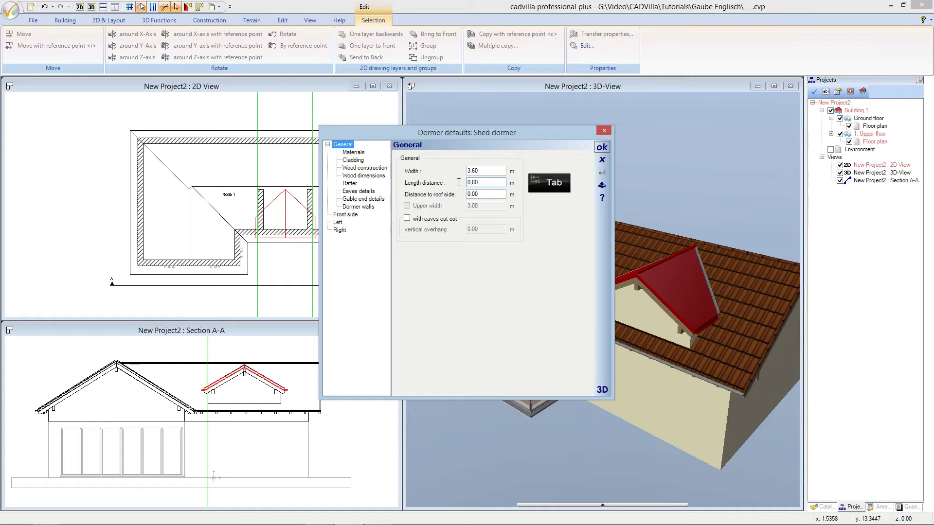
{"action": "key", "text": "Tab"}
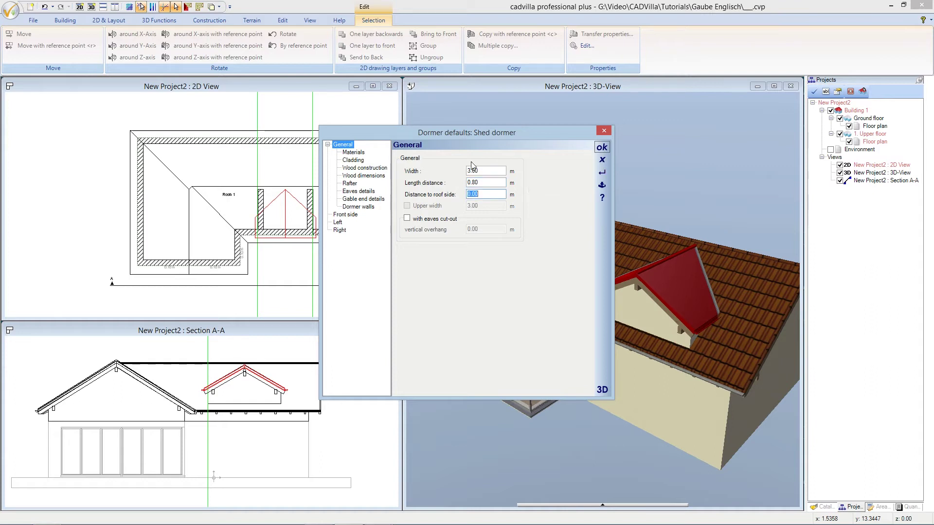
{"action": "left_click", "coordinate": [598, 147]}
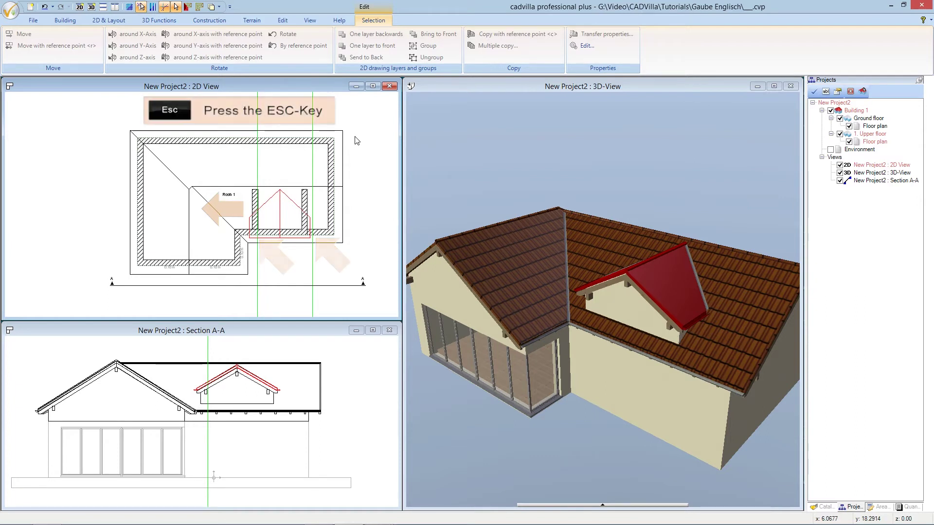
{"action": "key", "text": "Escape"}
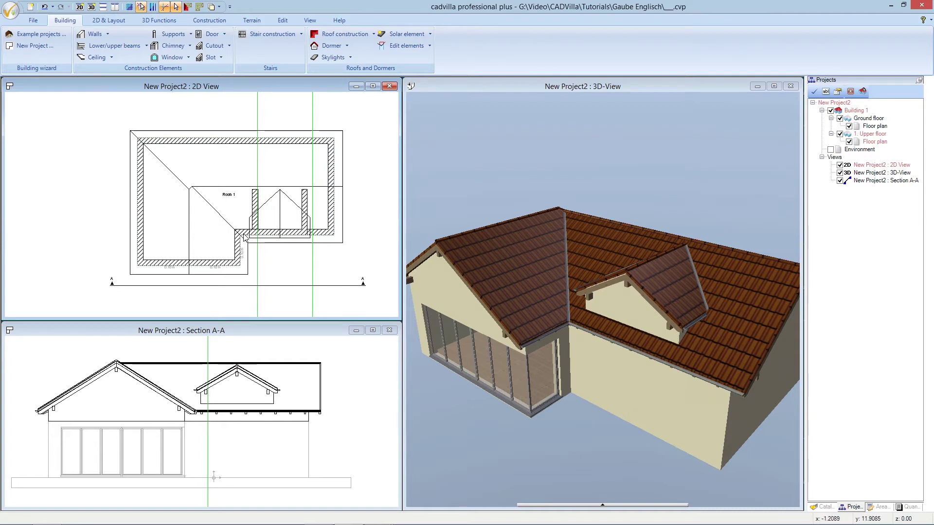
- Check the repositioned dormer by measuring from the recessed outer wall corner to its left wall in the 2D view
{"action": "scroll", "coordinate": [244, 237], "scroll_direction": "up", "scroll_amount": 4}
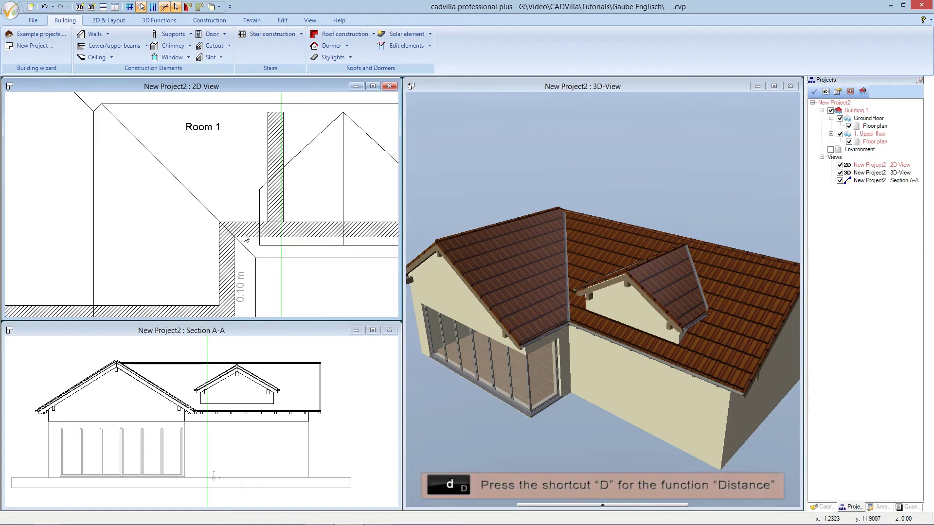
{"action": "scroll", "coordinate": [244, 237], "scroll_direction": "up", "scroll_amount": 2}
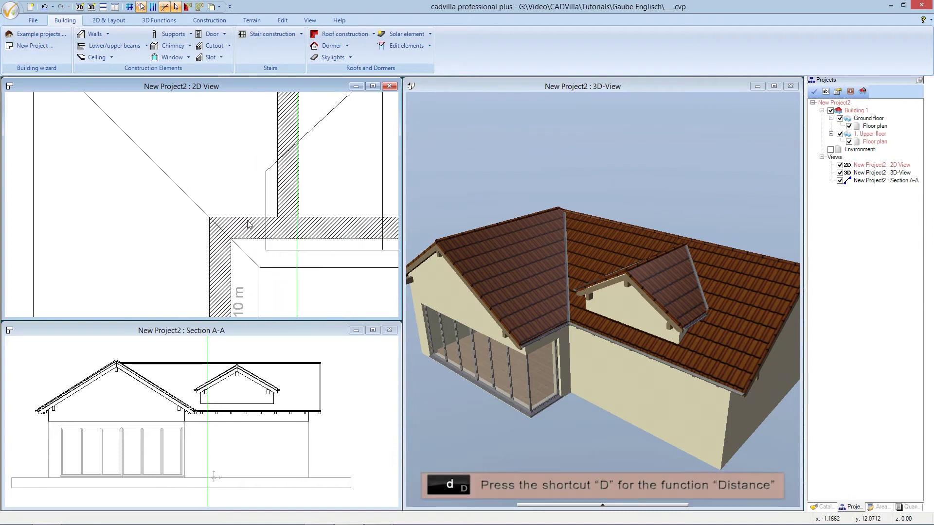
{"action": "key", "text": "d"}
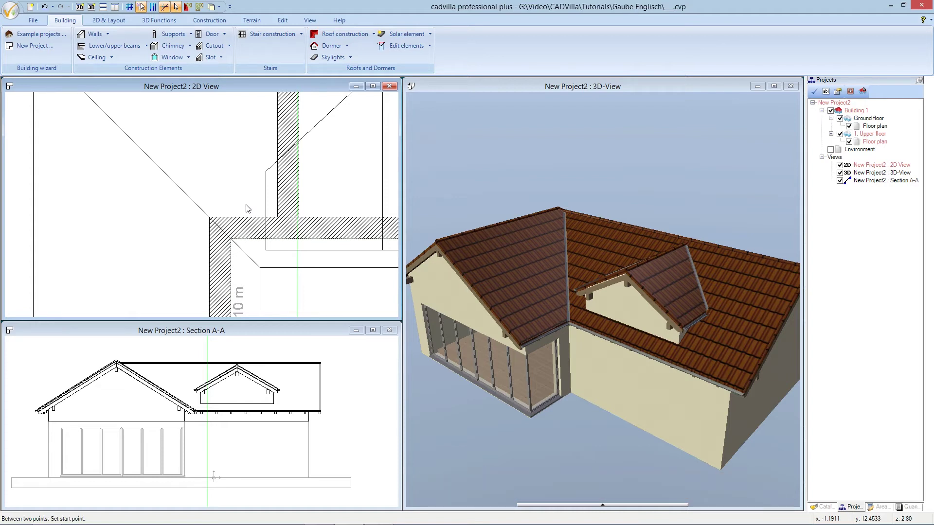
{"action": "left_click", "coordinate": [233, 240]}
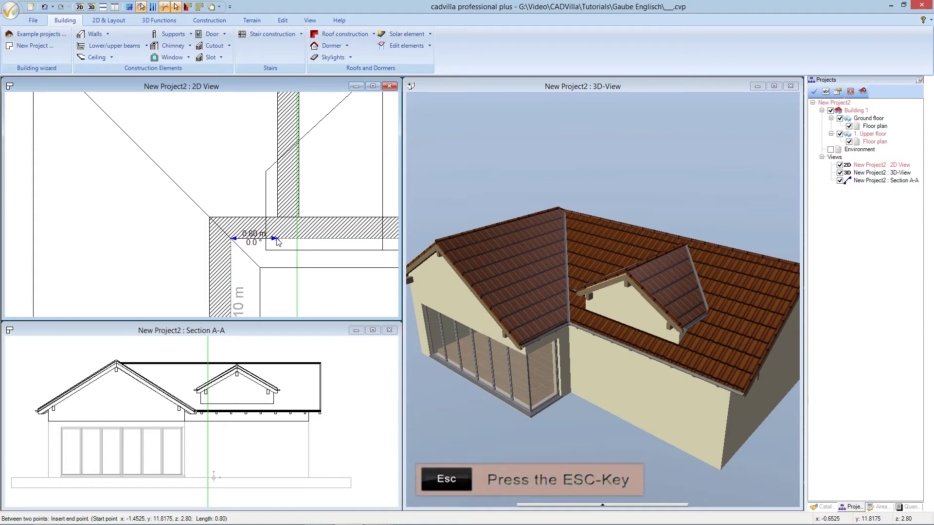
{"action": "key", "text": "Escape"}
{"action": "scroll", "coordinate": [272, 243], "scroll_direction": "down", "scroll_amount": 1}
{"action": "scroll", "coordinate": [272, 243], "scroll_direction": "down", "scroll_amount": 2}
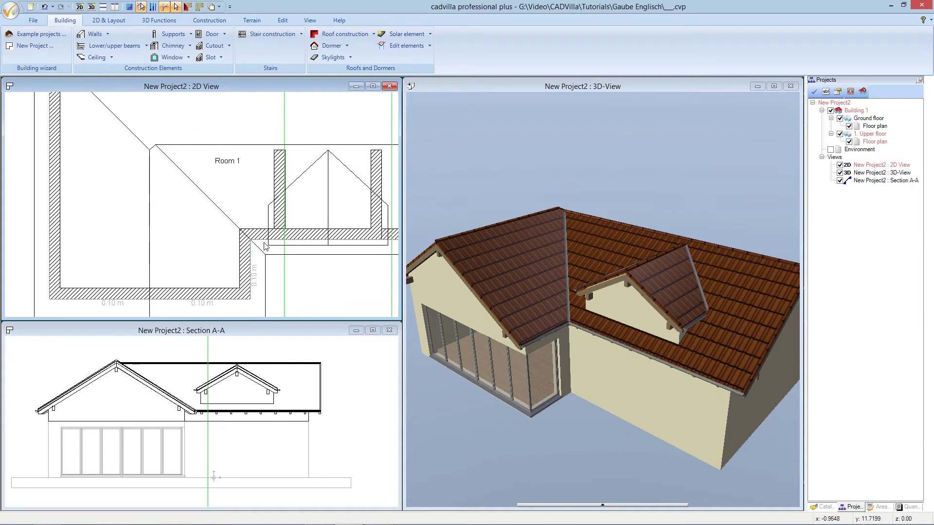
{"action": "scroll", "coordinate": [262, 246], "scroll_direction": "down", "scroll_amount": 1}
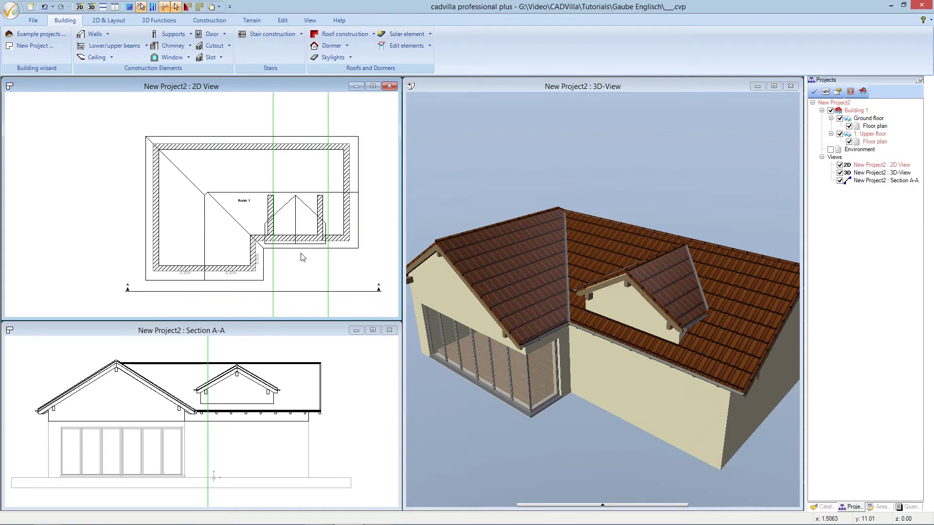
{"action": "key", "text": "Right"}
{"action": "key", "text": "Down"}
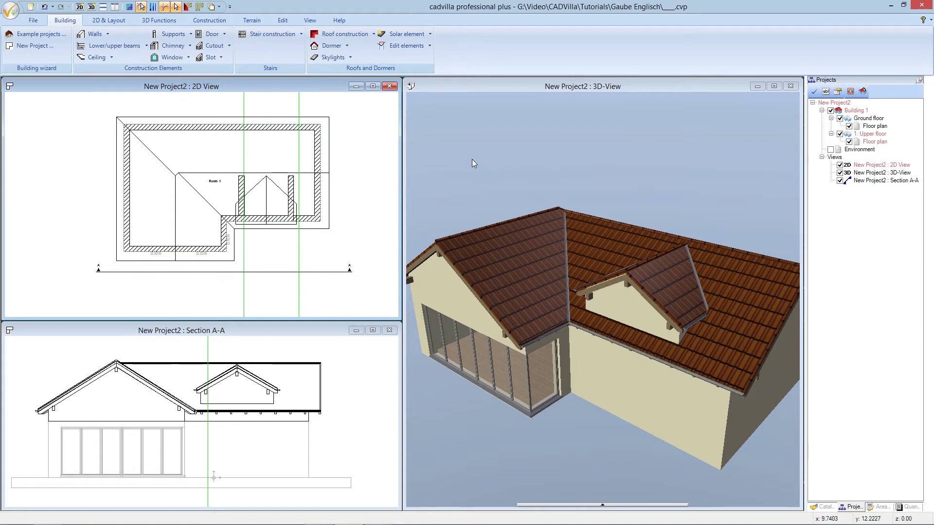
- Start a freely positioned window construction in the 3D view and choose the "Window, 2 sash" element in its properties
{"action": "left_click", "coordinate": [502, 88]}
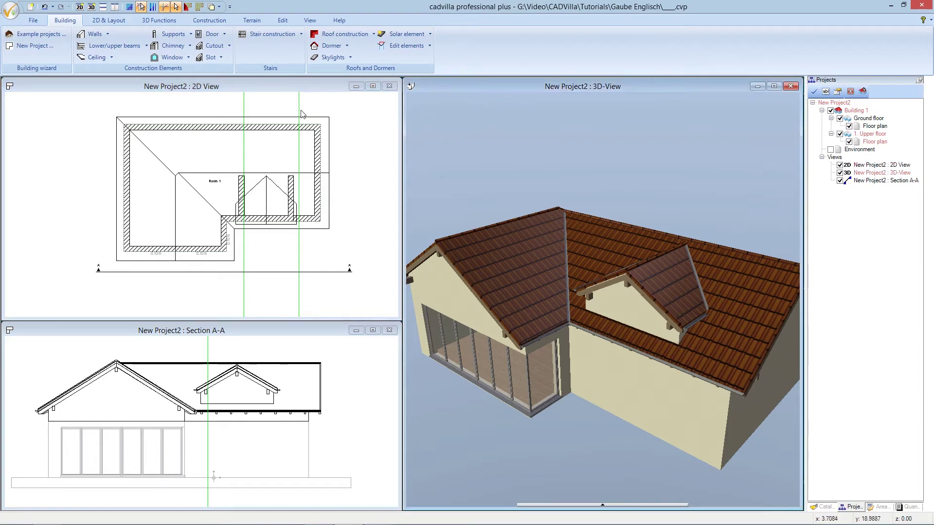
{"action": "left_click", "coordinate": [187, 58]}
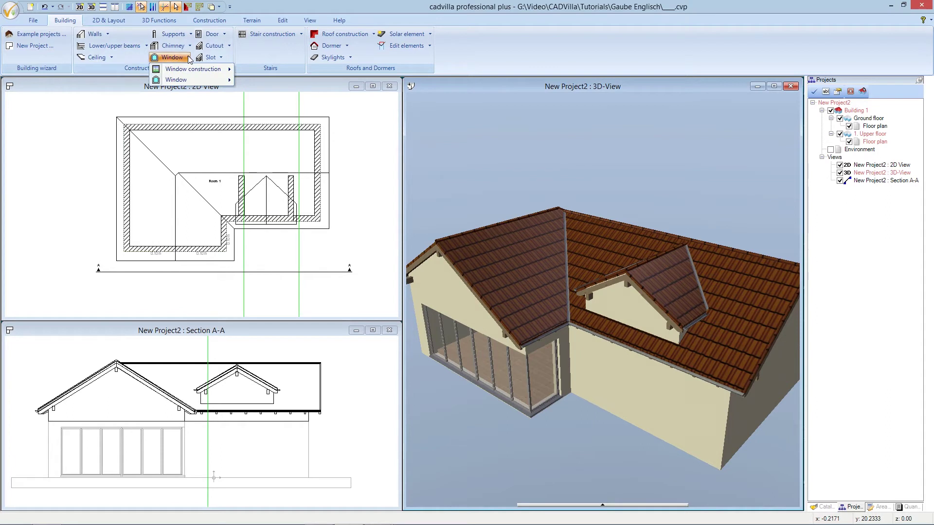
{"action": "mouse_move", "coordinate": [194, 70]}
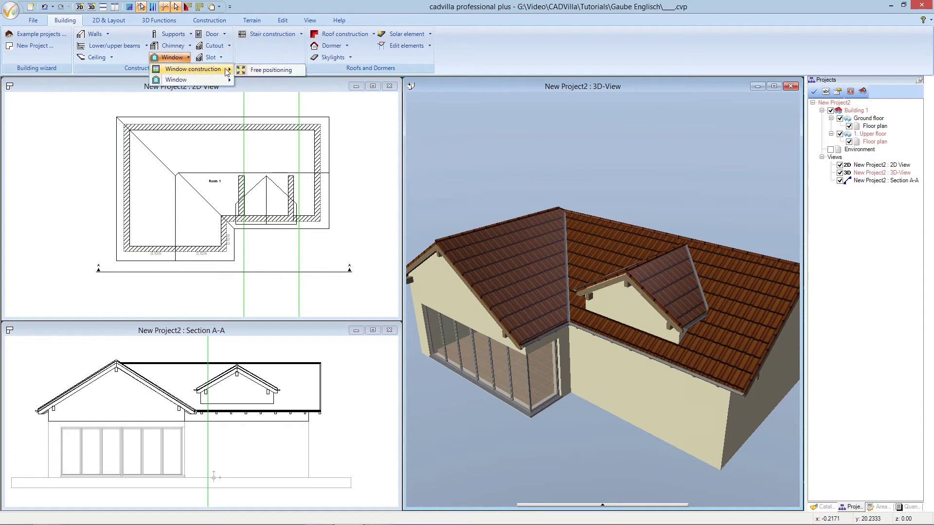
{"action": "left_click", "coordinate": [293, 70]}
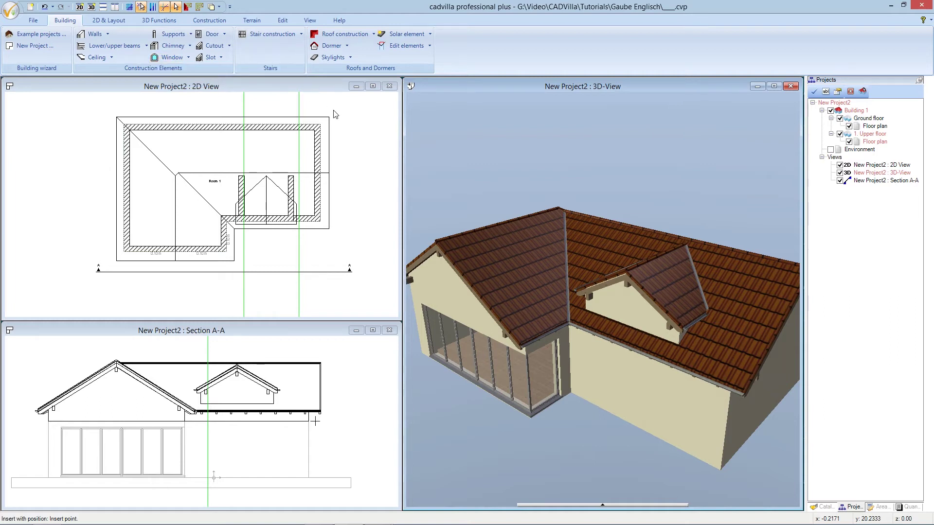
{"action": "right_click", "coordinate": [371, 136]}
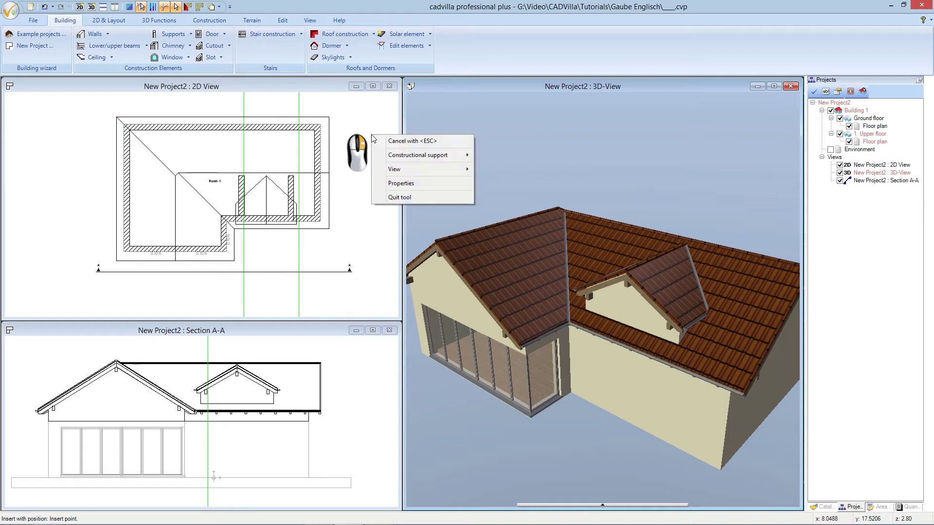
{"action": "left_click", "coordinate": [421, 183]}
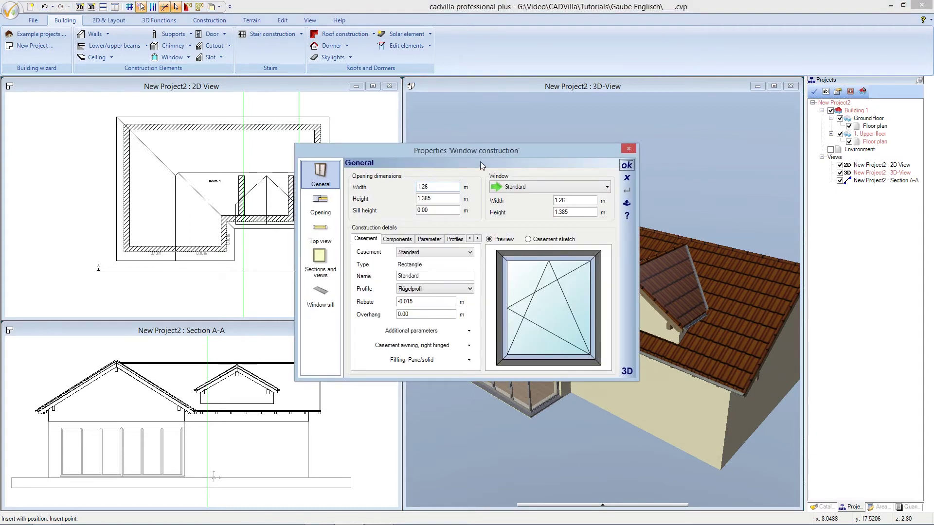
{"action": "left_click", "coordinate": [509, 188]}
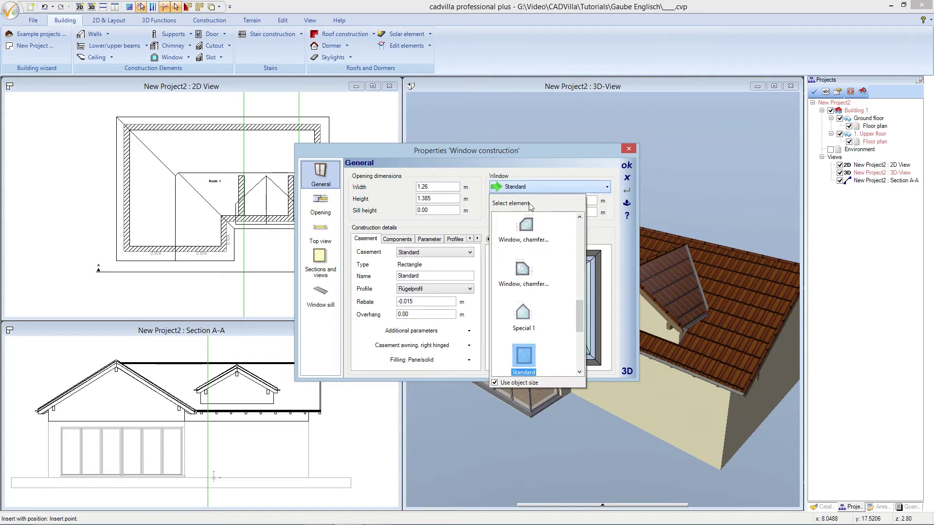
{"action": "left_click_drag", "start_coordinate": [578, 308], "coordinate": [577, 329]}
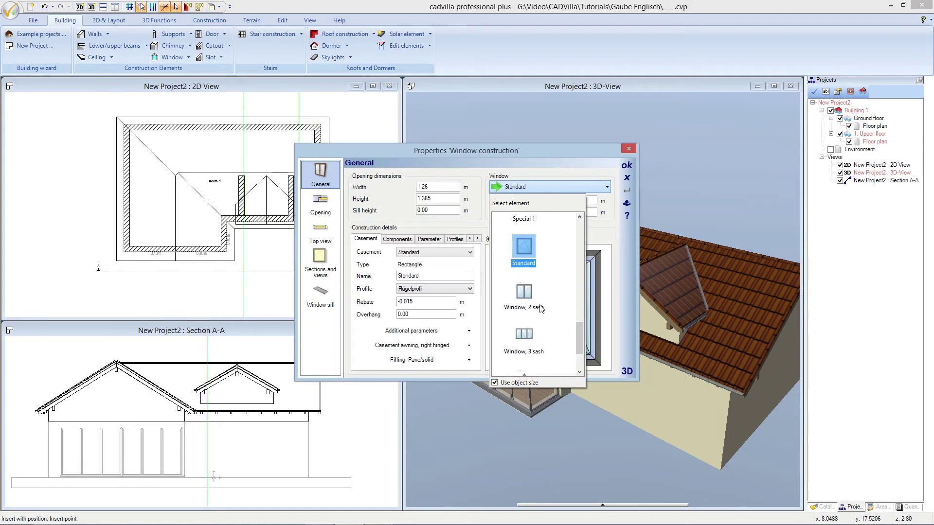
{"action": "left_click", "coordinate": [524, 292]}
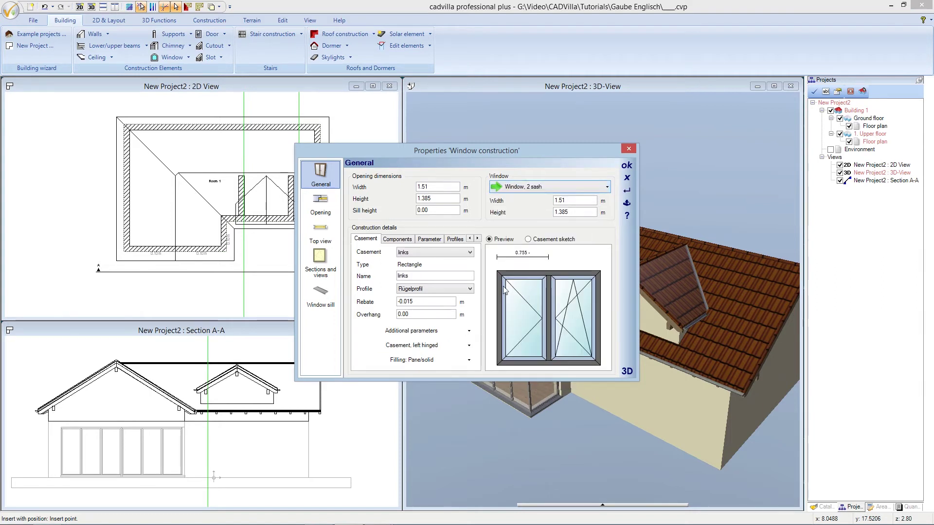
- Set the window opening to 1.50 m wide and 1.00 m high with a 0.95 m sill height, and accept the properties
{"action": "double_click", "coordinate": [418, 187]}
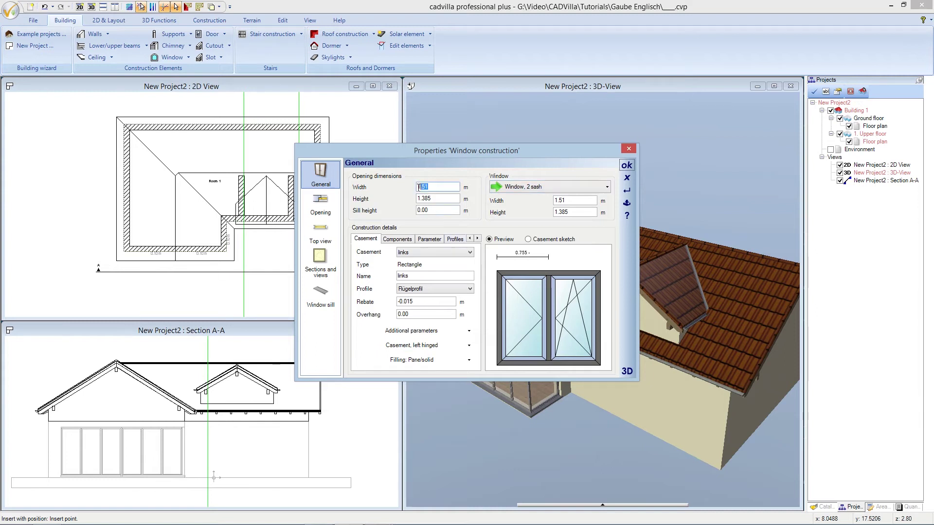
{"action": "type", "text": "1.50"}
{"action": "key", "text": "Tab"}
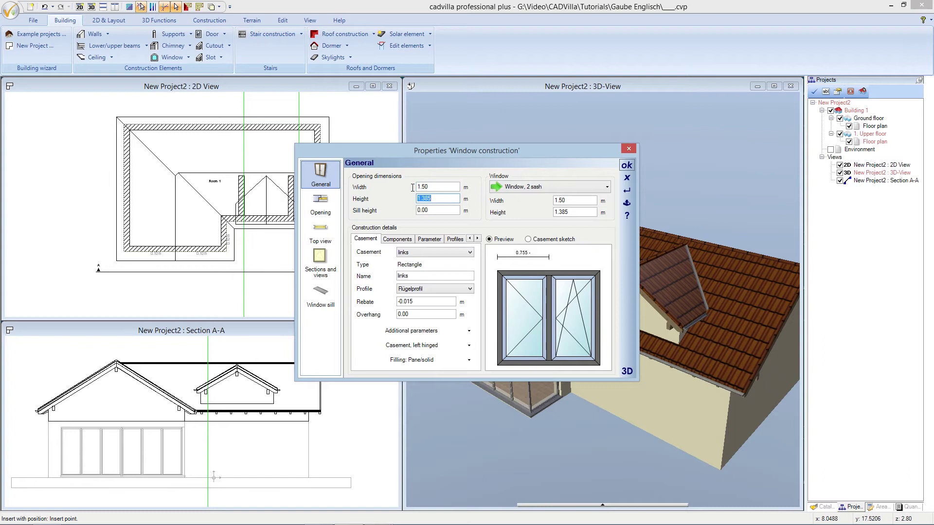
{"action": "type", "text": "1"}
{"action": "key", "text": "Tab"}
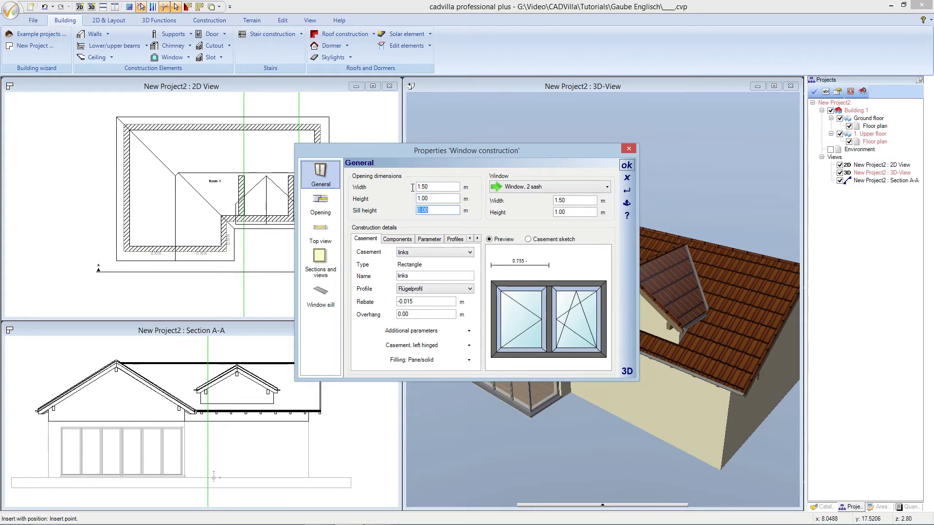
{"action": "type", "text": "0,"}
{"action": "type", "text": "95"}
{"action": "key", "text": "Tab"}
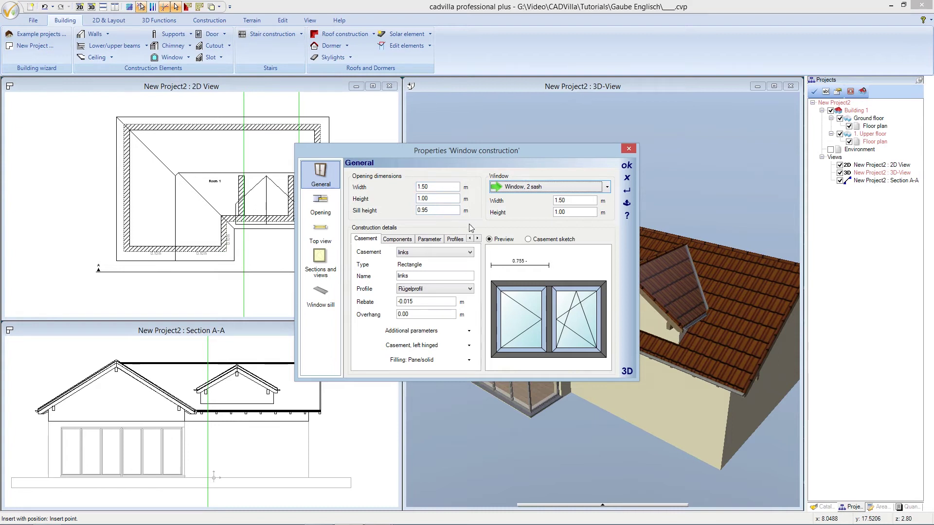
{"action": "left_click", "coordinate": [626, 167]}
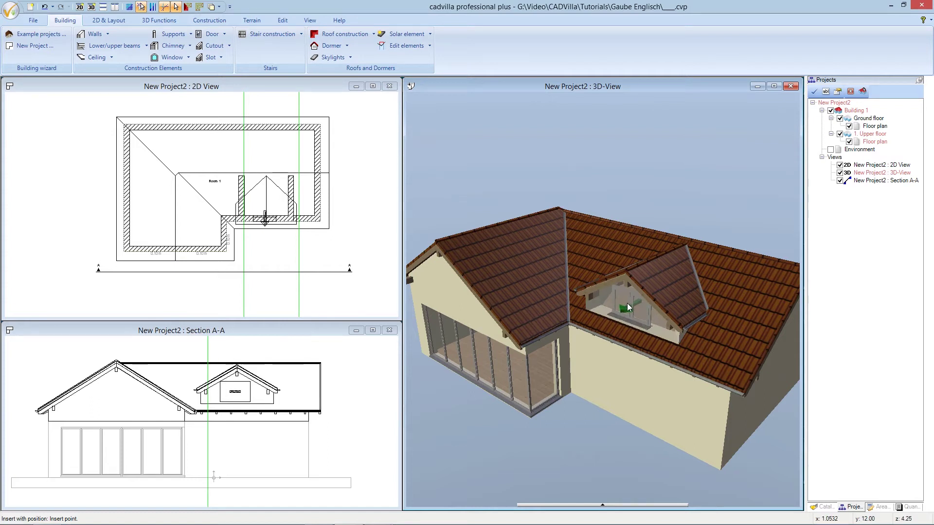
- Place the two-sash window in the dormer's front wall and change its opening direction in the 2D view
{"action": "left_click", "coordinate": [626, 302]}
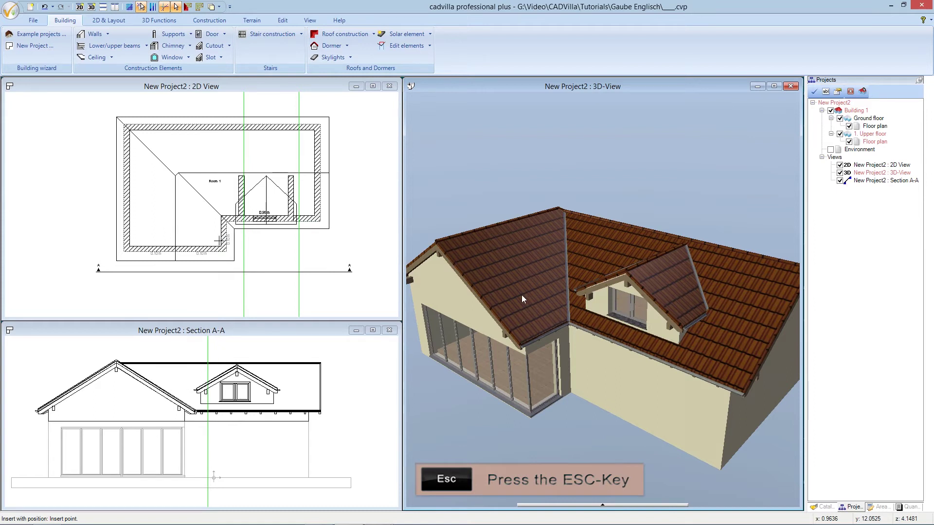
{"action": "key", "text": "Escape"}
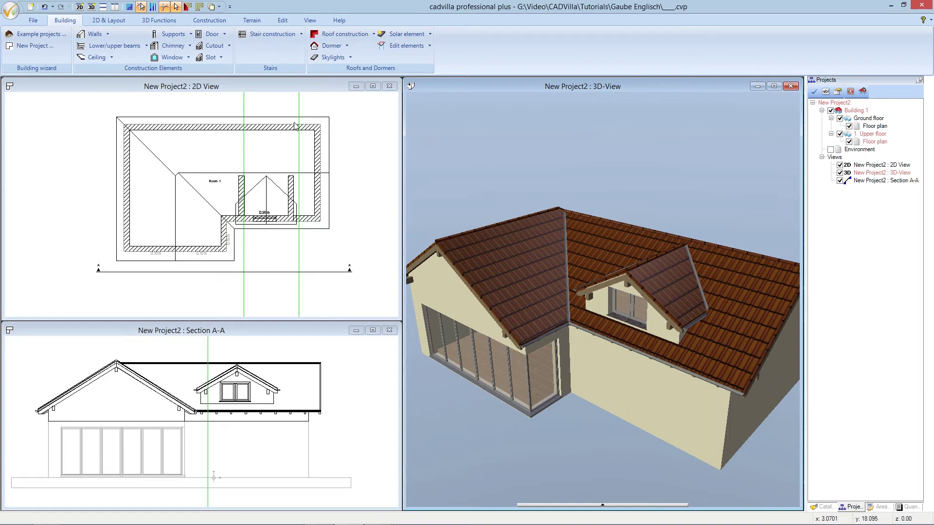
{"action": "left_click", "coordinate": [284, 91]}
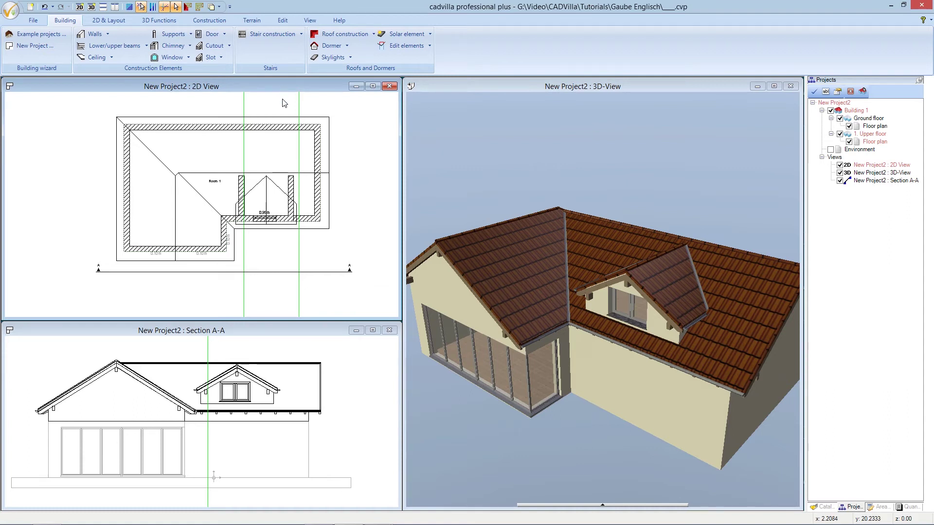
{"action": "scroll", "coordinate": [265, 207], "scroll_direction": "up", "scroll_amount": 3}
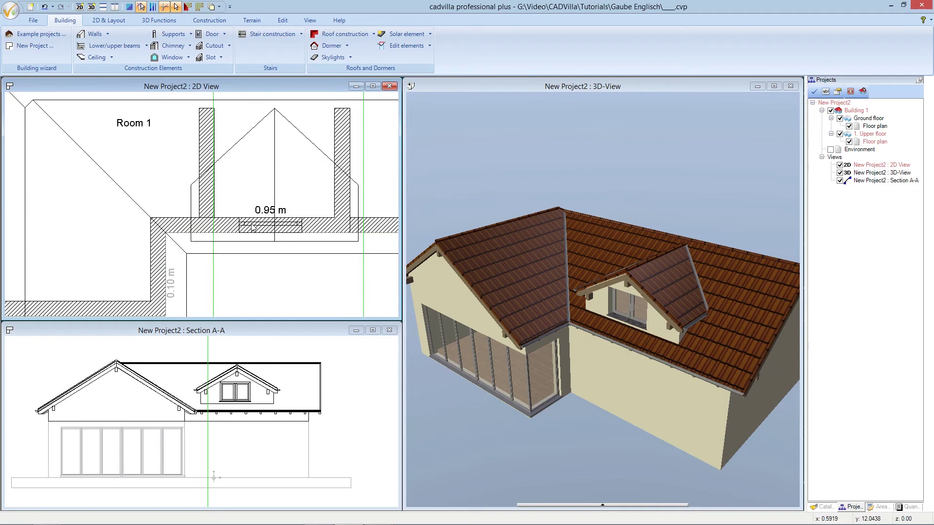
{"action": "left_click", "coordinate": [253, 228]}
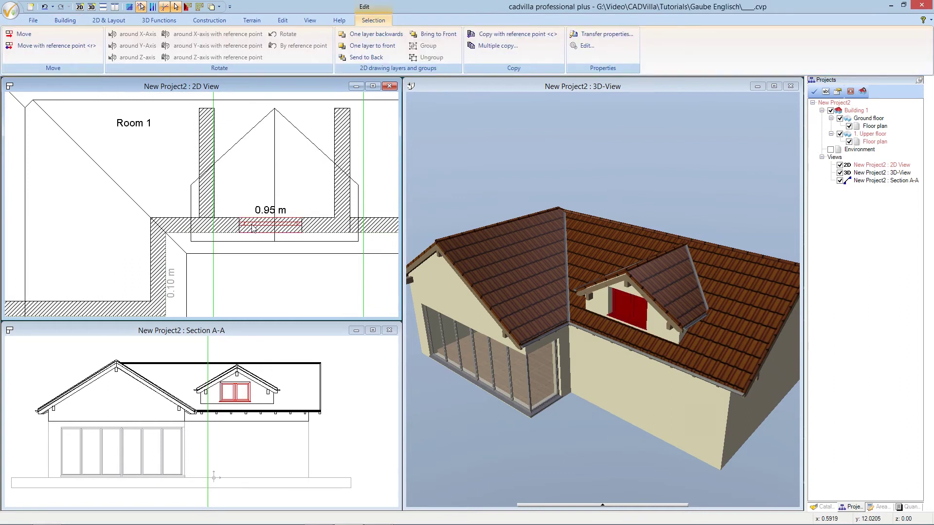
{"action": "right_click", "coordinate": [253, 228]}
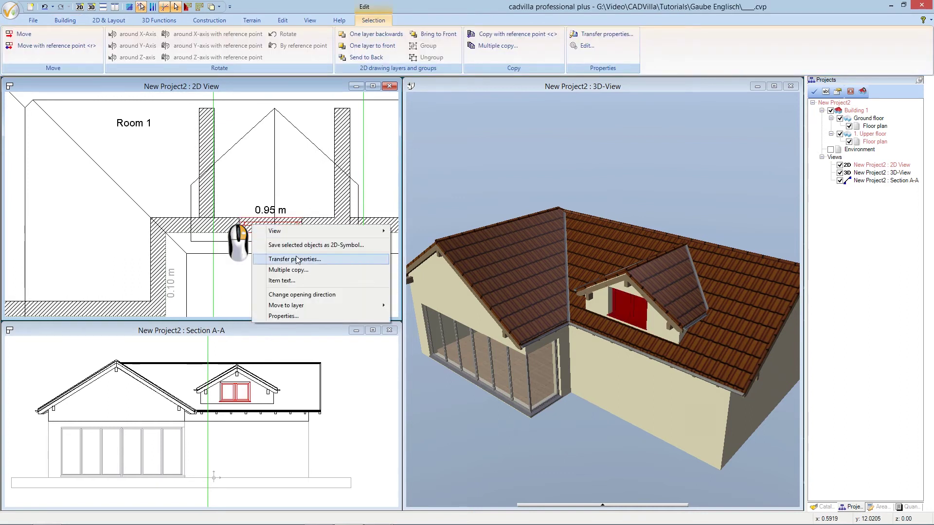
{"action": "left_click", "coordinate": [343, 294]}
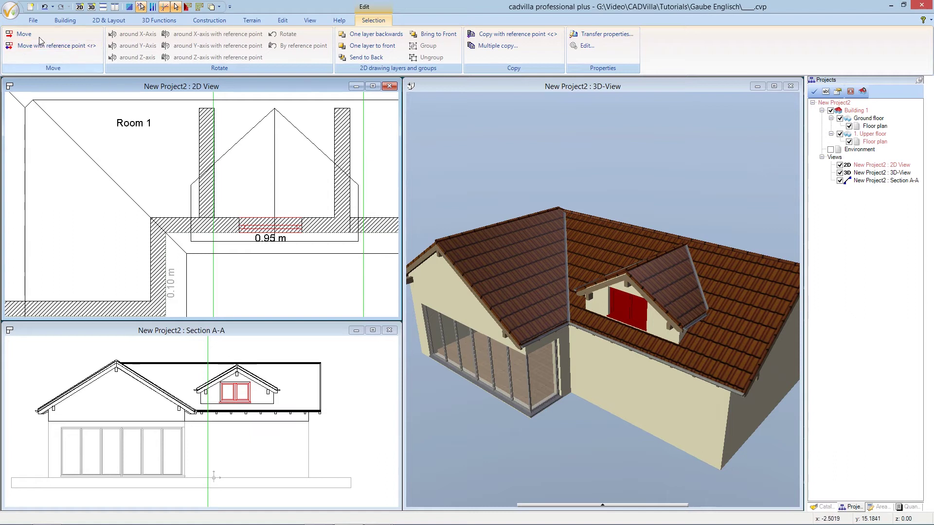
- Move the dormer window to the centre point between the inner corners of the dormer's two side walls, and deselect it
{"action": "left_click", "coordinate": [24, 34]}
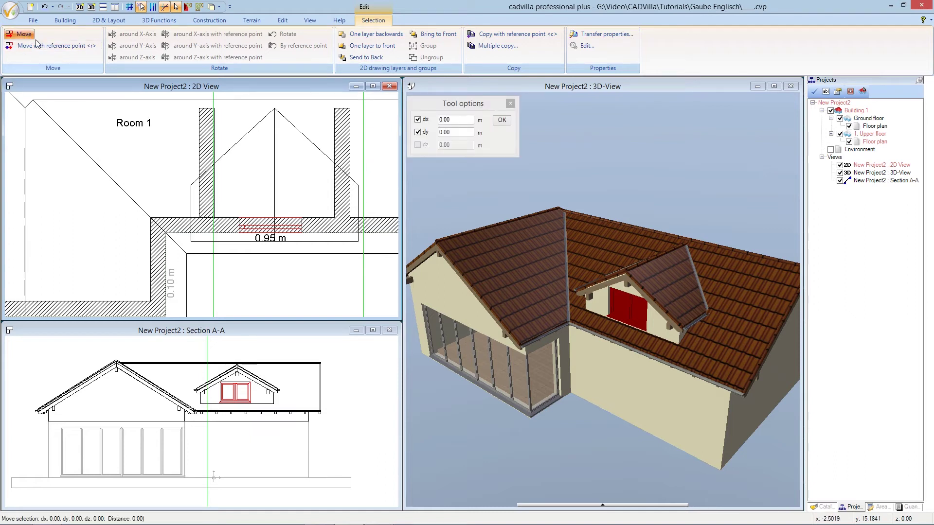
{"action": "right_click", "coordinate": [256, 231]}
{"action": "mouse_move", "coordinate": [272, 248]}
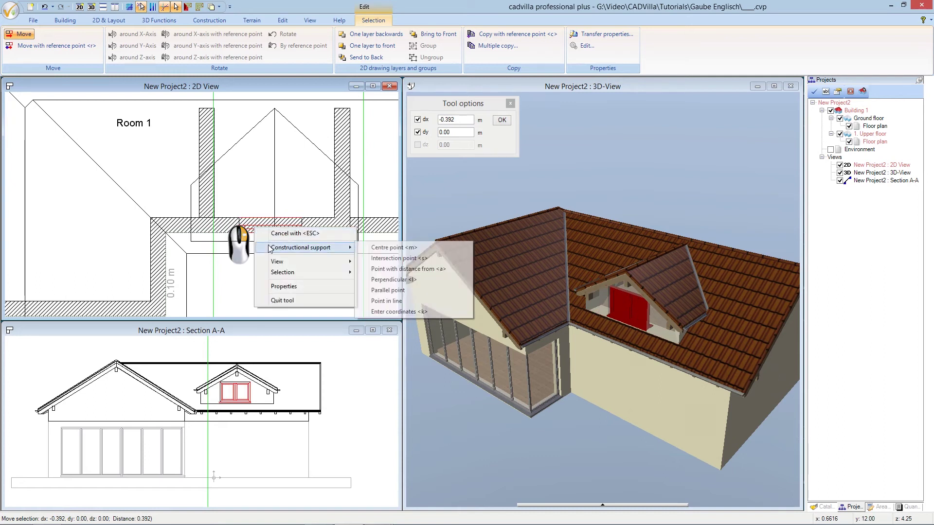
{"action": "left_click", "coordinate": [439, 251]}
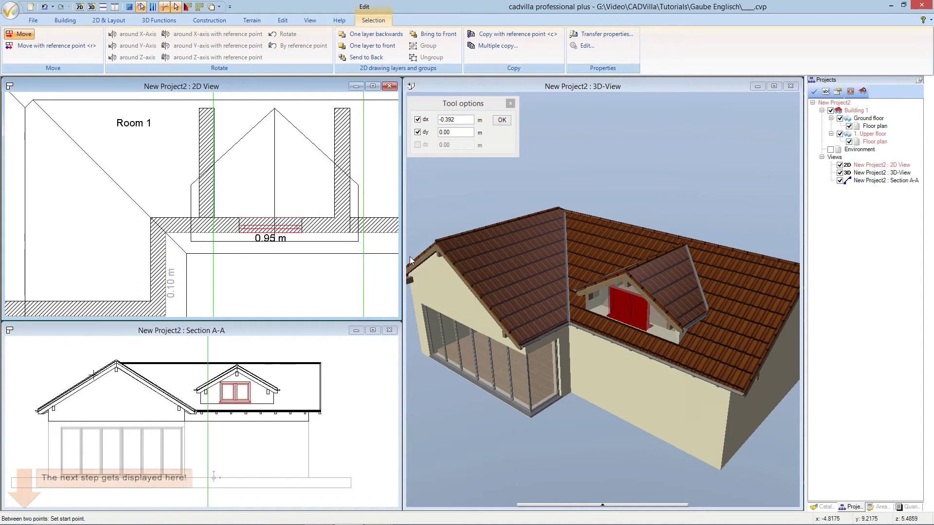
{"action": "left_click", "coordinate": [218, 220]}
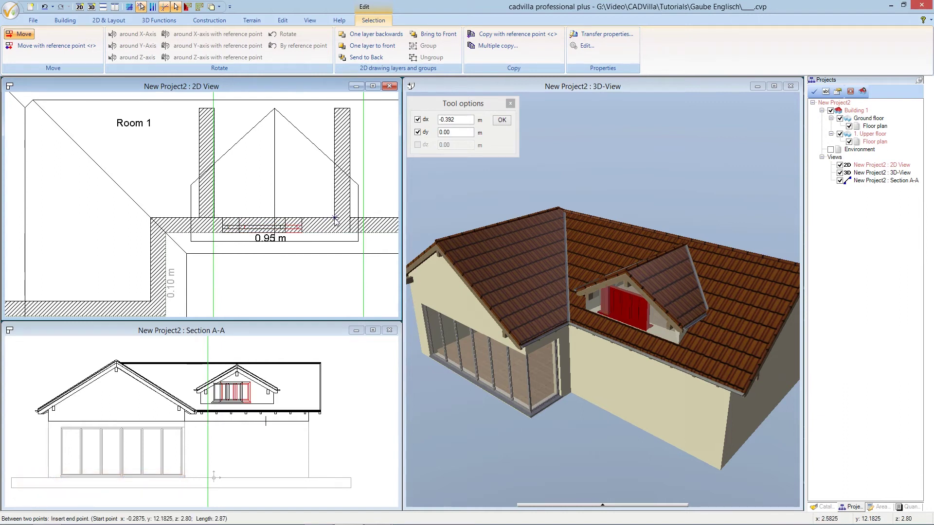
{"action": "key", "text": "Return"}
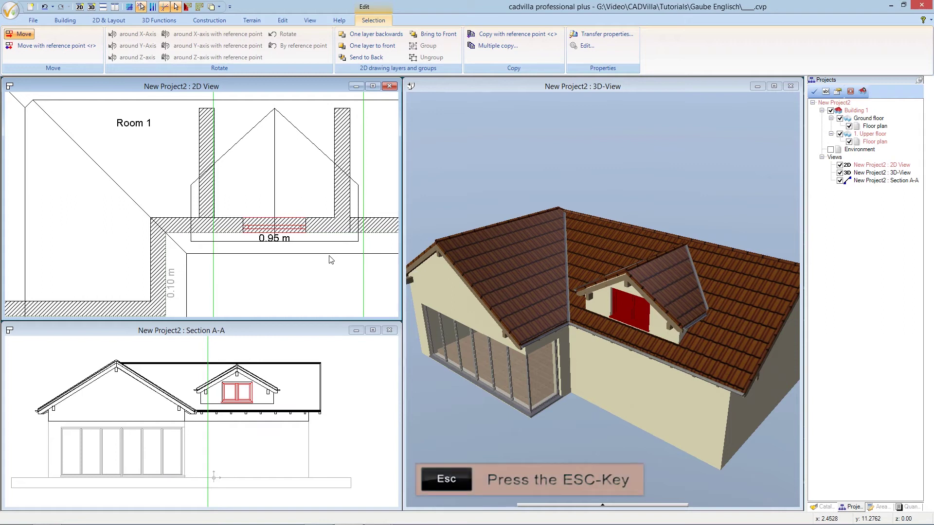
{"action": "key", "text": "Escape"}
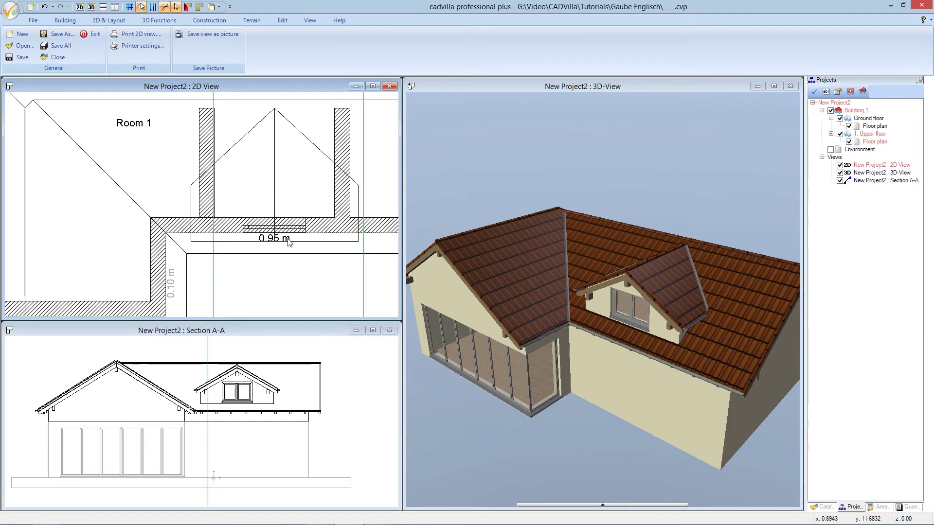
- Set the dormer window's top view background to a monochrome white fill, accept the properties and deselect the window
{"action": "left_click", "coordinate": [254, 231]}
{"action": "right_click", "coordinate": [254, 229]}
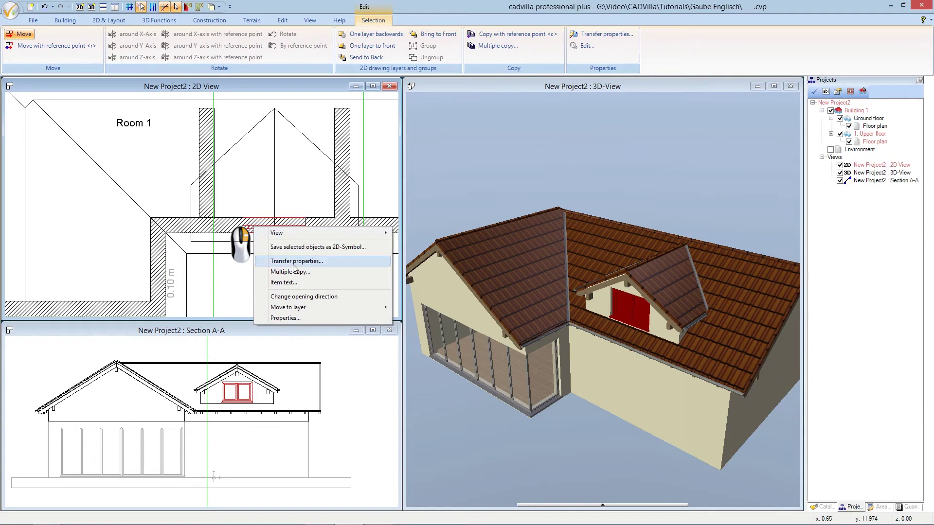
{"action": "left_click", "coordinate": [304, 319]}
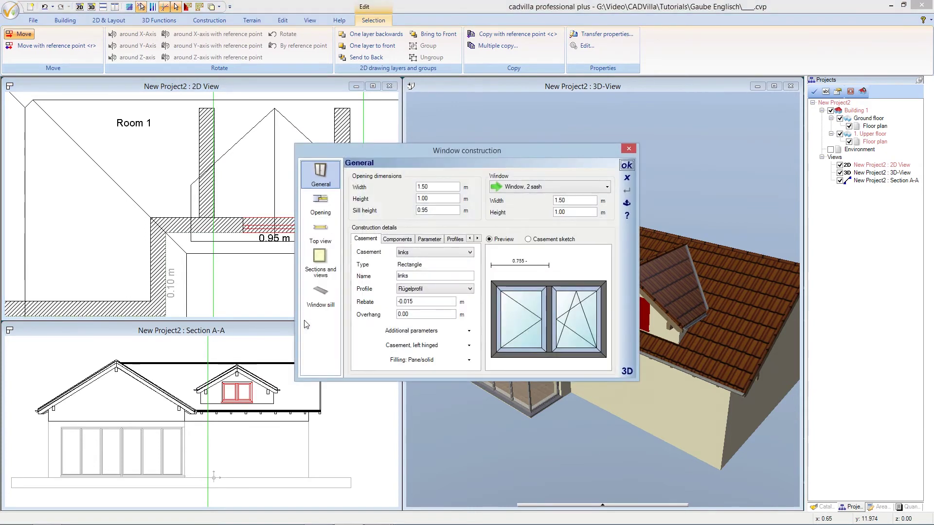
{"action": "left_click", "coordinate": [320, 241]}
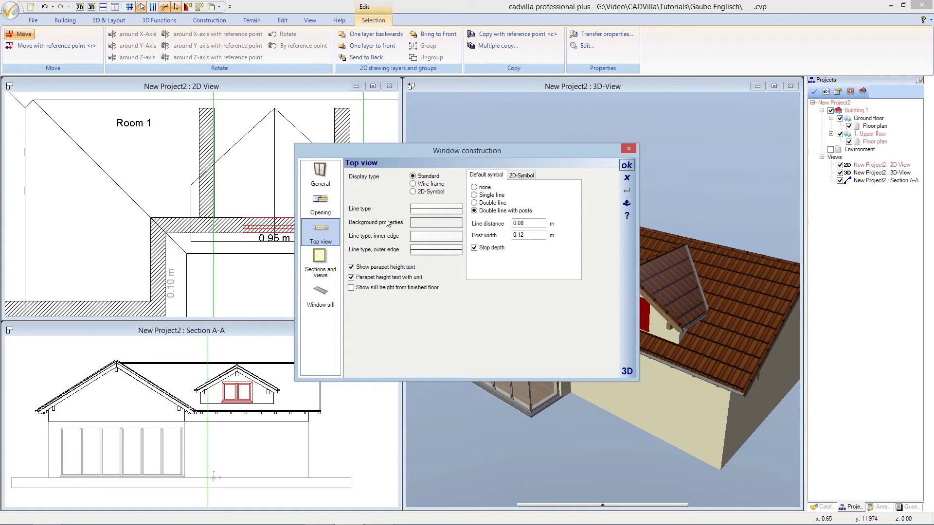
{"action": "left_click", "coordinate": [418, 228]}
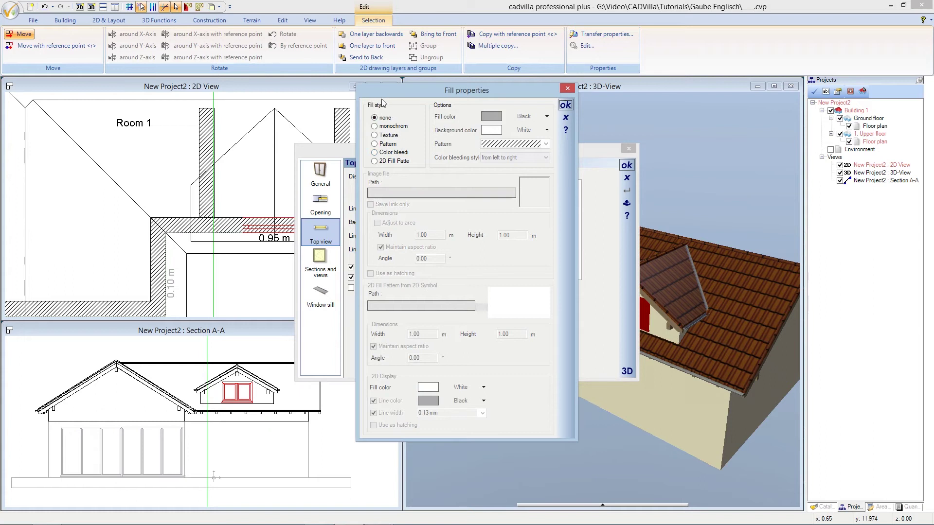
{"action": "left_click", "coordinate": [375, 127]}
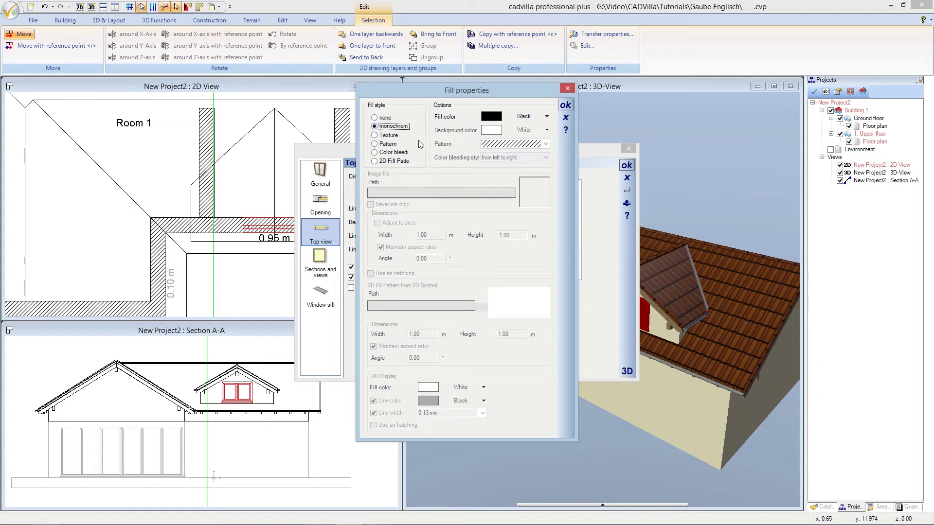
{"action": "left_click", "coordinate": [521, 116]}
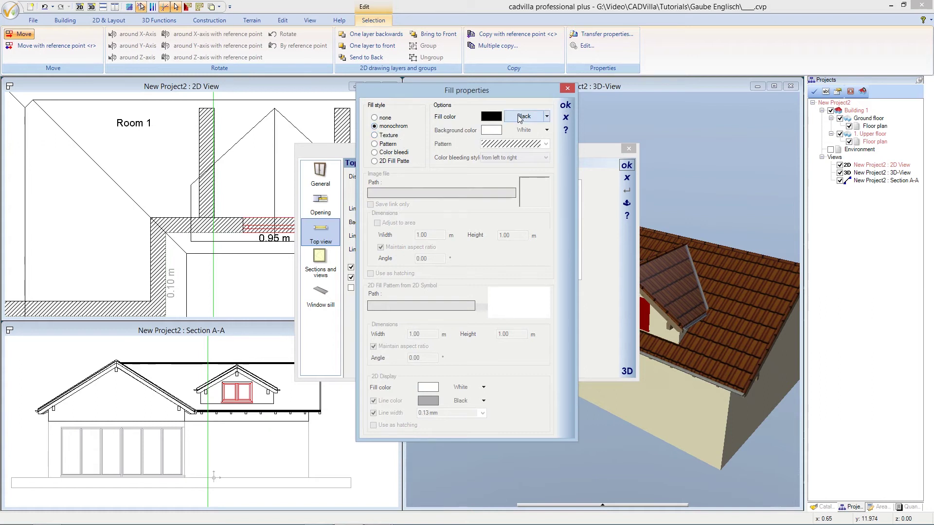
{"action": "left_click", "coordinate": [510, 204]}
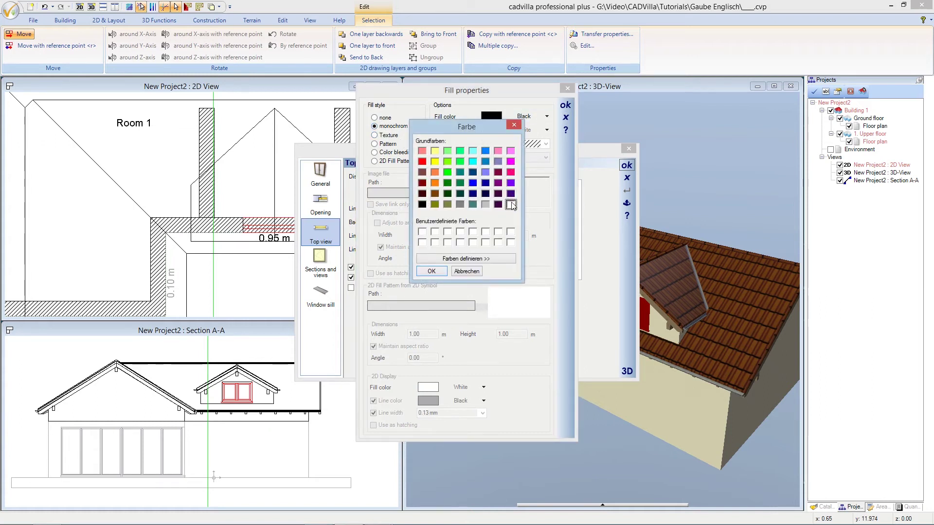
{"action": "left_click", "coordinate": [427, 273]}
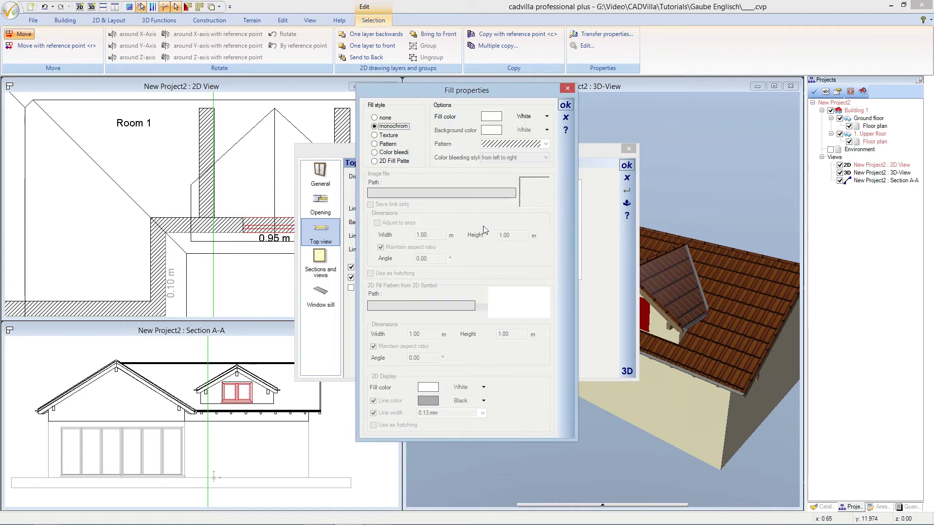
{"action": "left_click", "coordinate": [565, 106]}
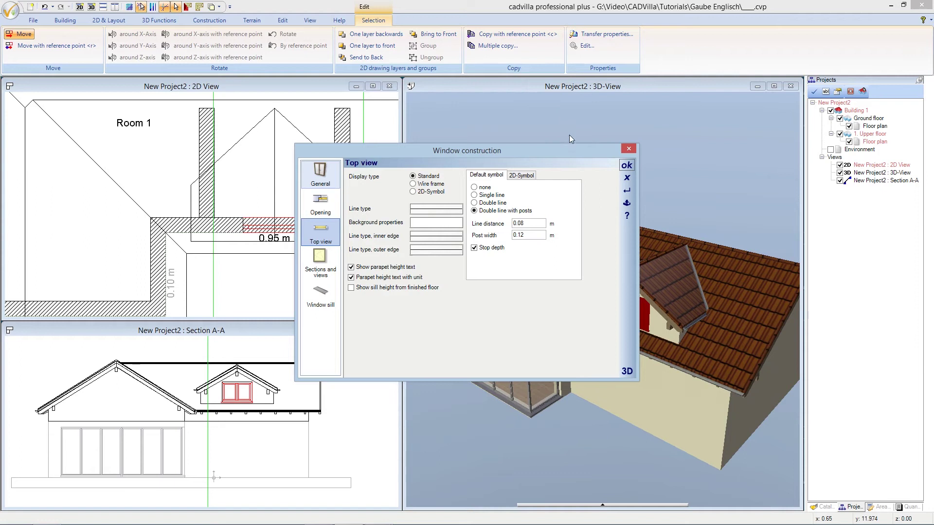
{"action": "left_click", "coordinate": [626, 166]}
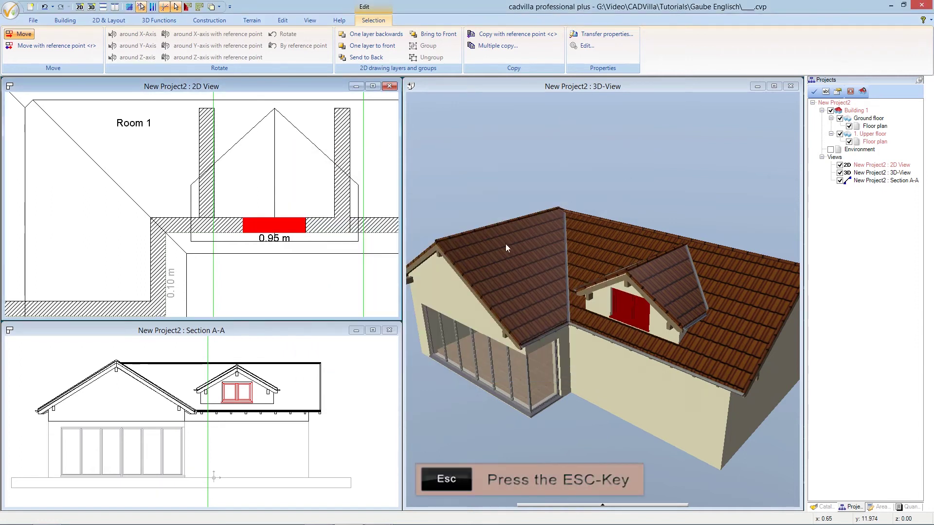
{"action": "key", "text": "Escape"}
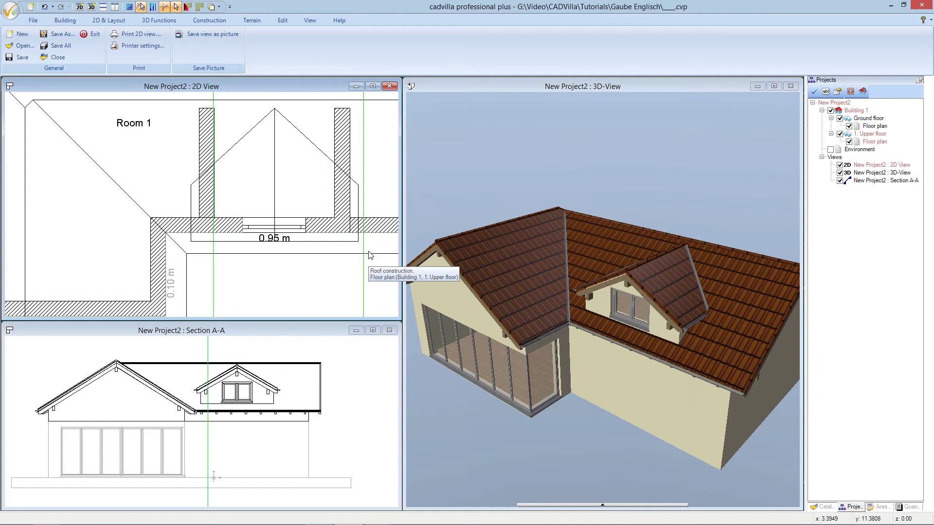
{"action": "scroll", "coordinate": [370, 255], "scroll_direction": "down", "scroll_amount": 2}
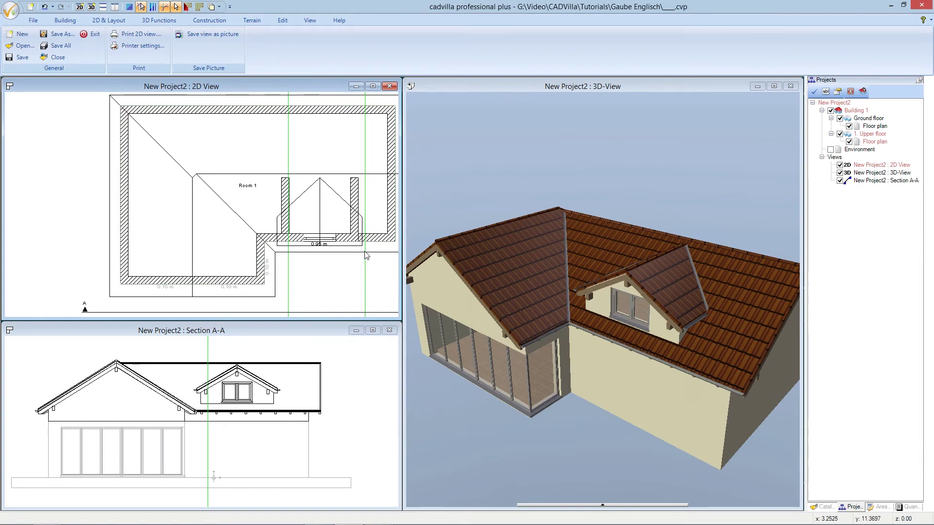
{"action": "key", "text": "Right"}
{"action": "key", "text": "Right"}
{"action": "key", "text": "Right"}
{"action": "key", "text": "Up"}
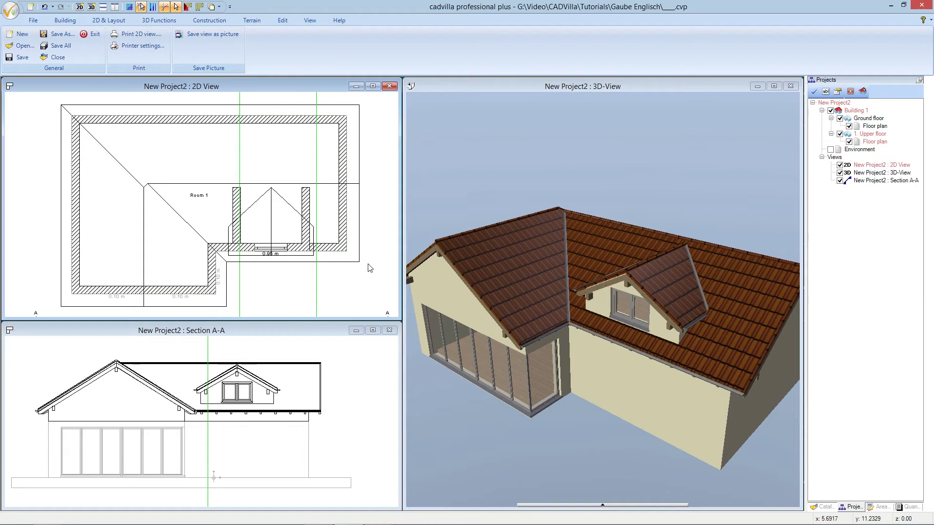
- Insert a parallel guideline 0.95 m above the horizontal line beneath the eaves in Section A-A to check the dormer window's sill height
{"action": "left_click", "coordinate": [262, 334]}
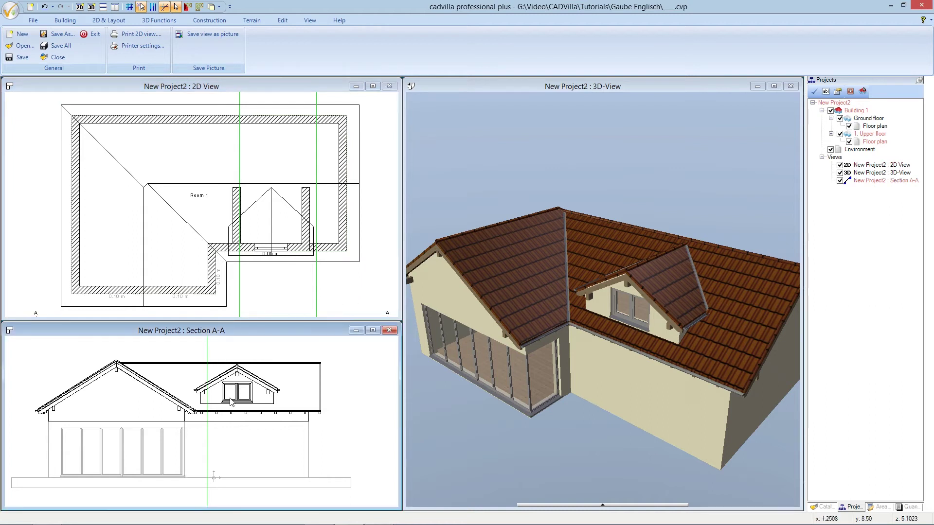
{"action": "scroll", "coordinate": [230, 404], "scroll_direction": "up", "scroll_amount": 3}
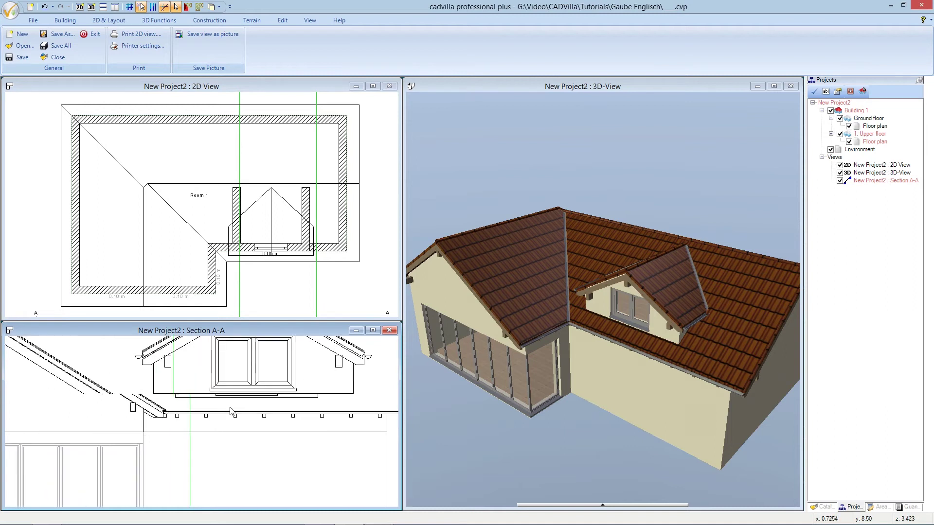
{"action": "scroll", "coordinate": [230, 410], "scroll_direction": "up", "scroll_amount": 3}
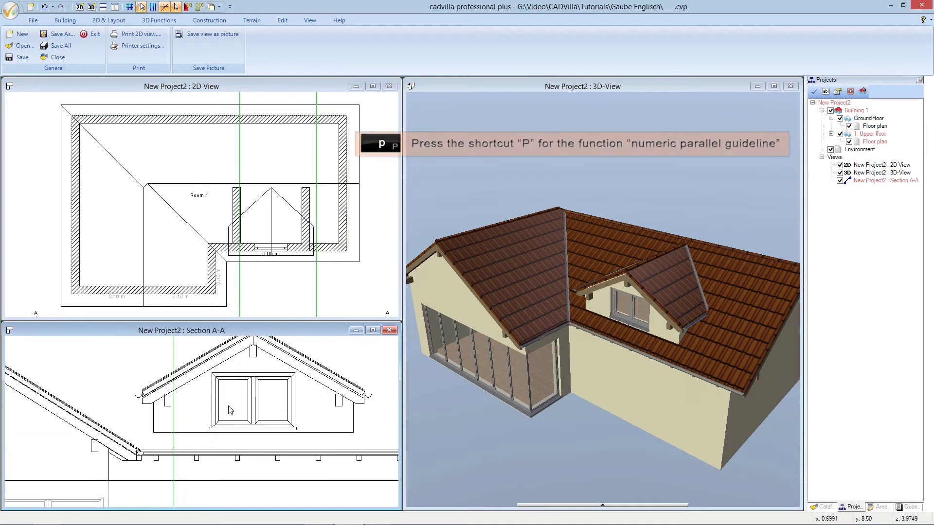
{"action": "scroll", "coordinate": [231, 410], "scroll_direction": "up", "scroll_amount": 1}
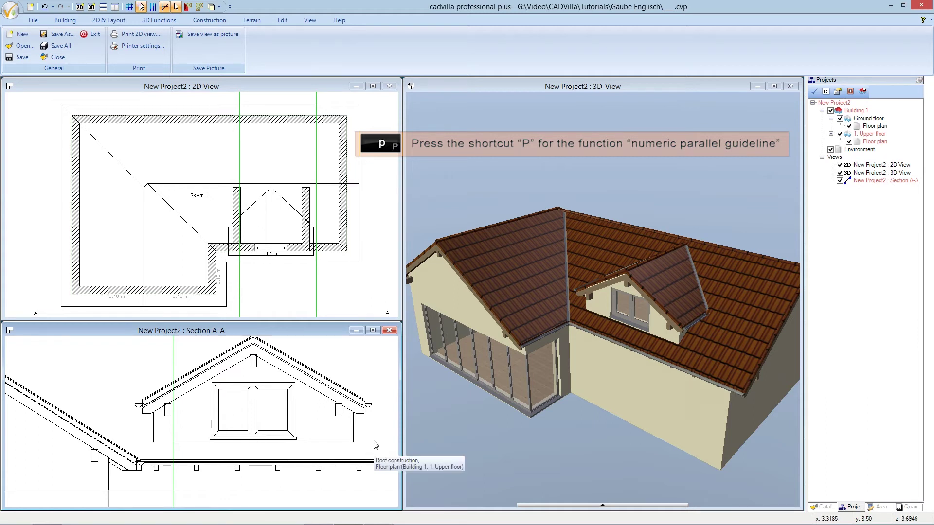
{"action": "key", "text": "p"}
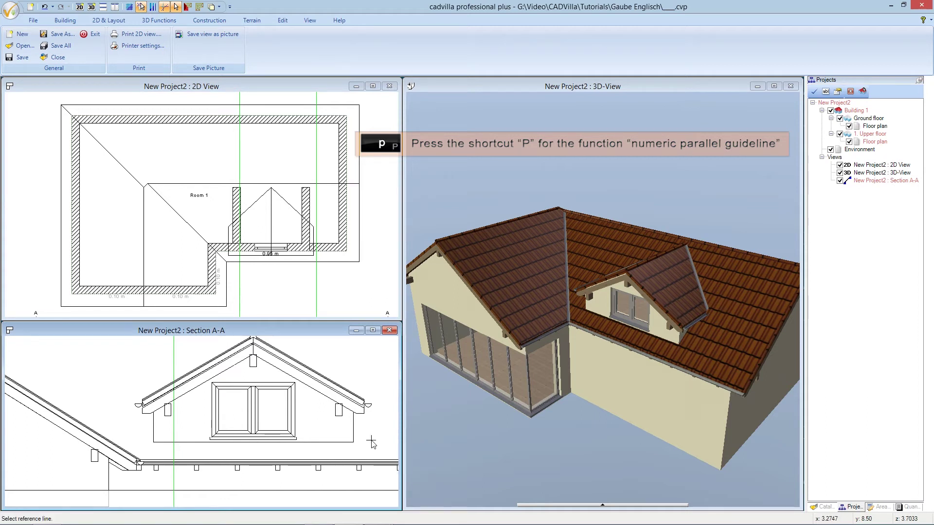
{"action": "left_click", "coordinate": [286, 491]}
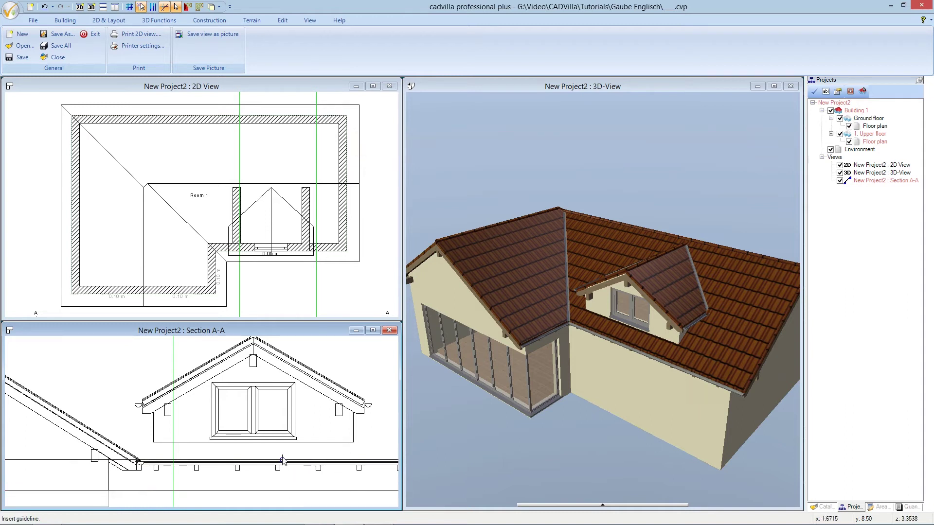
{"action": "left_click", "coordinate": [284, 456]}
{"action": "type", "text": "0,95"}
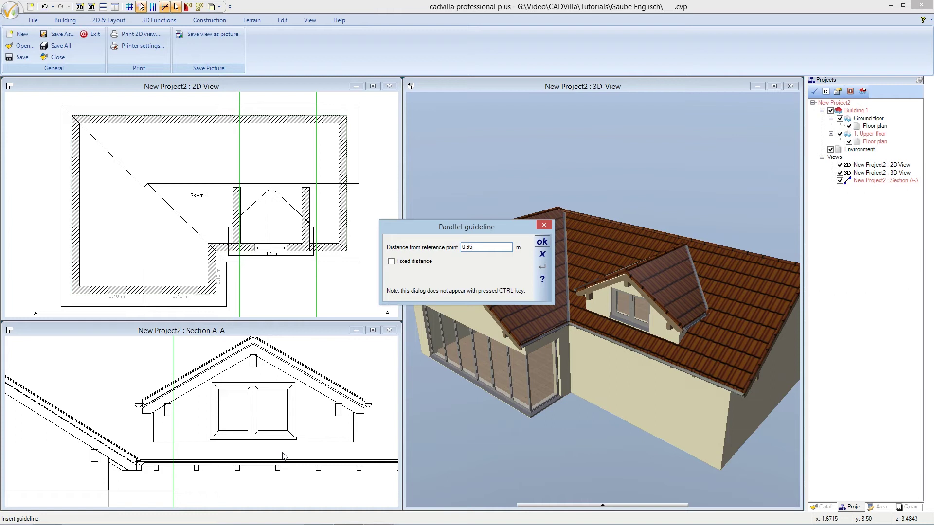
{"action": "key", "text": "Return"}
{"action": "key", "text": "Escape"}
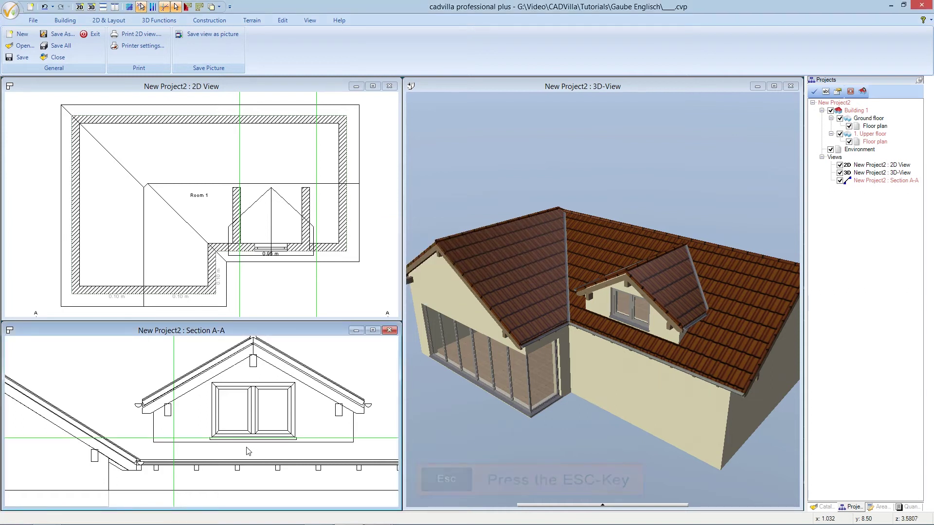
{"action": "scroll", "coordinate": [246, 451], "scroll_direction": "up", "scroll_amount": 2}
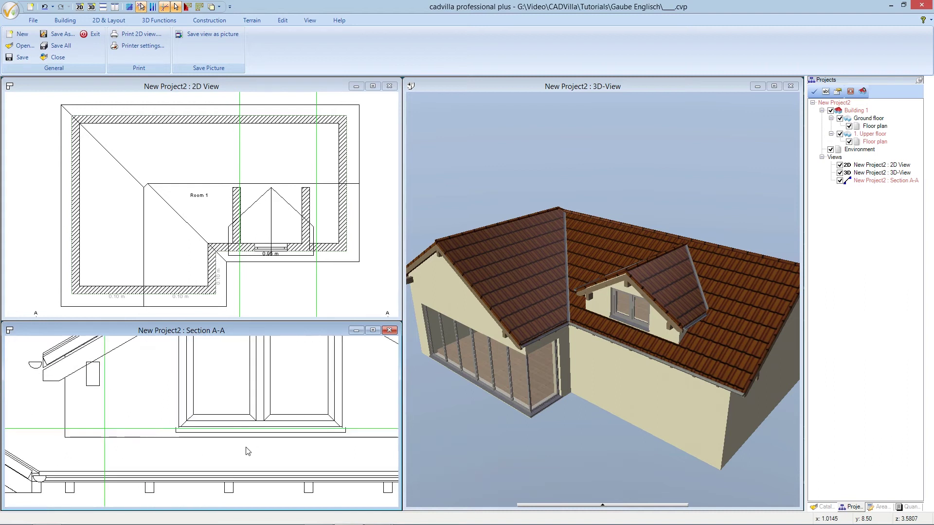
- Inspect the dormer window's sill against the horizontal guideline in Section A-A
{"action": "scroll", "coordinate": [246, 451], "scroll_direction": "up", "scroll_amount": 1}
{"action": "scroll", "coordinate": [248, 451], "scroll_direction": "up", "scroll_amount": 2}
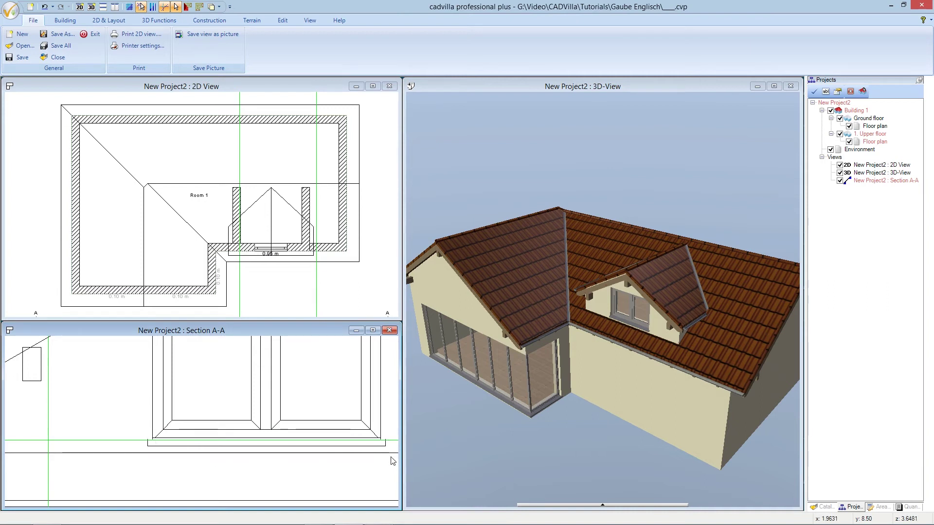
{"action": "scroll", "coordinate": [374, 475], "scroll_direction": "down", "scroll_amount": 5}
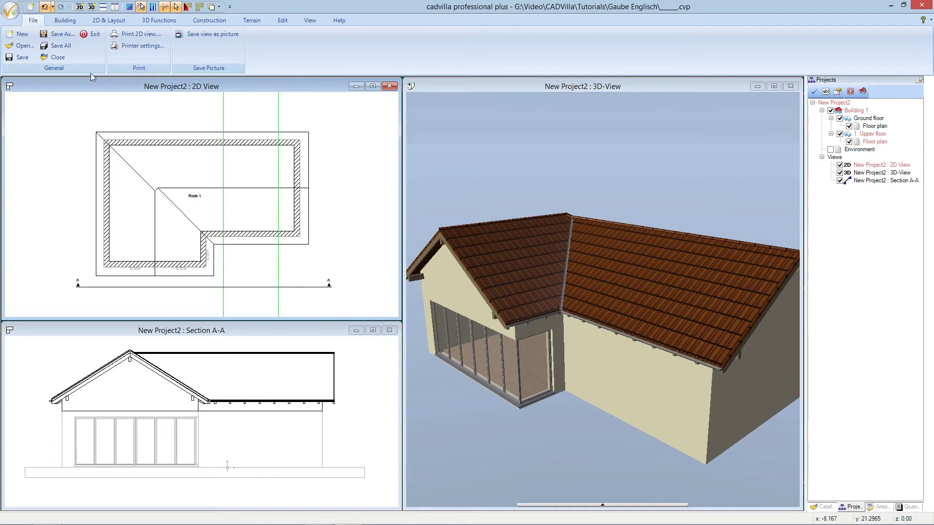
- Insert a 3.60 m wide flat dormer using two points on the vertical guidelines at the outer wall in the 2D view
{"action": "left_click", "coordinate": [69, 19]}
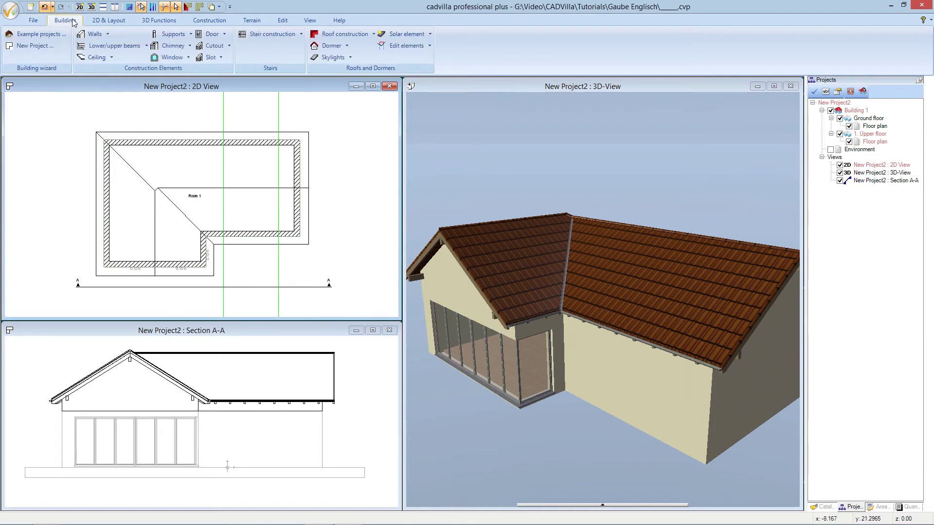
{"action": "left_click", "coordinate": [345, 46]}
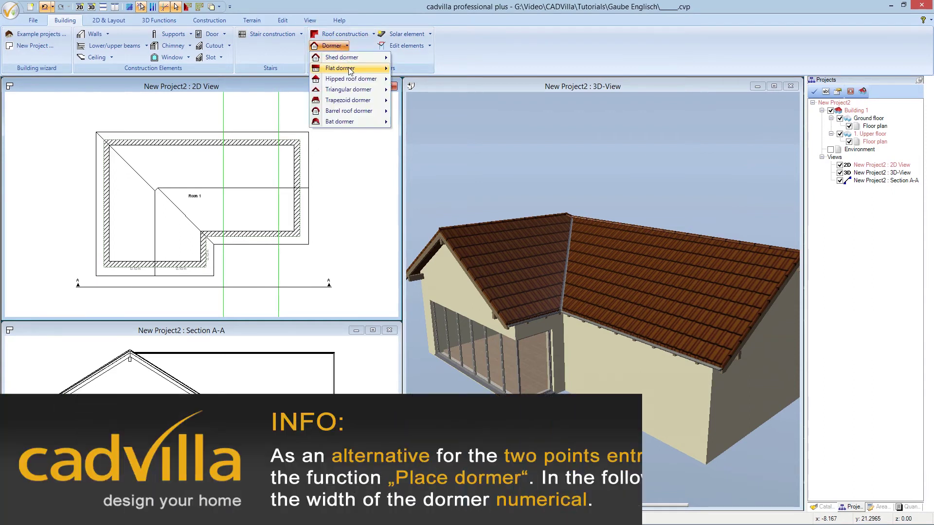
{"action": "mouse_move", "coordinate": [350, 70]}
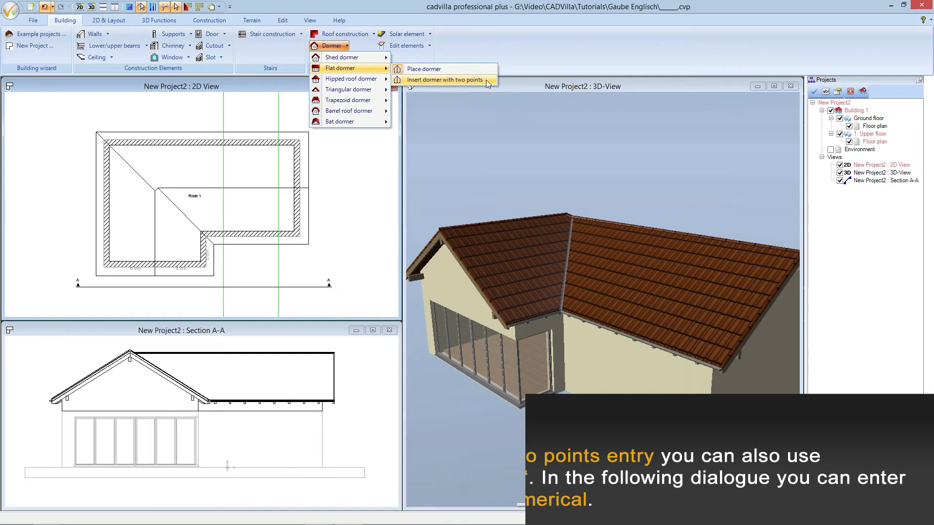
{"action": "left_click", "coordinate": [486, 80]}
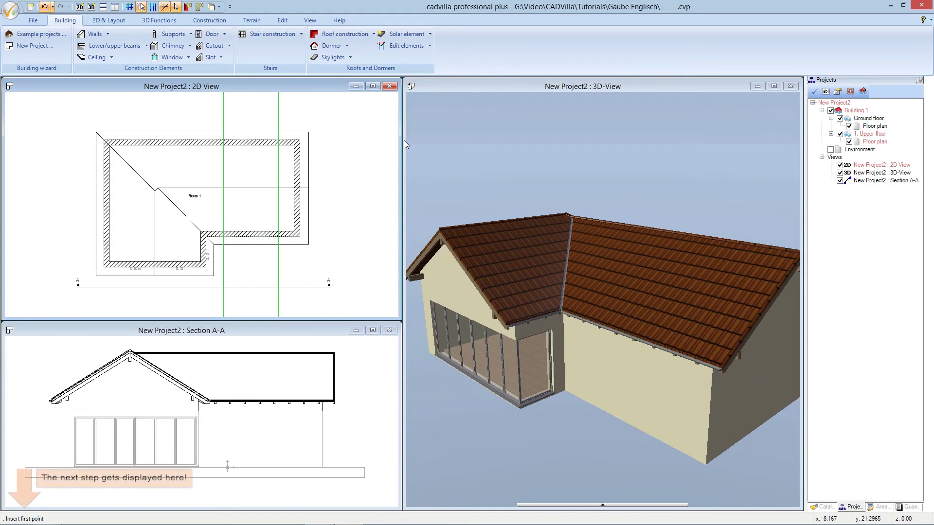
{"action": "left_click", "coordinate": [224, 240]}
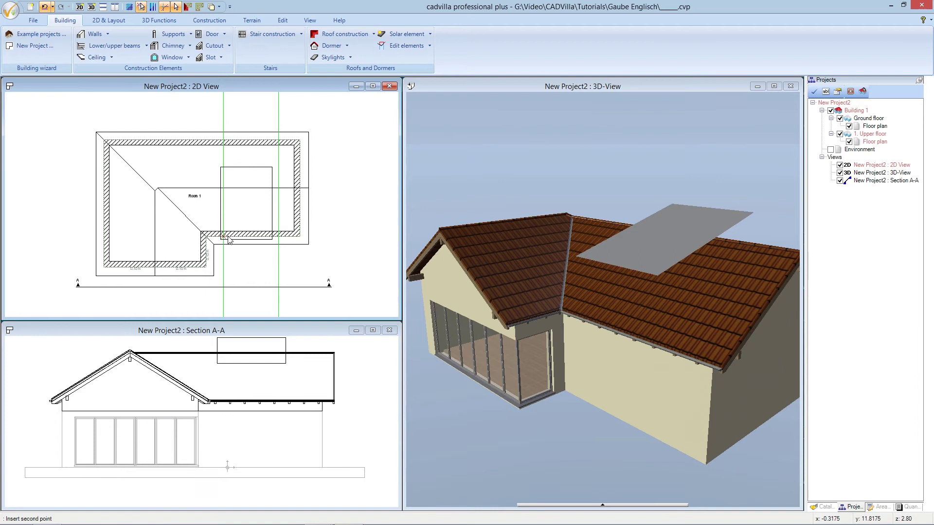
{"action": "left_click", "coordinate": [278, 236]}
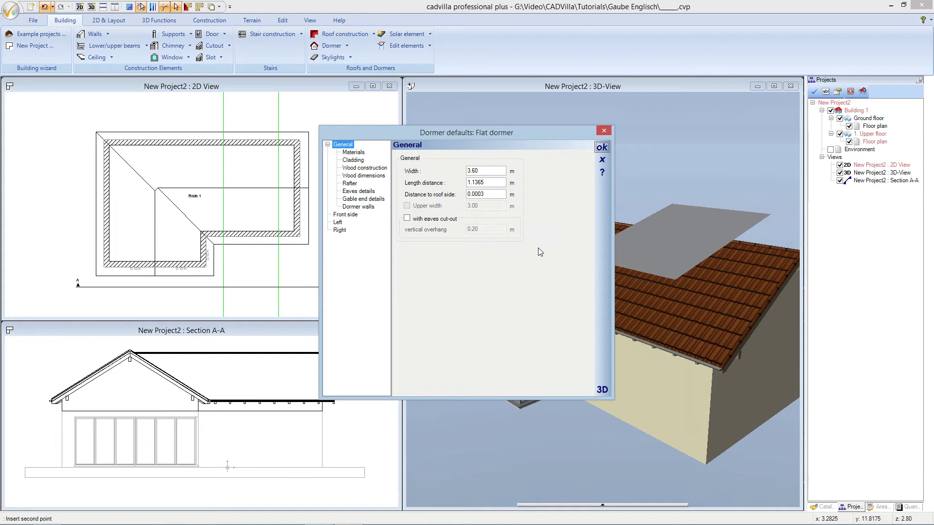
- Show a widened 3D preview of the flat dormer and set its distance to roof side to 0.00 m
{"action": "left_click", "coordinate": [602, 389]}
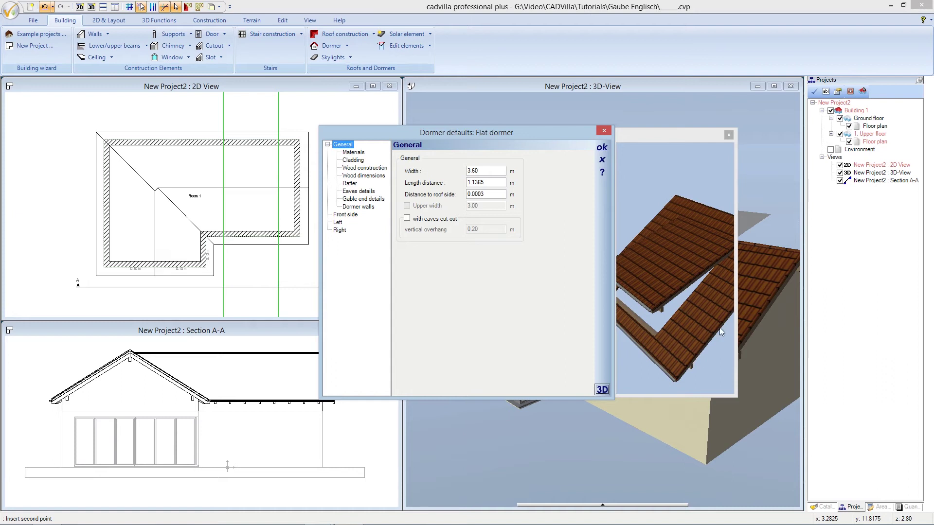
{"action": "left_click_drag", "start_coordinate": [735, 327], "coordinate": [841, 321]}
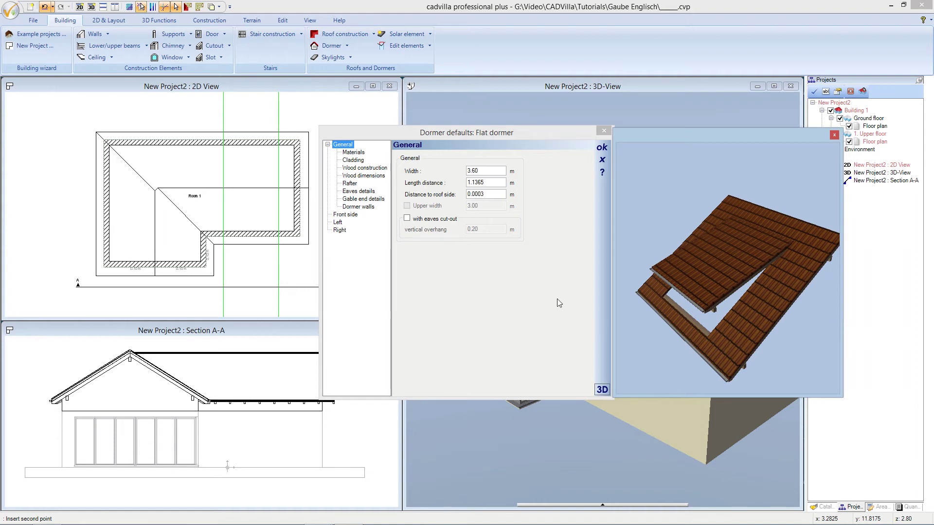
{"action": "left_click", "coordinate": [448, 138]}
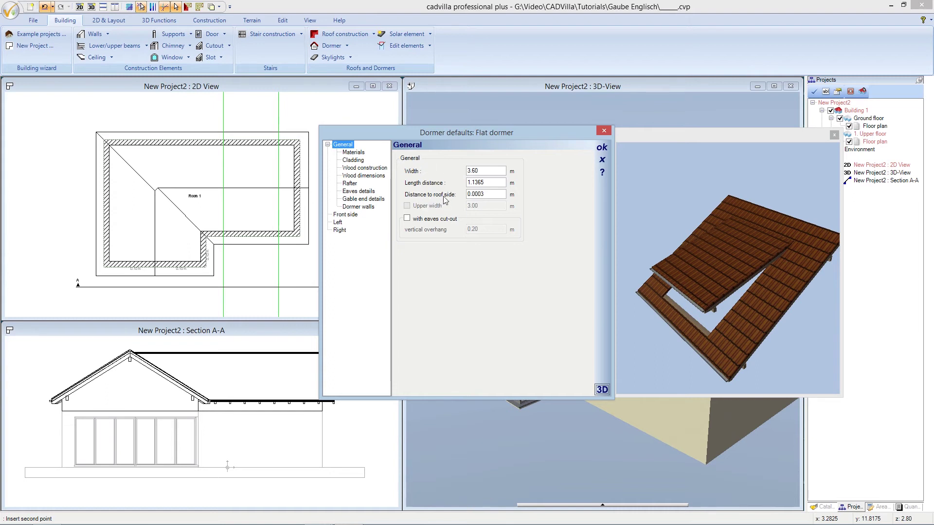
{"action": "left_click_drag", "start_coordinate": [484, 194], "coordinate": [463, 193]}
{"action": "type", "text": "0"}
{"action": "key", "text": "Tab"}
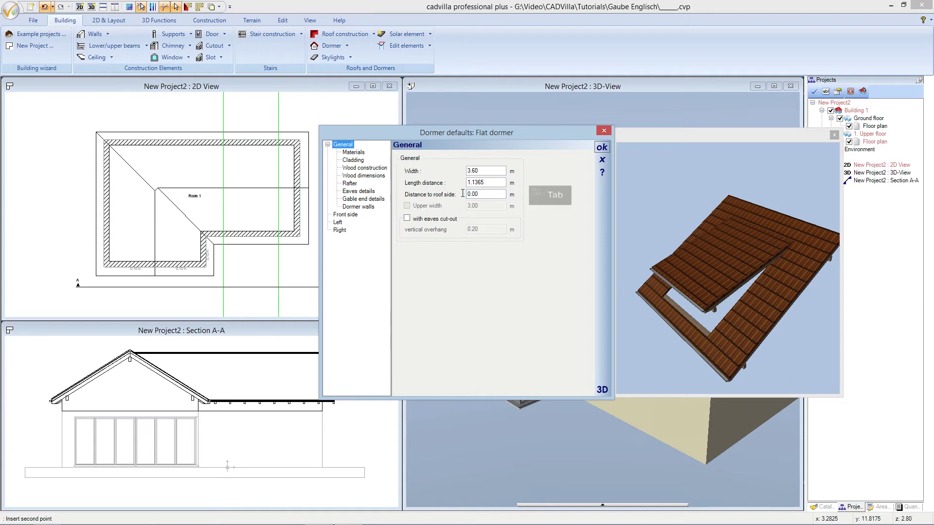
- Enable the eaves cut-out for the flat dormer and set its vertical overhang to 0 m
{"action": "left_click", "coordinate": [407, 218]}
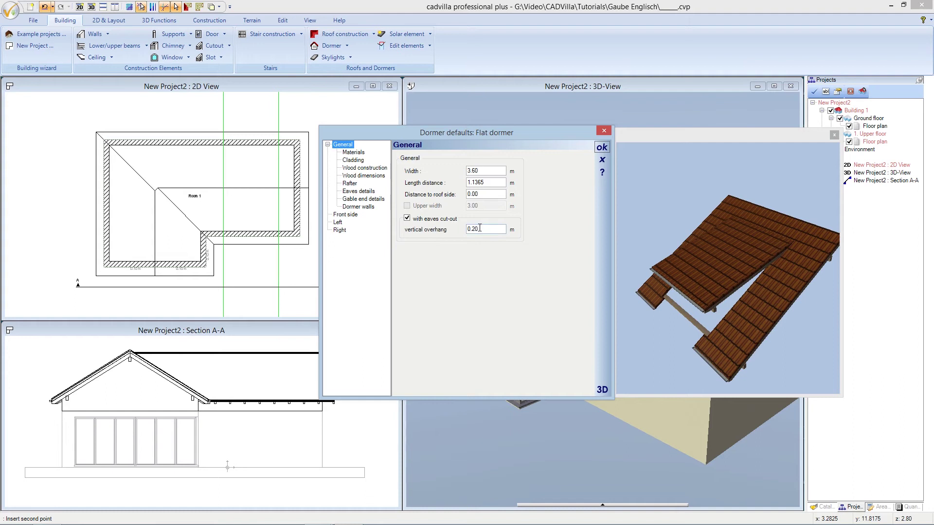
{"action": "left_click_drag", "start_coordinate": [480, 228], "coordinate": [461, 227]}
{"action": "type", "text": "0"}
{"action": "key", "text": "Tab"}
- Review the wall properties of the dormer's front, left and right walls without changing them
{"action": "left_click", "coordinate": [356, 209]}
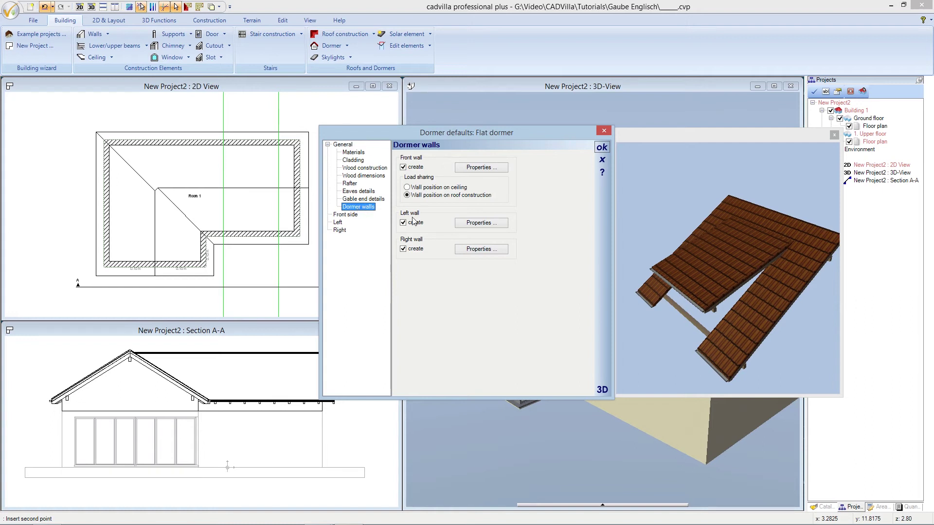
{"action": "left_click", "coordinate": [464, 173]}
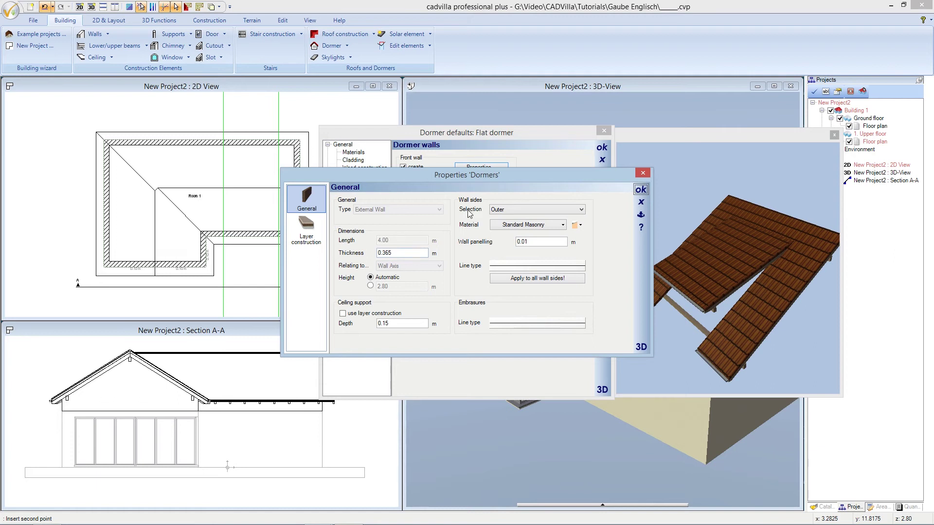
{"action": "left_click", "coordinate": [641, 202]}
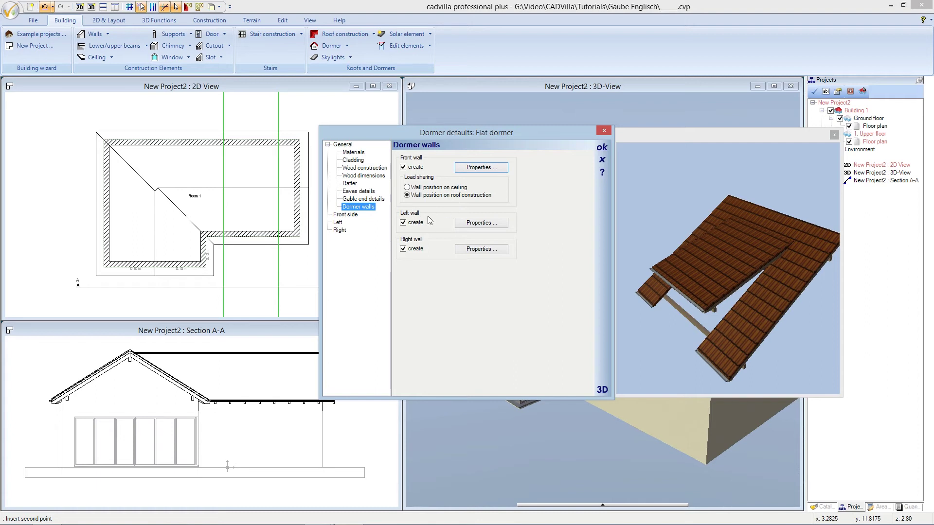
{"action": "left_click", "coordinate": [471, 223]}
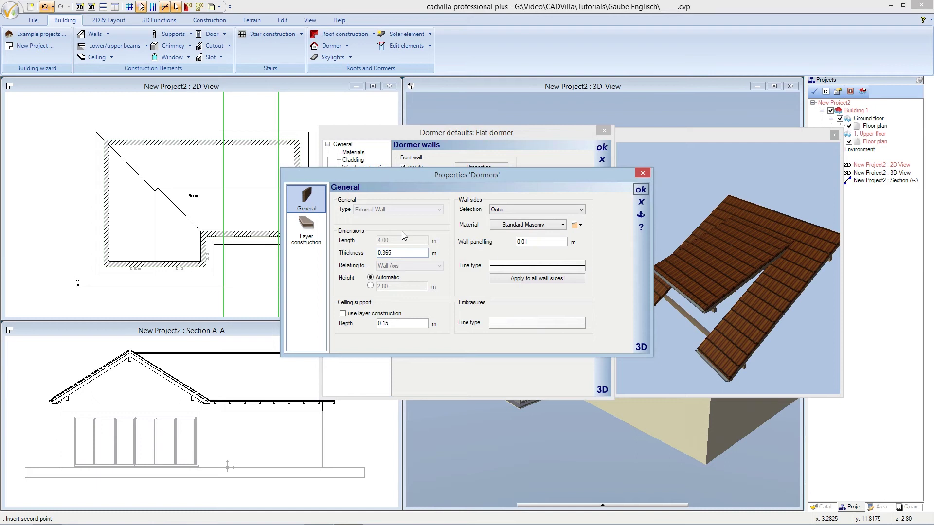
{"action": "left_click", "coordinate": [636, 202]}
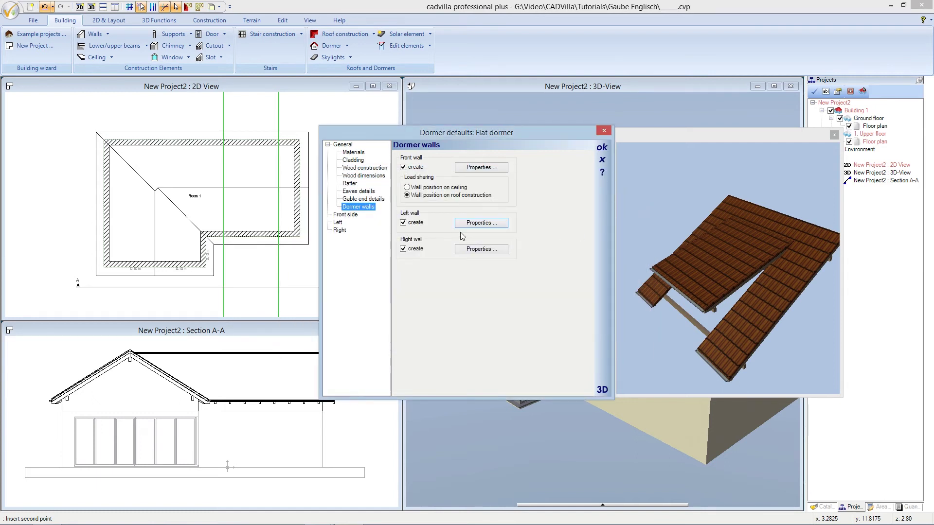
{"action": "left_click", "coordinate": [463, 251]}
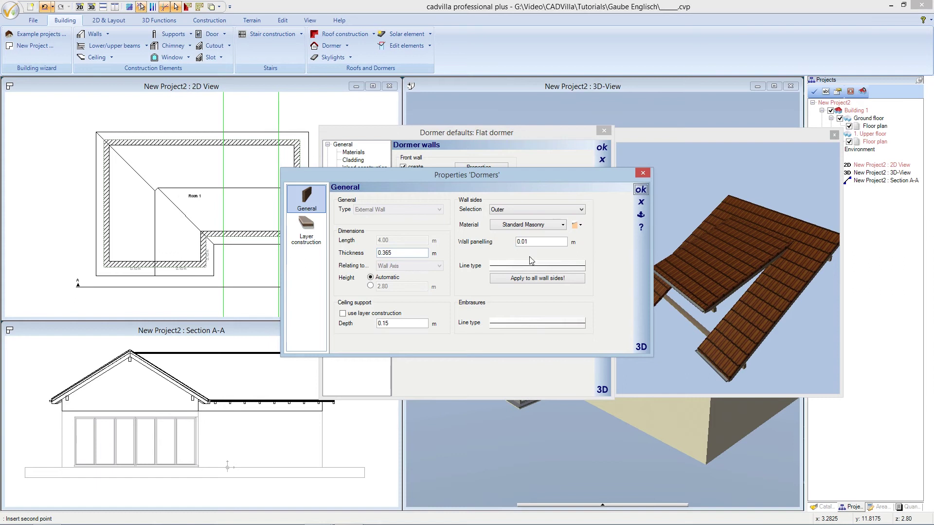
{"action": "left_click", "coordinate": [641, 202]}
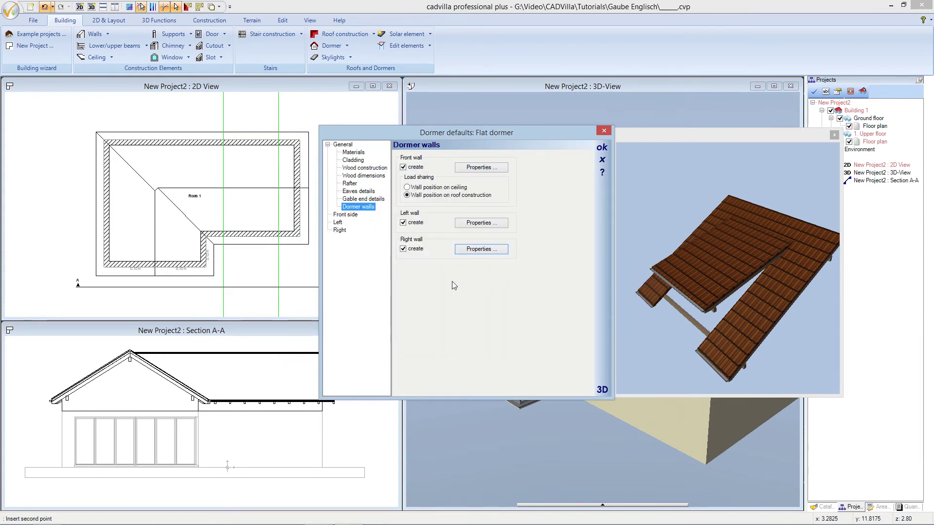
- Set the dormer's front side to a 5° pitch and 2.40 m height, accept the dormer and inspect it in 3D
{"action": "left_click", "coordinate": [347, 215]}
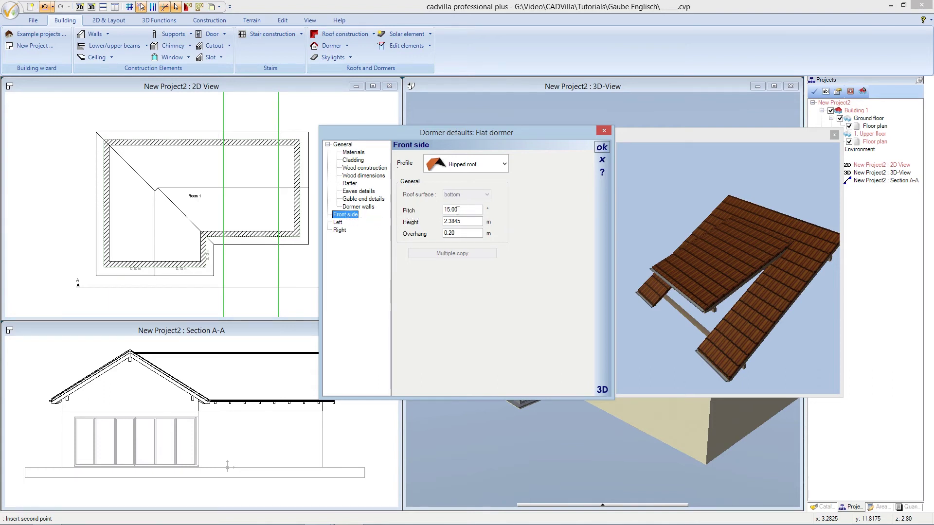
{"action": "left_click_drag", "start_coordinate": [458, 211], "coordinate": [440, 209]}
{"action": "type", "text": "5"}
{"action": "key", "text": "Tab"}
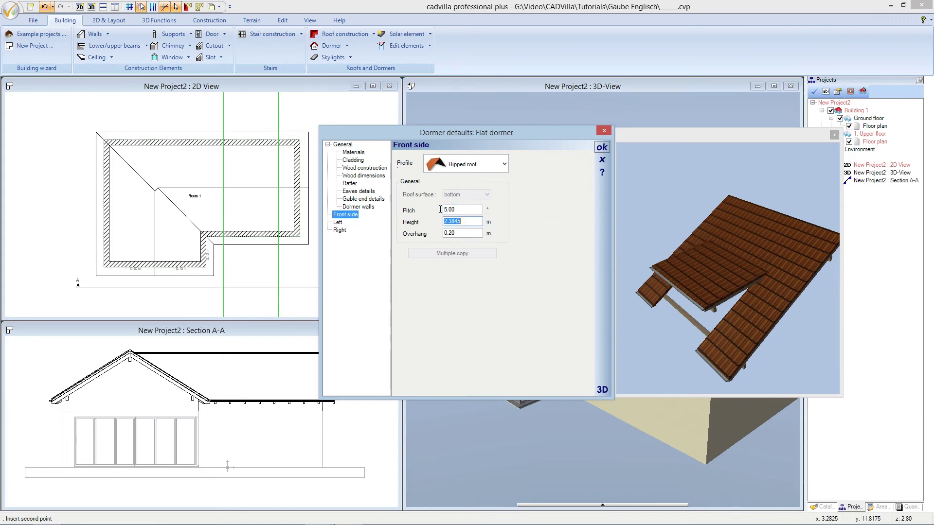
{"action": "type", "text": "2,40"}
{"action": "key", "text": "Tab"}
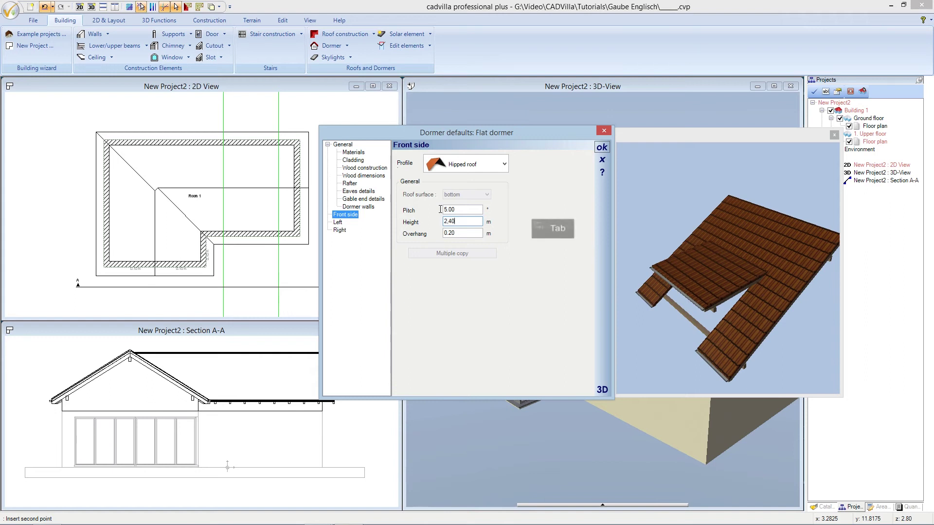
{"action": "key", "text": "Tab"}
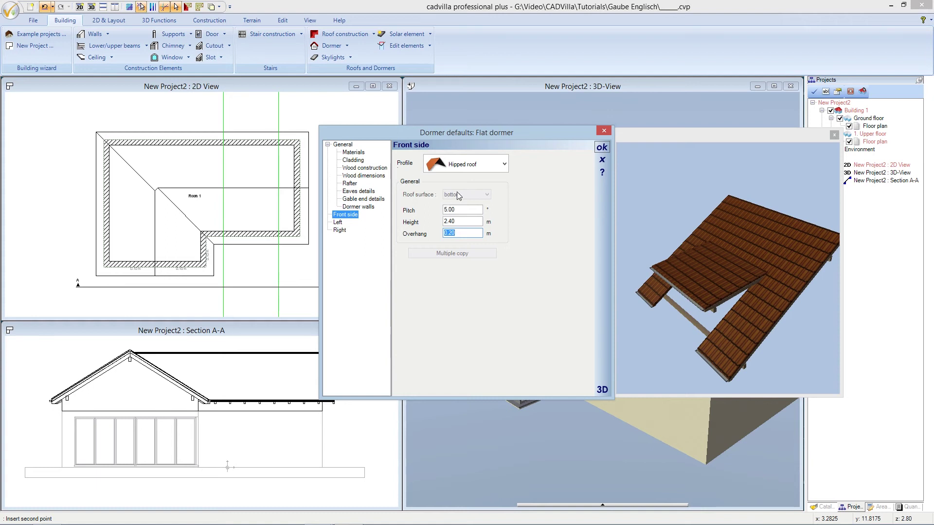
{"action": "left_click", "coordinate": [601, 147]}
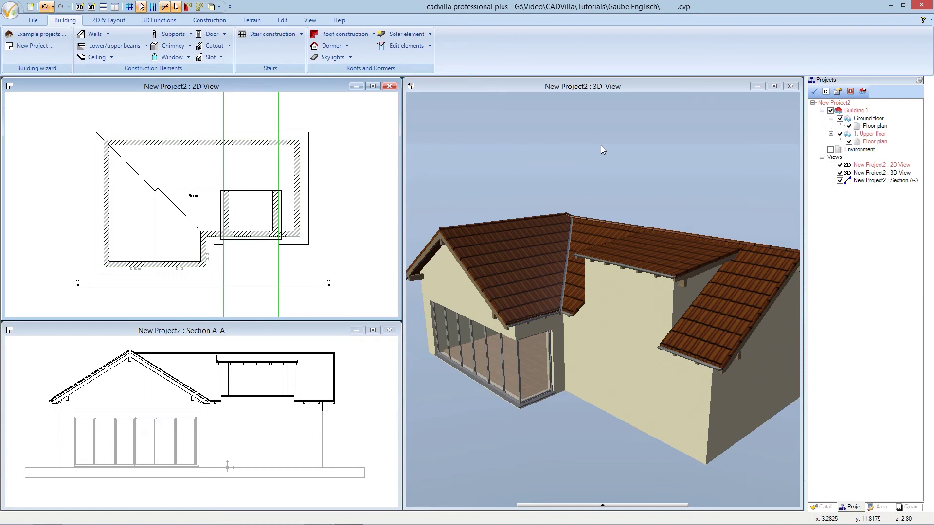
{"action": "left_click", "coordinate": [627, 88]}
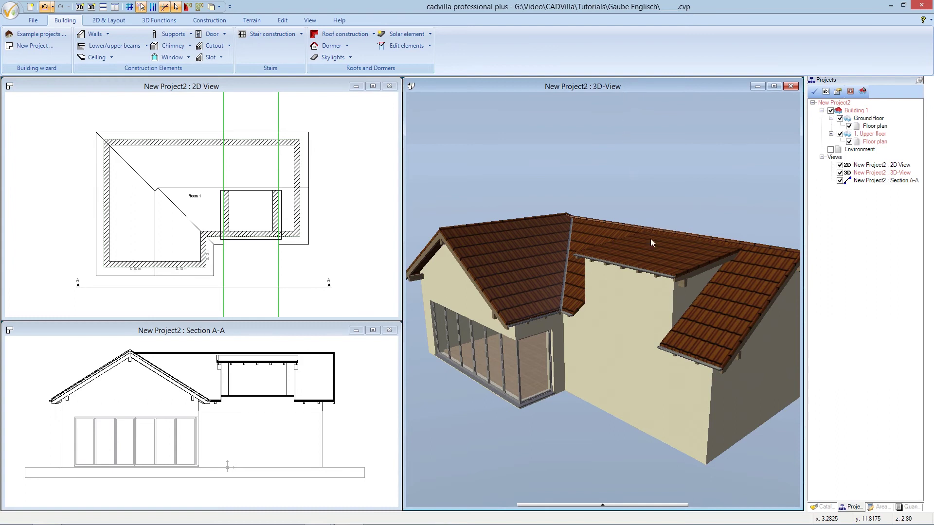
{"action": "mouse_move", "coordinate": [648, 294]}
{"action": "left_mouse_down"}
{"action": "mouse_move", "coordinate": [618, 295]}
{"action": "mouse_move", "coordinate": [685, 297]}
{"action": "mouse_move", "coordinate": [642, 297]}
{"action": "left_mouse_up"}
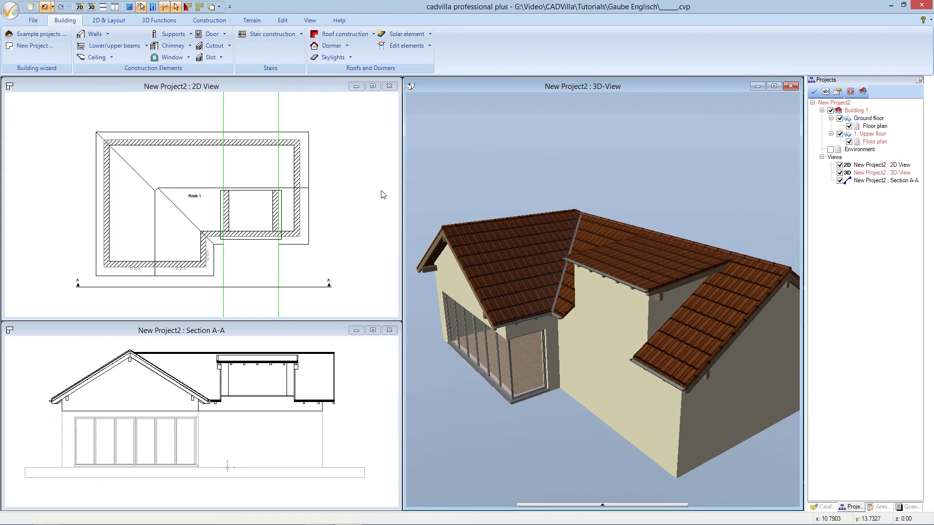
- Start a freely positioned window construction in the 2D view and choose the element "Window, 3 sash" in its properties
{"action": "left_click", "coordinate": [319, 89]}
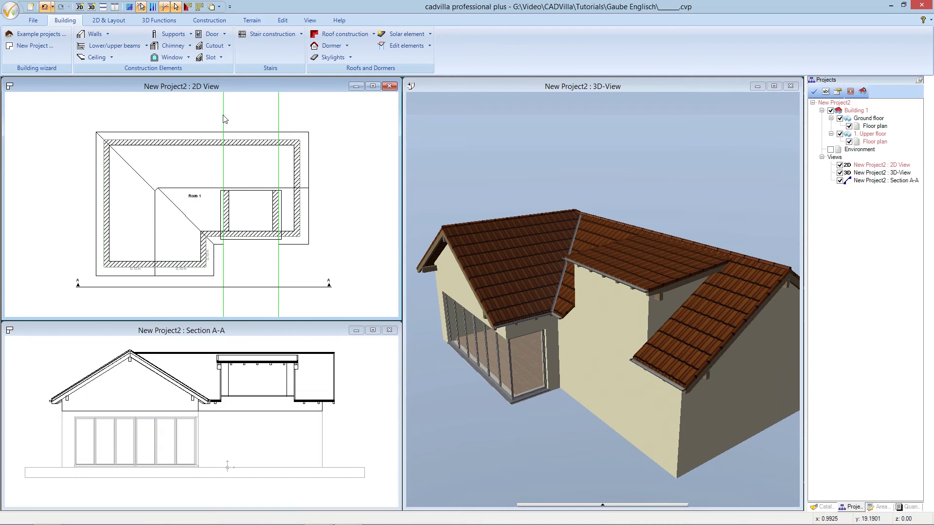
{"action": "left_click", "coordinate": [188, 57]}
{"action": "mouse_move", "coordinate": [190, 69]}
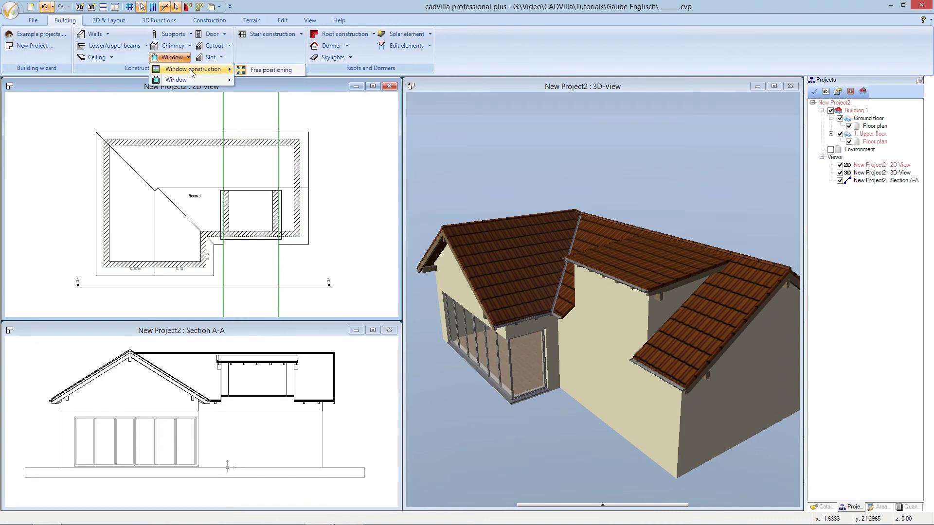
{"action": "left_click", "coordinate": [263, 70]}
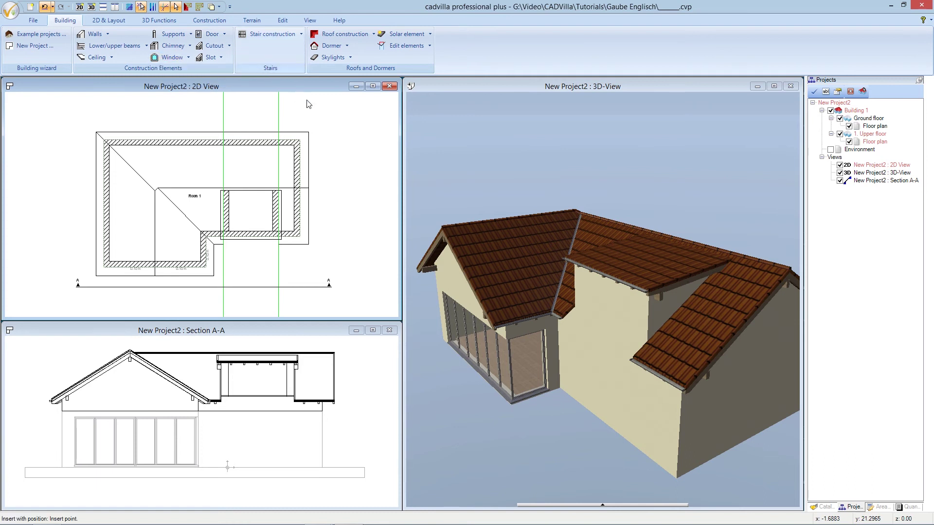
{"action": "right_click", "coordinate": [334, 137]}
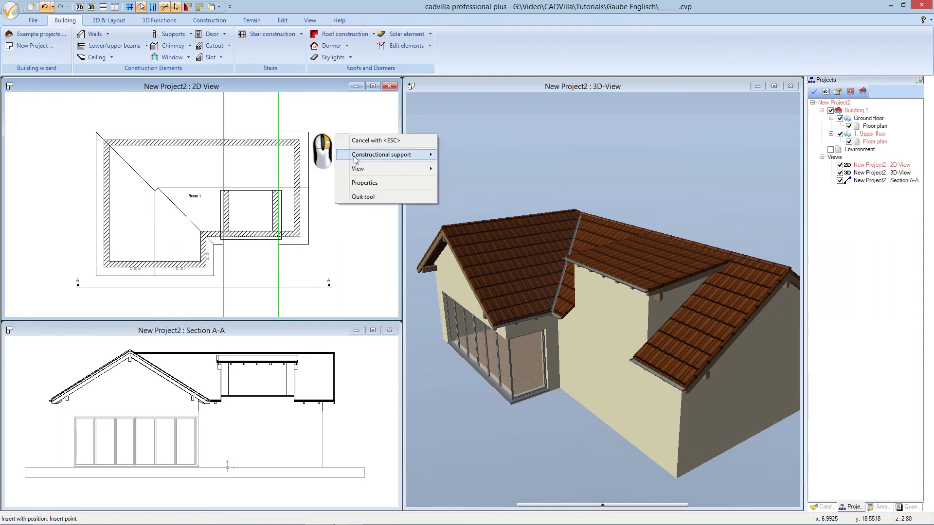
{"action": "left_click", "coordinate": [366, 183]}
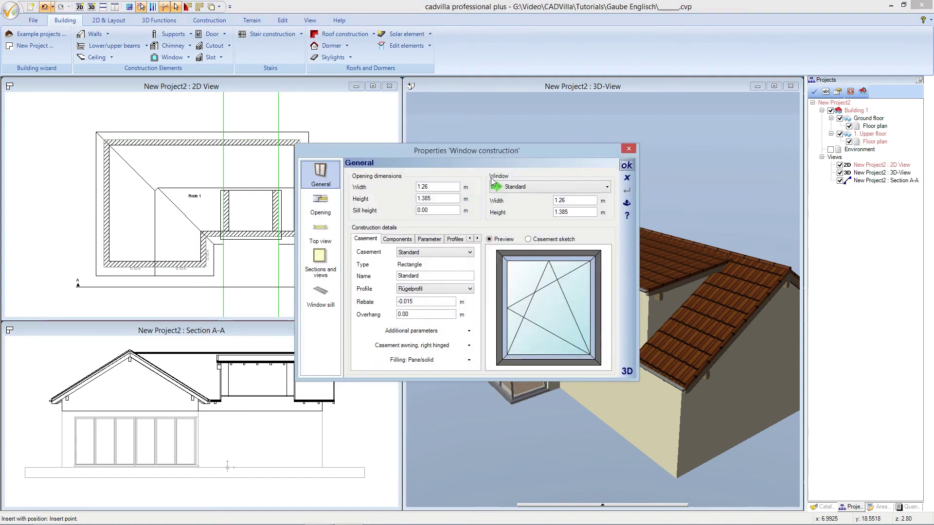
{"action": "left_click", "coordinate": [511, 187]}
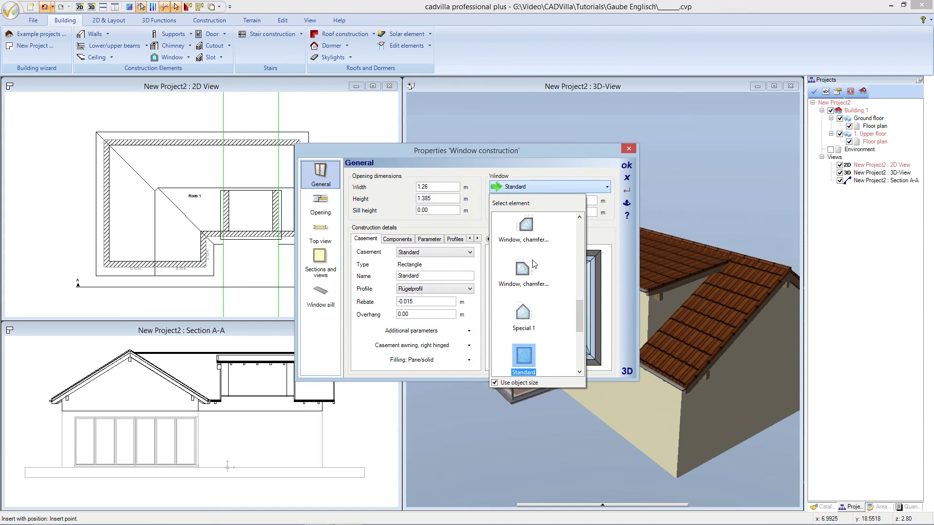
{"action": "left_click_drag", "start_coordinate": [578, 309], "coordinate": [574, 337]}
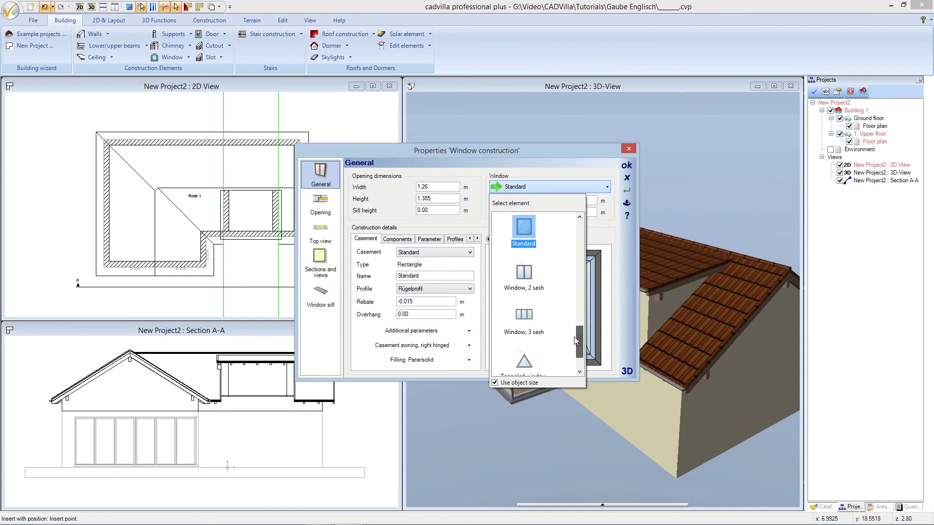
{"action": "left_click", "coordinate": [527, 317]}
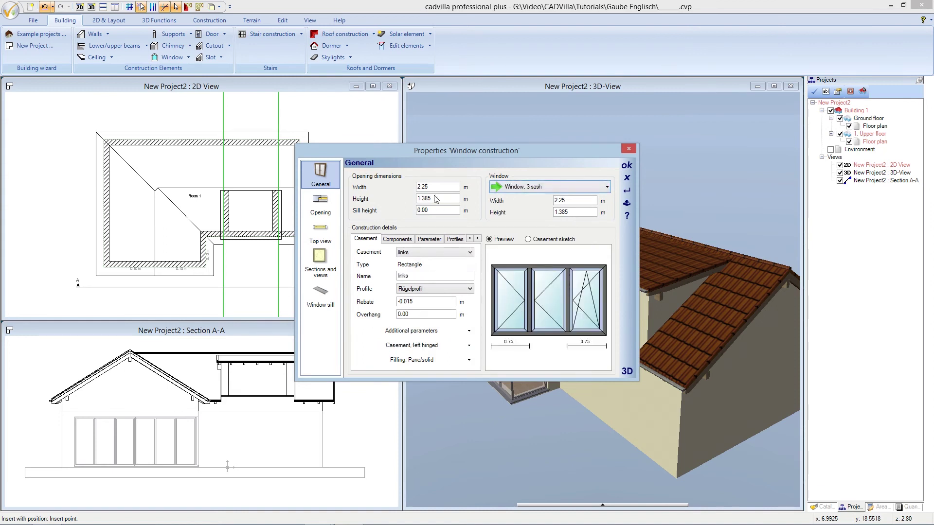
- Set the three-sash window's height to 2.00 m and its sill height to 0.10 m, and accept the properties
{"action": "left_click", "coordinate": [432, 187]}
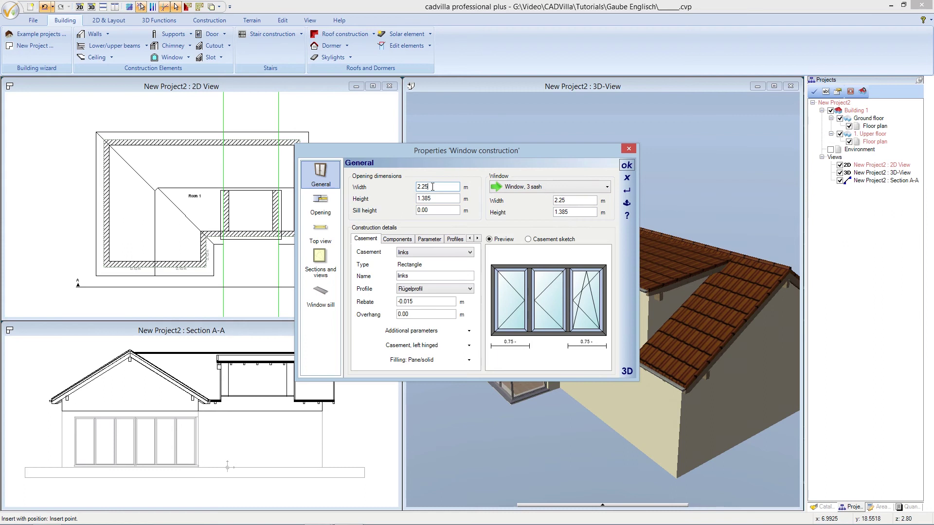
{"action": "key", "text": "Tab"}
{"action": "type", "text": "2"}
{"action": "key", "text": "Tab"}
{"action": "type", "text": "0.10"}
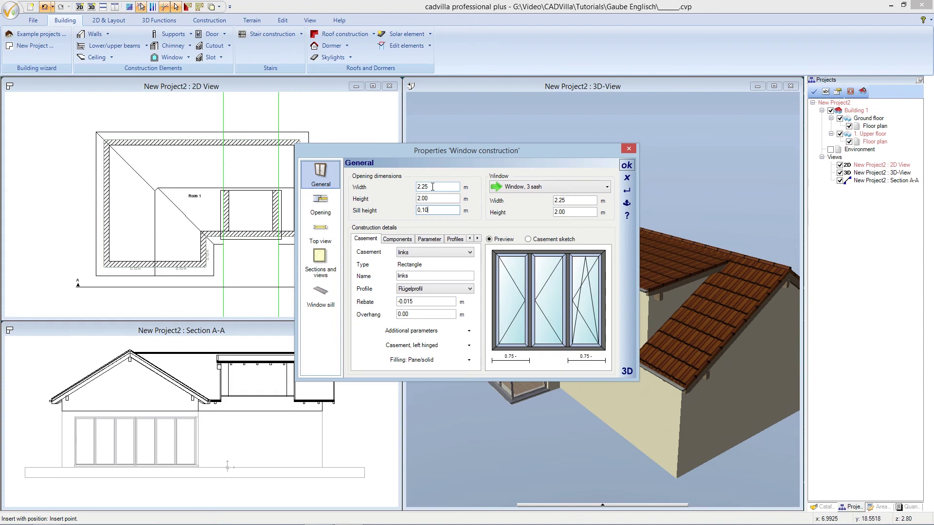
{"action": "key", "text": "Tab"}
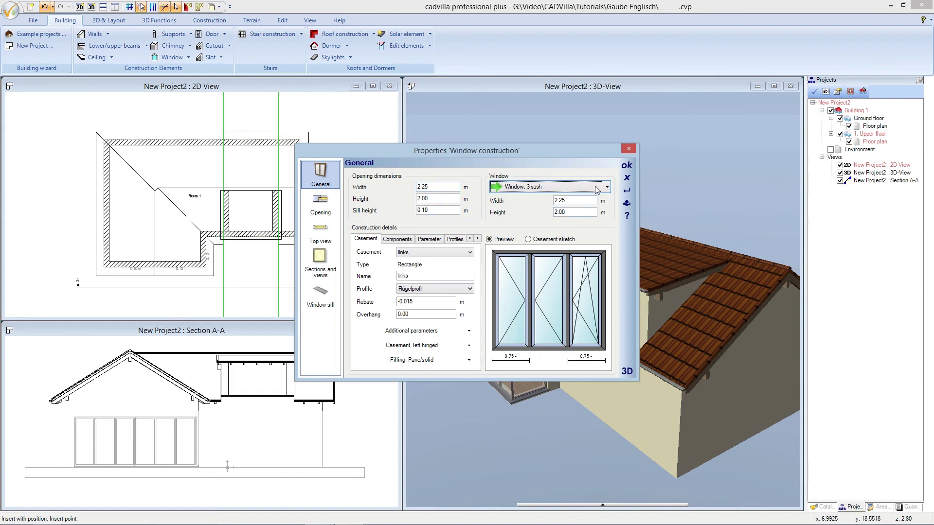
{"action": "left_click", "coordinate": [626, 168]}
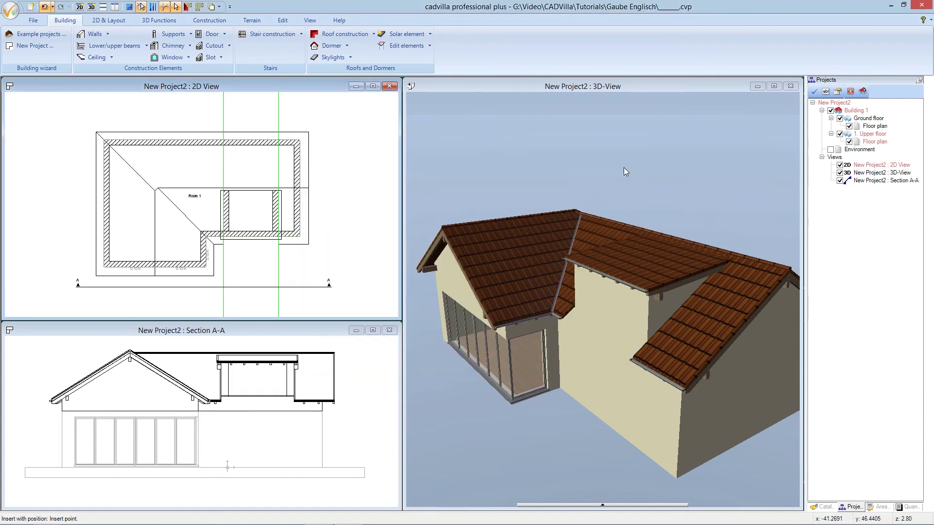
- Place the three-sash window in the exterior wall below the dormer front using the 3D view, and finish the insertion
{"action": "left_click", "coordinate": [619, 87]}
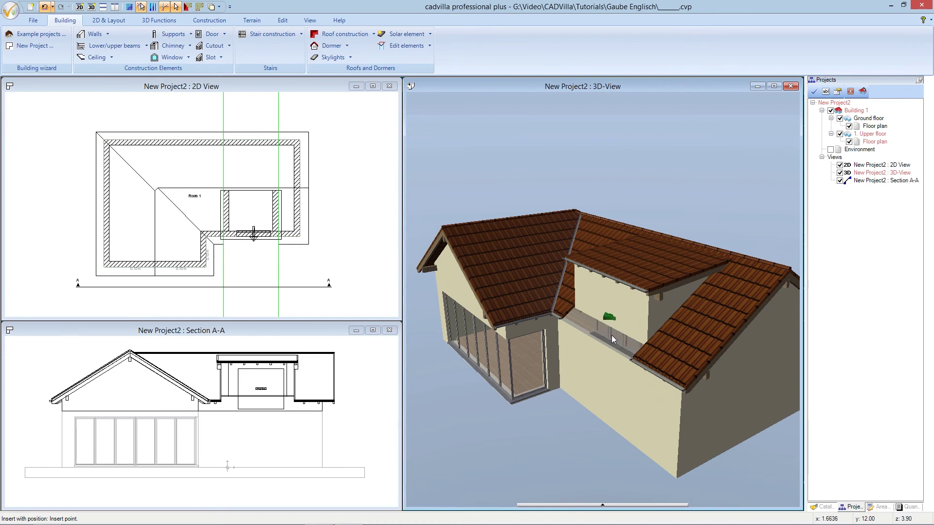
{"action": "left_click", "coordinate": [611, 334]}
{"action": "key", "text": "Escape"}
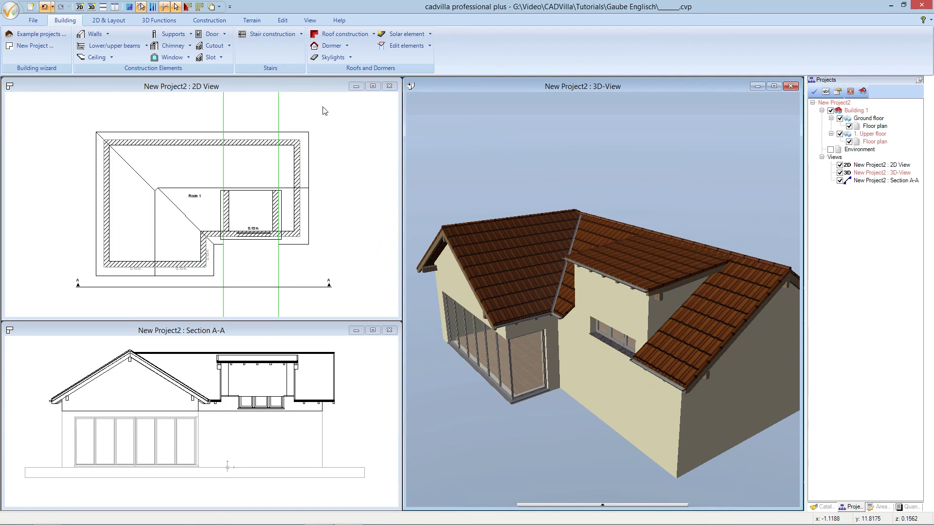
- Change the opening direction of the newly placed three-sash window from the 2D view
{"action": "left_click", "coordinate": [311, 91]}
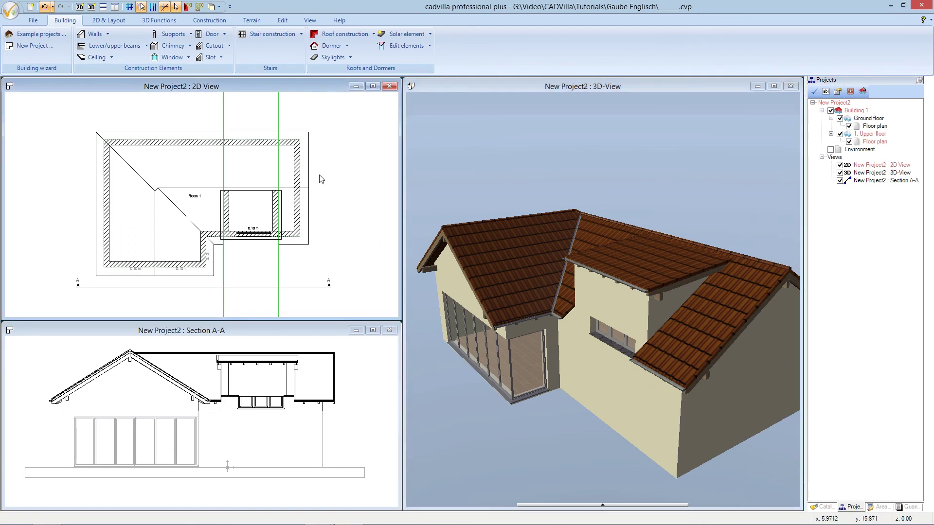
{"action": "left_click", "coordinate": [256, 236]}
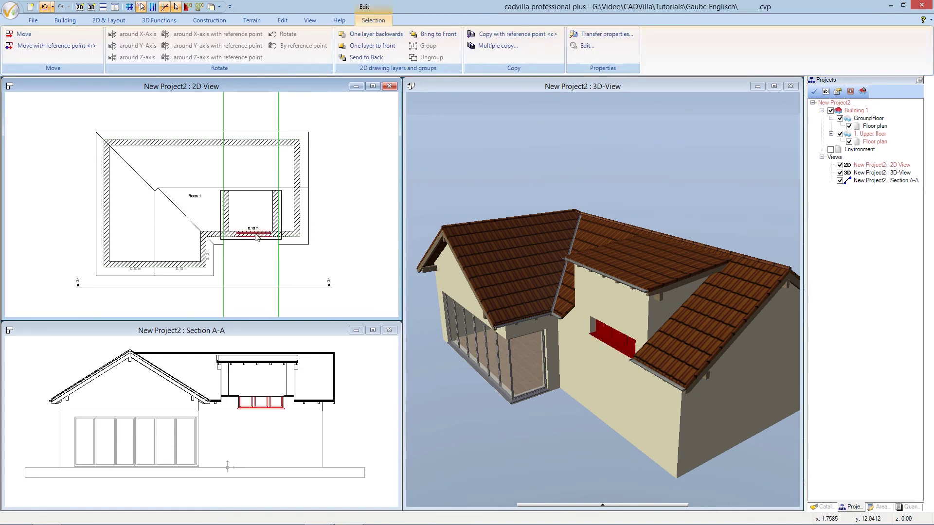
{"action": "right_click", "coordinate": [256, 237]}
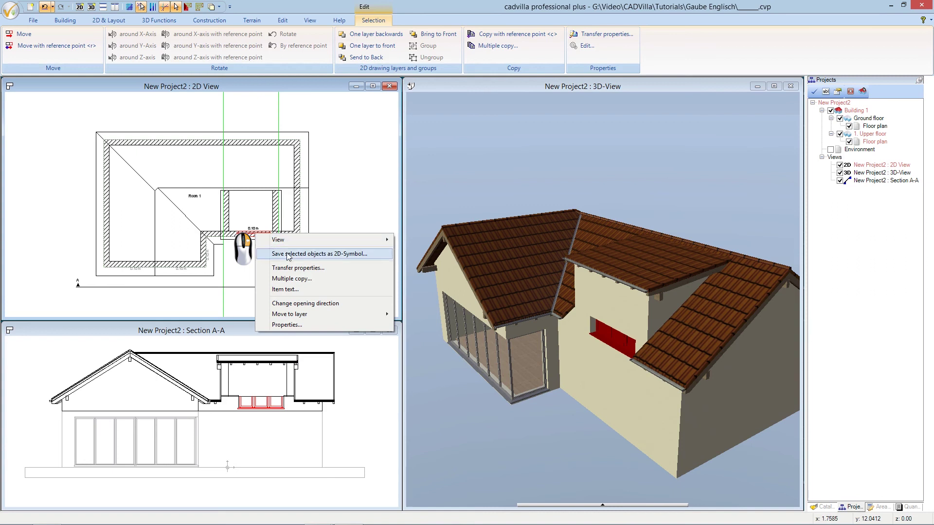
{"action": "left_click", "coordinate": [352, 303]}
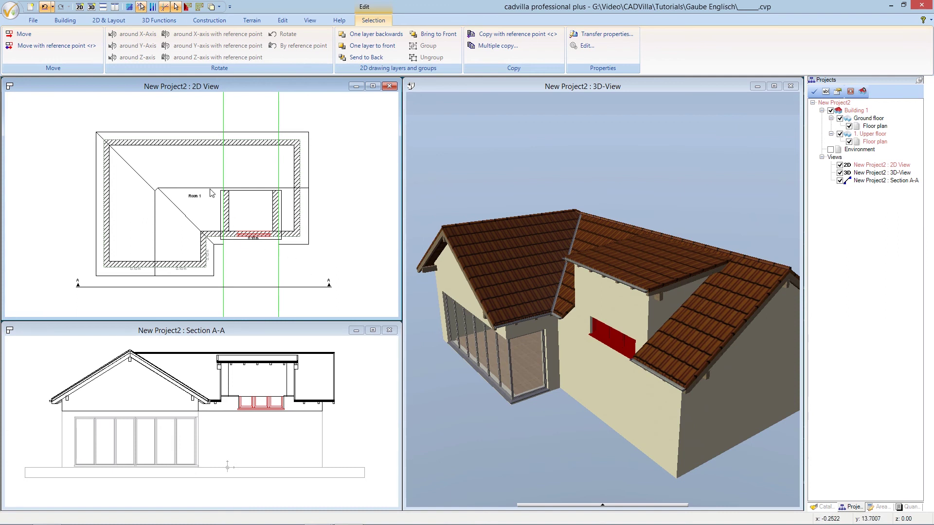
- Move the window to the centre point between the inner faces of the dormer's two side walls
{"action": "left_click", "coordinate": [23, 35]}
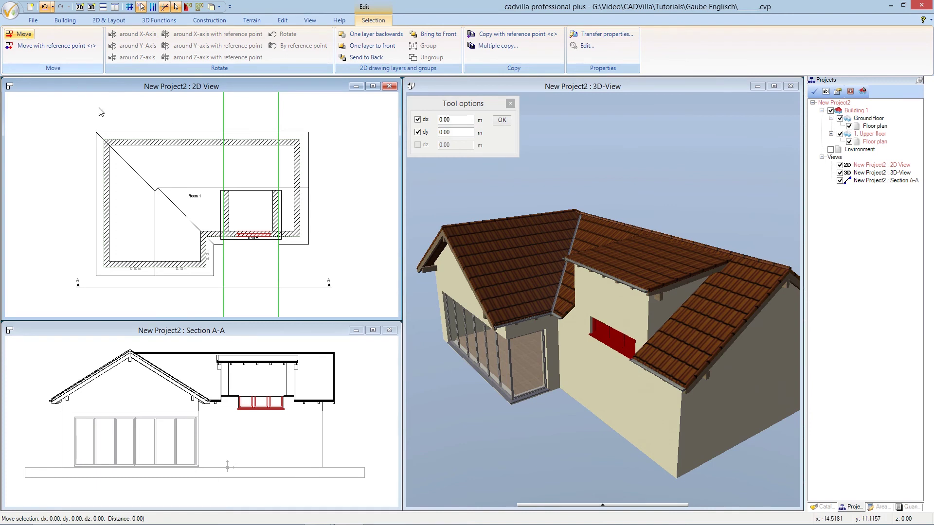
{"action": "left_click", "coordinate": [251, 236]}
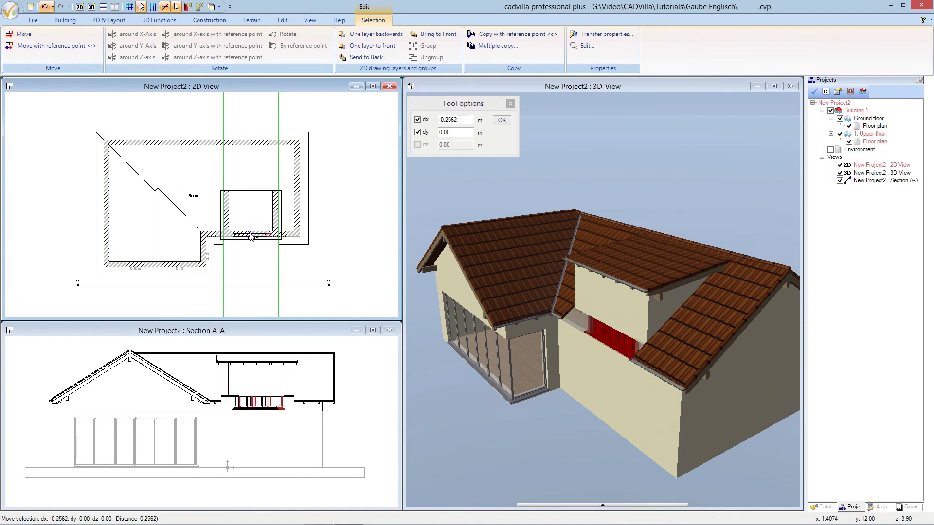
{"action": "right_click", "coordinate": [250, 236]}
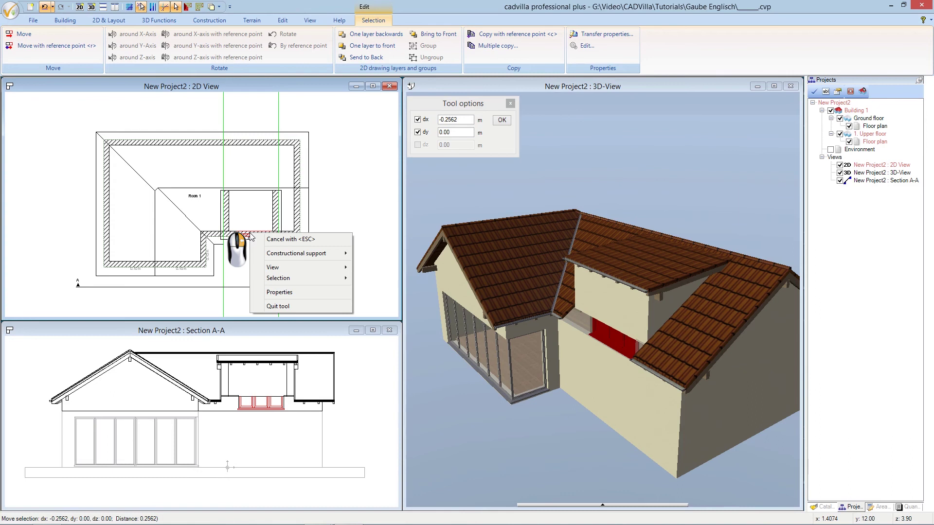
{"action": "mouse_move", "coordinate": [279, 257]}
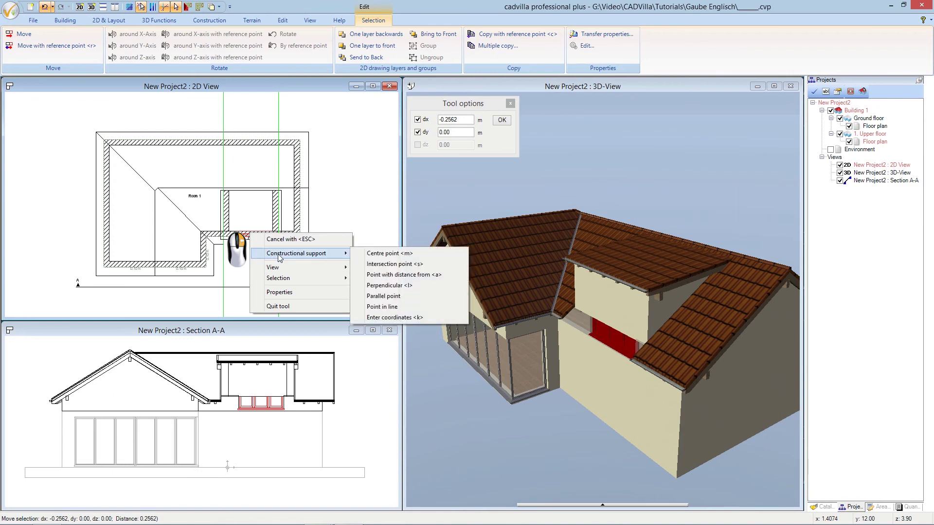
{"action": "left_click", "coordinate": [424, 255]}
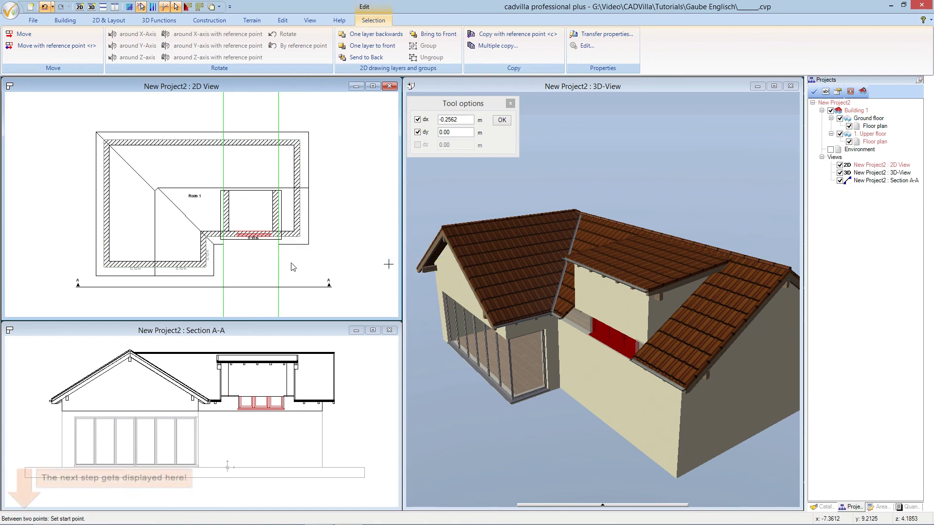
{"action": "left_click", "coordinate": [232, 234]}
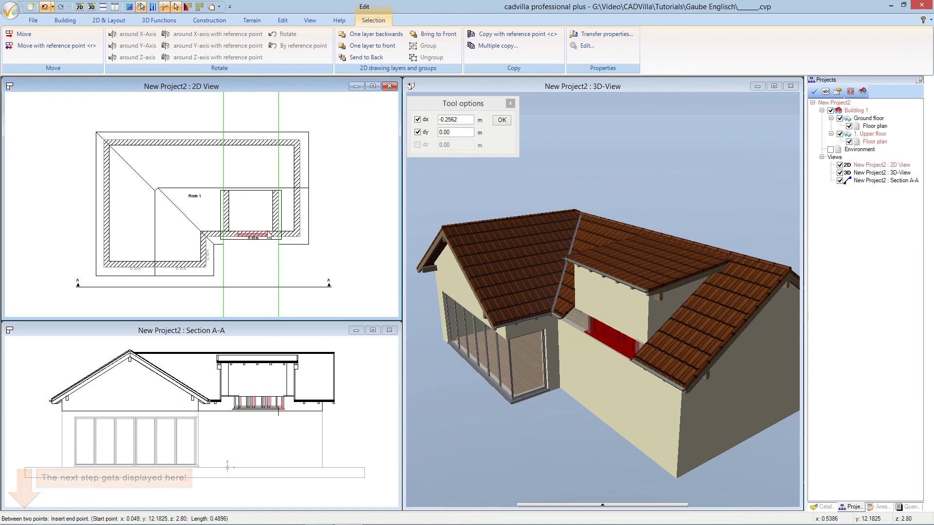
{"action": "left_click", "coordinate": [275, 235]}
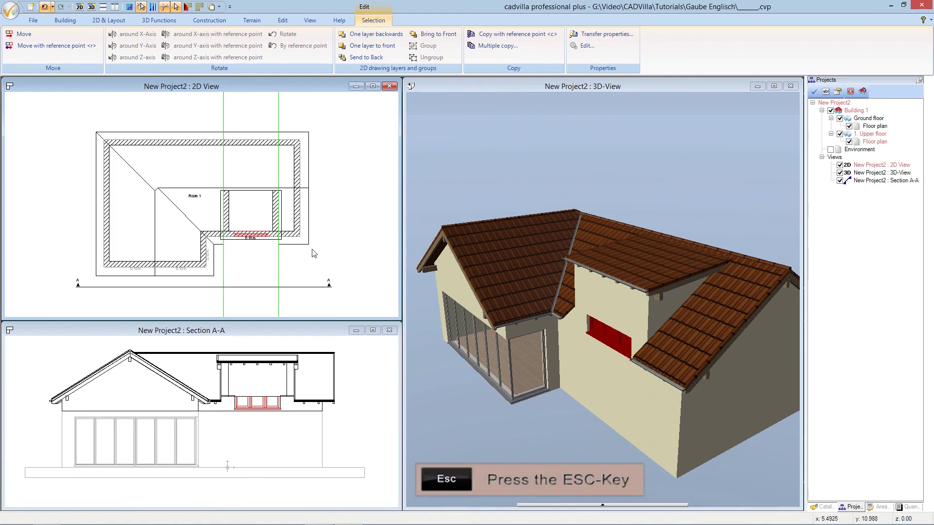
{"action": "key", "text": "Escape"}
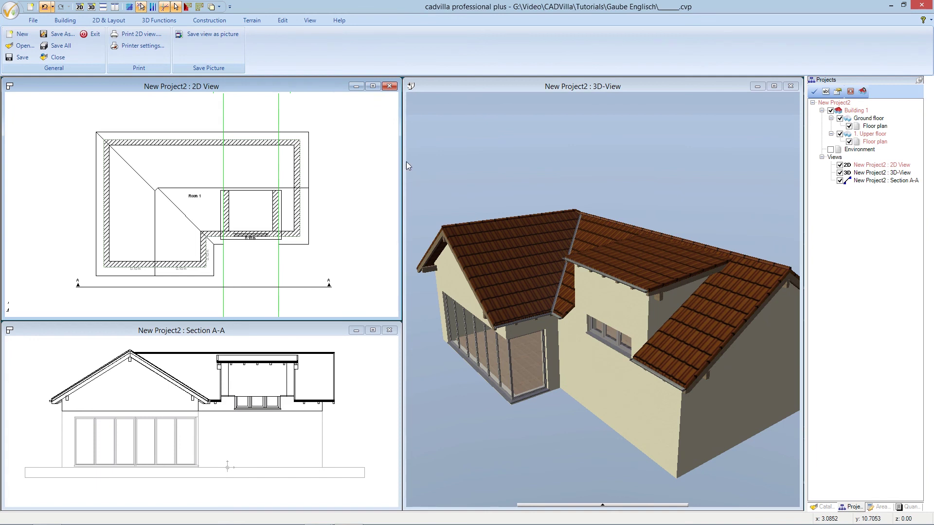
- Create a wall section of the dormer's front wall and clear the selection in the new section view
{"action": "left_click", "coordinate": [458, 86]}
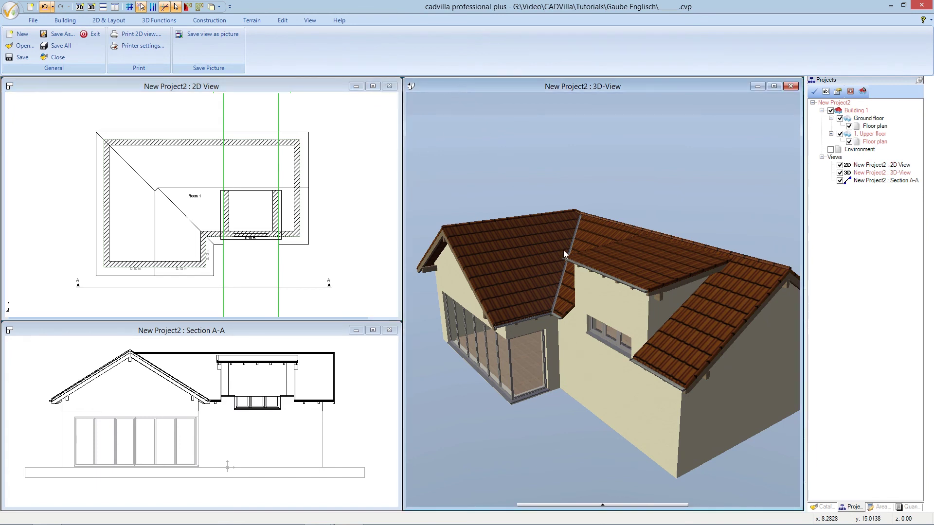
{"action": "left_click", "coordinate": [604, 298]}
{"action": "right_click", "coordinate": [605, 298]}
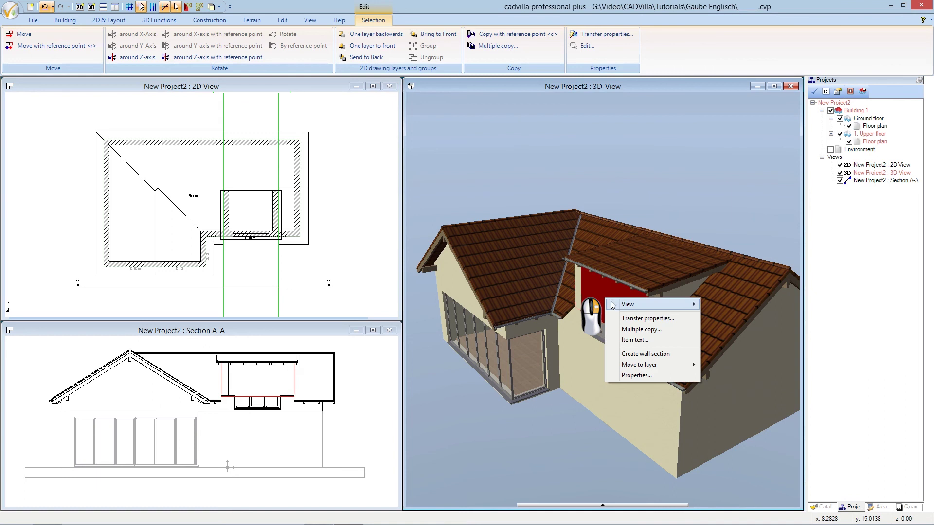
{"action": "left_click", "coordinate": [675, 354]}
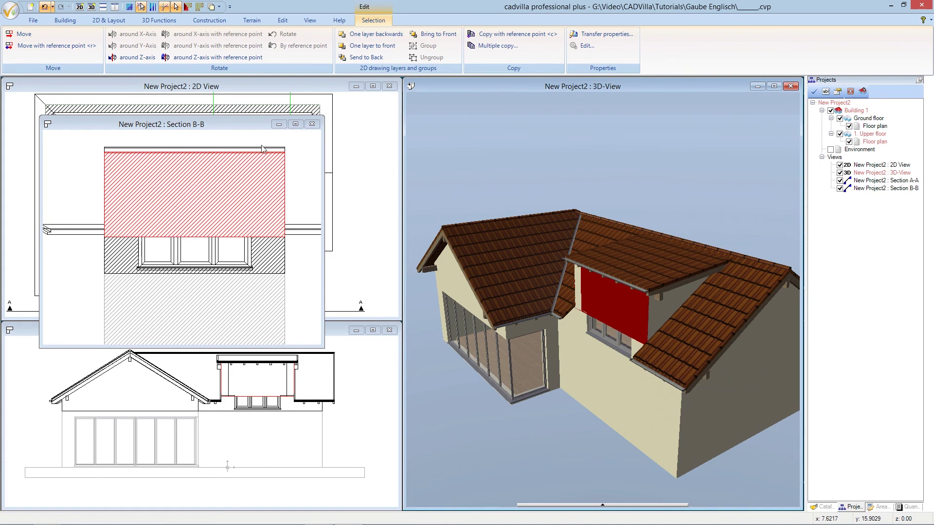
{"action": "left_click", "coordinate": [253, 125]}
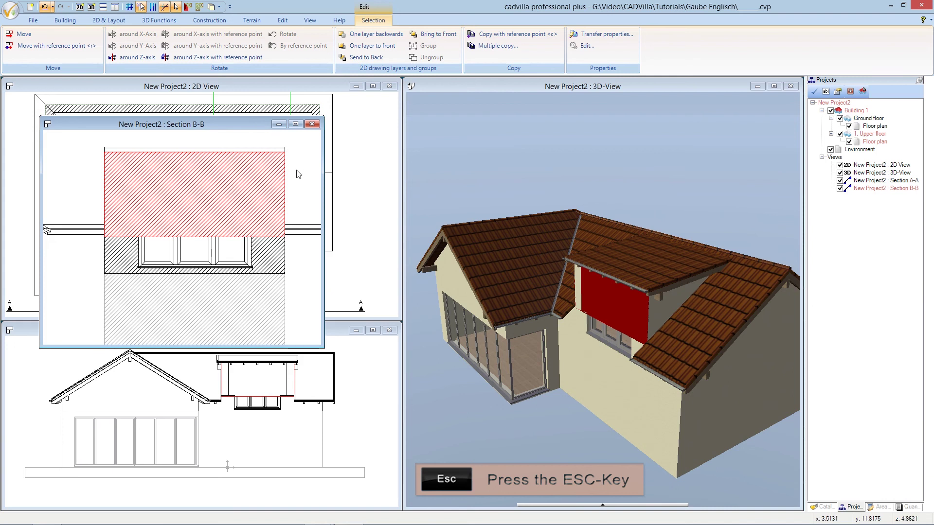
{"action": "key", "text": "Escape"}
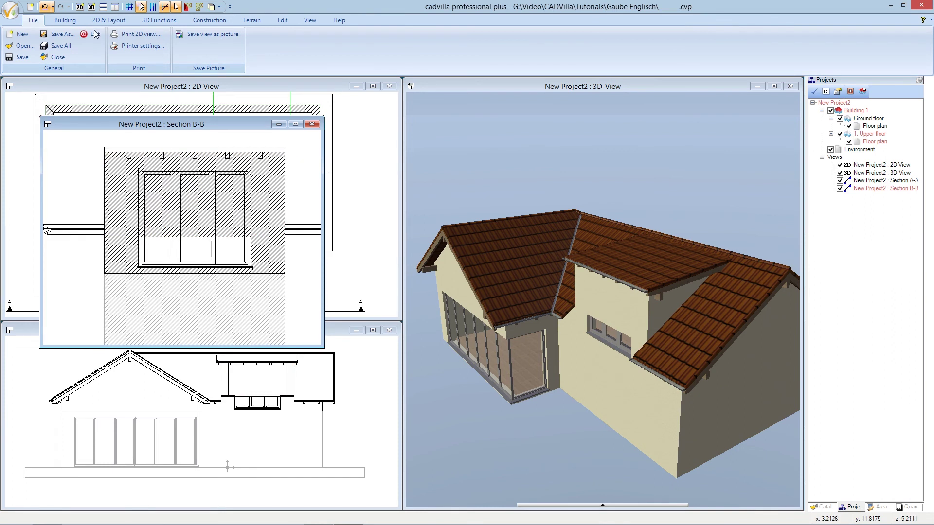
- Insert a rectangular wall cutout about 2.25 m by 1.38 m in the dormer's front wall, from the wall joint to the window's opposite upper corner
{"action": "left_click", "coordinate": [65, 21]}
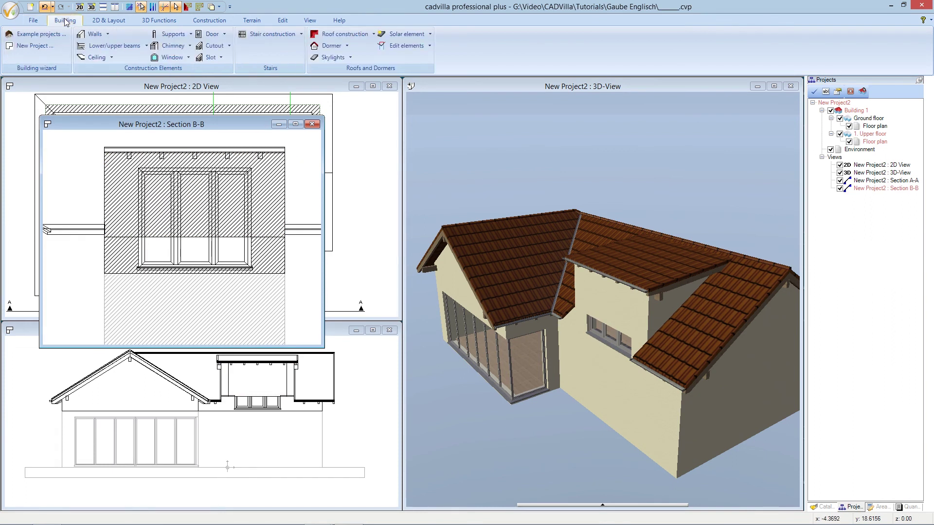
{"action": "left_click", "coordinate": [230, 46]}
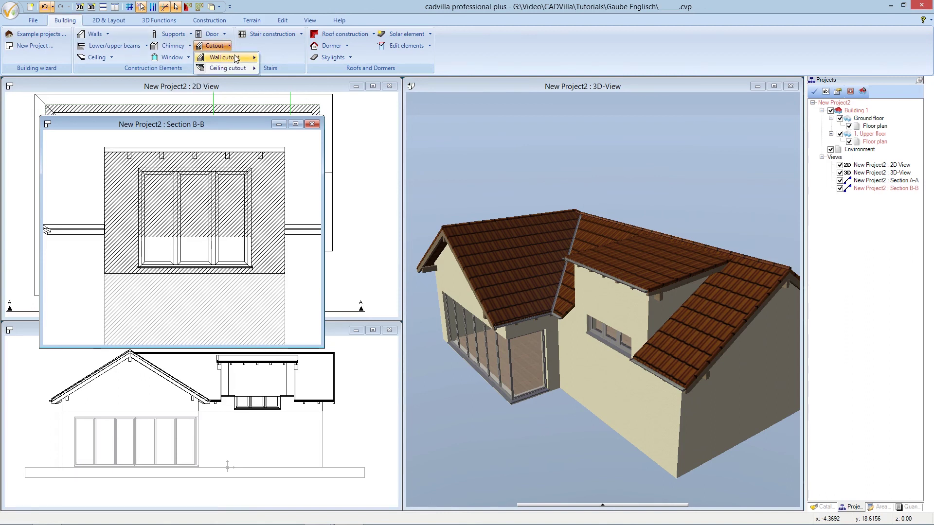
{"action": "mouse_move", "coordinate": [235, 59]}
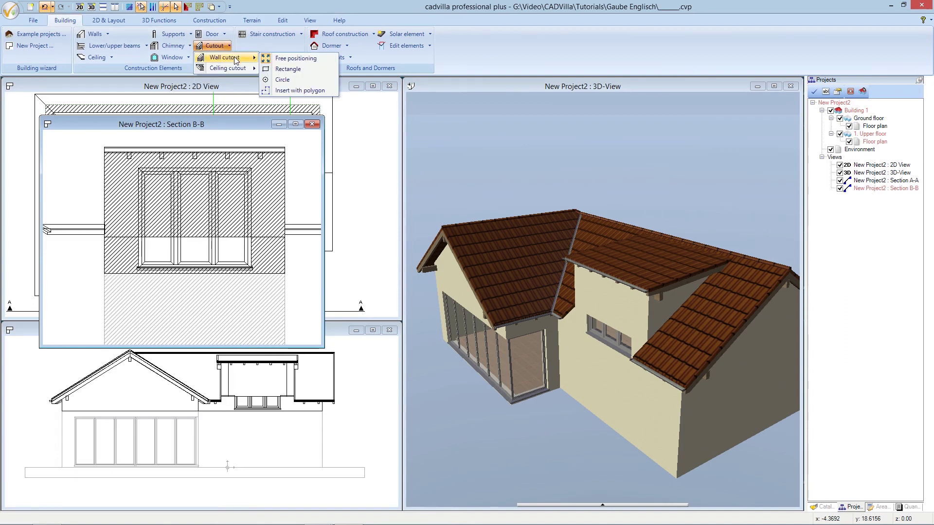
{"action": "left_click", "coordinate": [306, 68]}
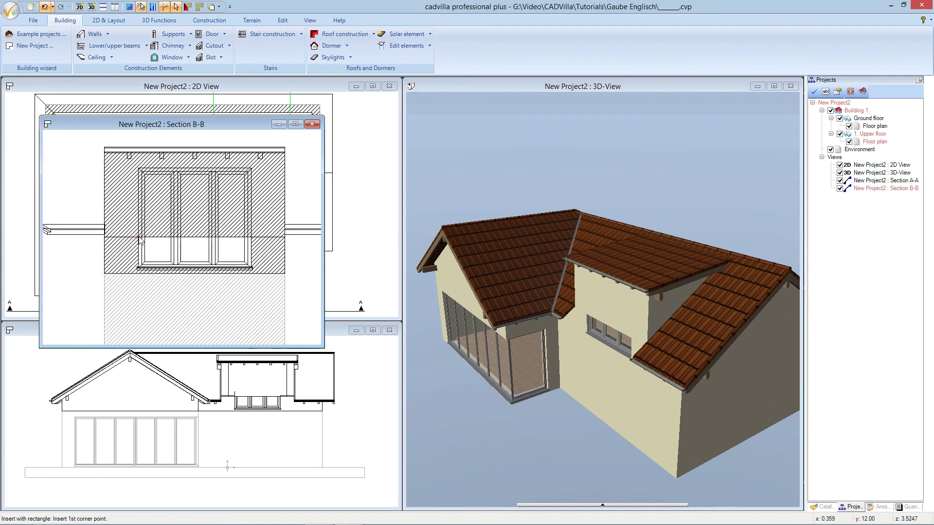
{"action": "left_click", "coordinate": [140, 238]}
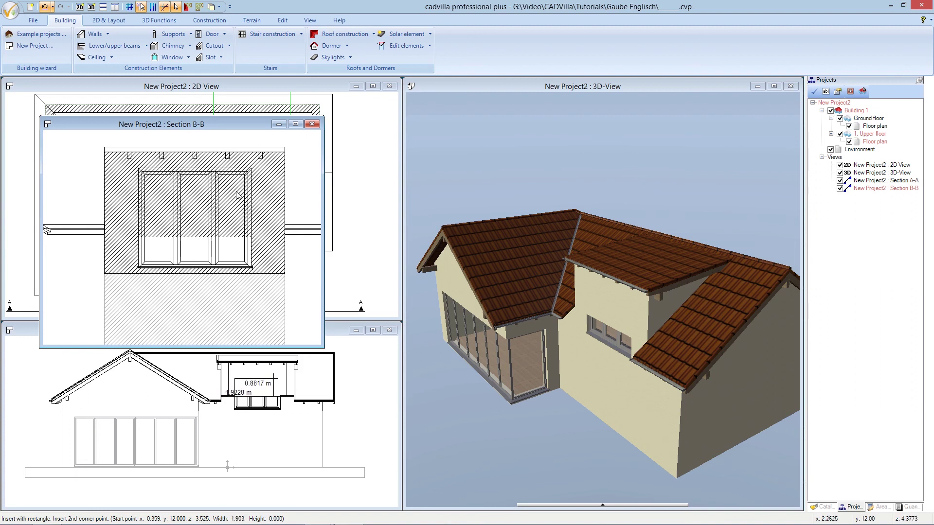
{"action": "scroll", "coordinate": [241, 189], "scroll_direction": "up", "scroll_amount": 4}
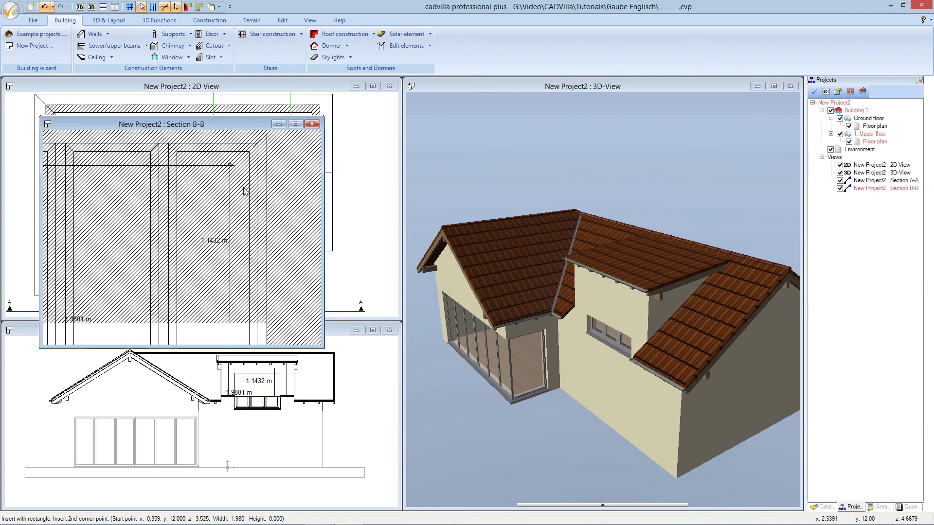
{"action": "scroll", "coordinate": [252, 188], "scroll_direction": "up", "scroll_amount": 3}
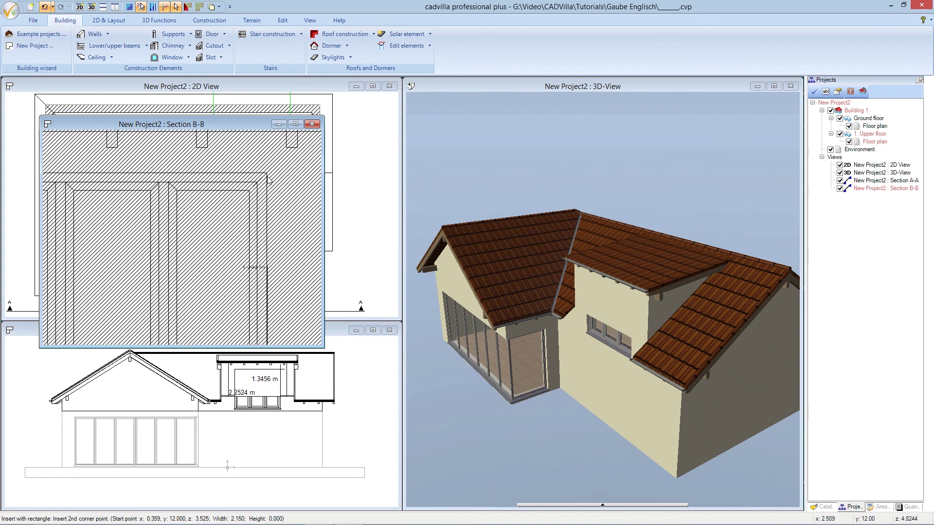
{"action": "scroll", "coordinate": [268, 176], "scroll_direction": "up", "scroll_amount": 3}
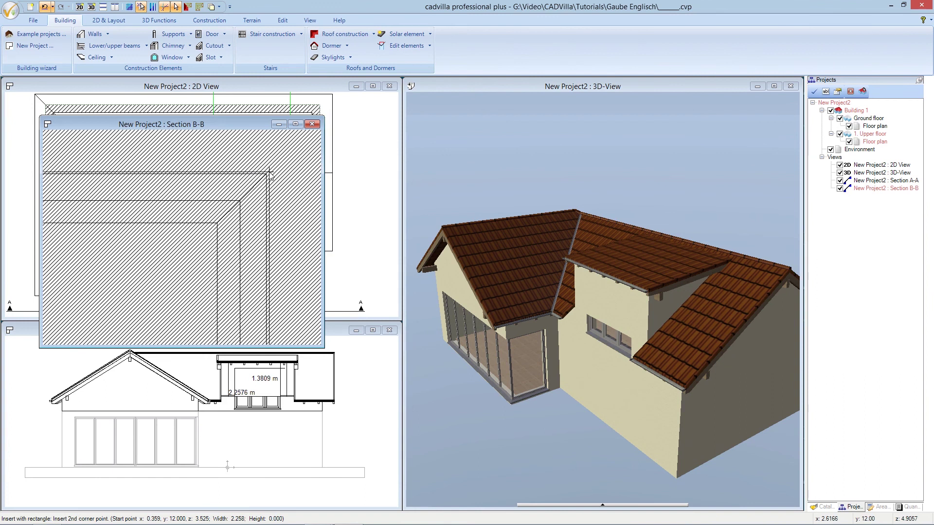
{"action": "scroll", "coordinate": [268, 176], "scroll_direction": "up", "scroll_amount": 3}
{"action": "scroll", "coordinate": [269, 177], "scroll_direction": "up", "scroll_amount": 3}
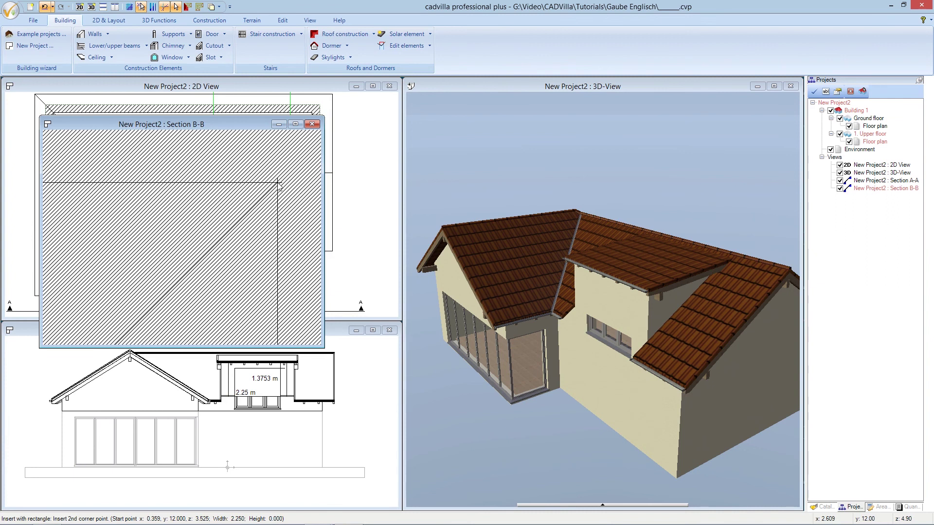
{"action": "left_click", "coordinate": [278, 183]}
{"action": "key", "text": "Escape"}
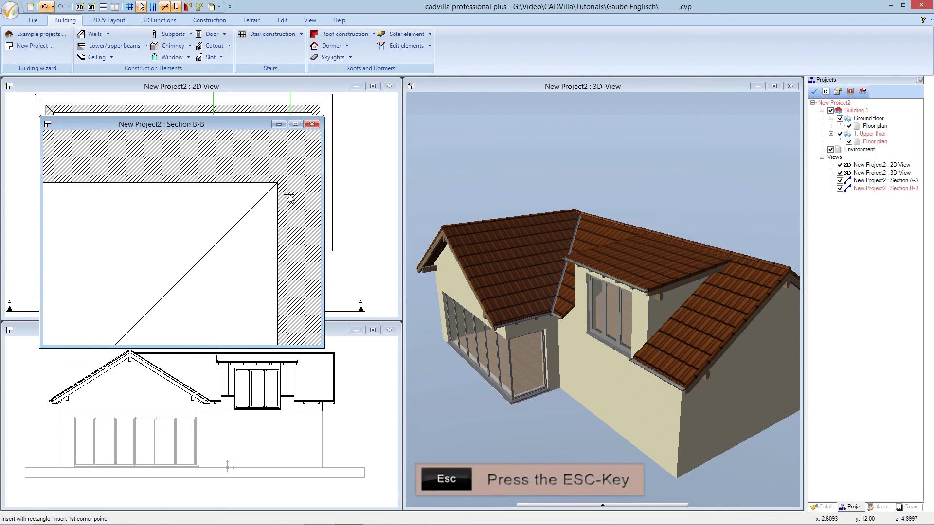
{"action": "key", "text": "Escape"}
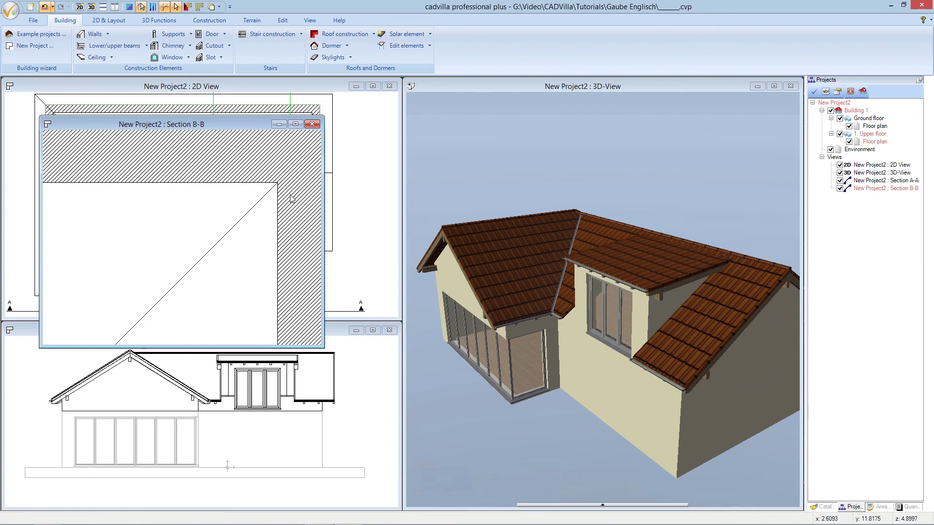
{"action": "scroll", "coordinate": [291, 198], "scroll_direction": "down", "scroll_amount": 5}
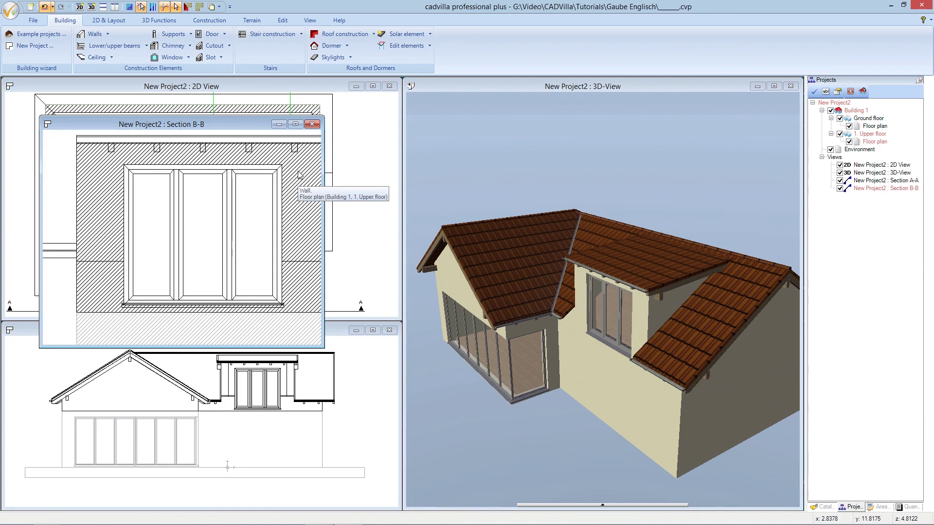
- Close the section B-B view and delete its section symbol at the dormer's front wall in the 2D view
{"action": "left_click", "coordinate": [312, 125]}
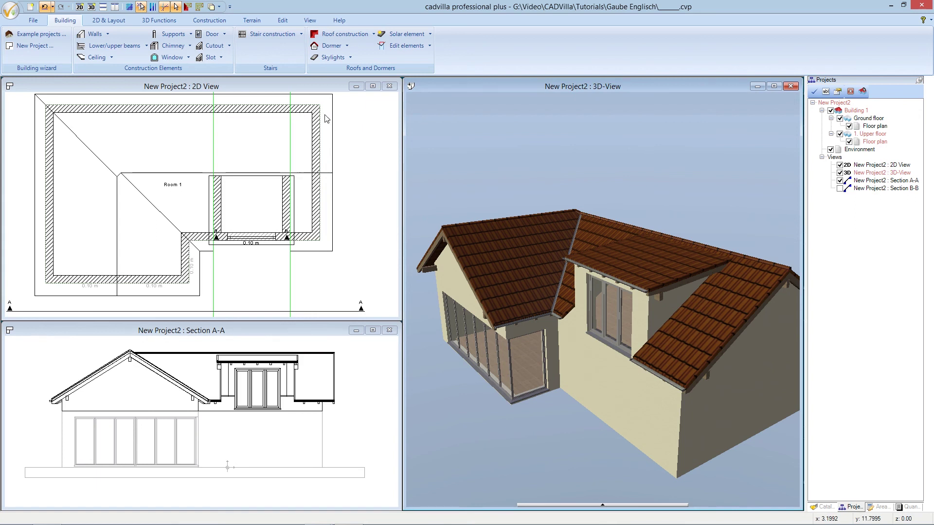
{"action": "left_click", "coordinate": [320, 98]}
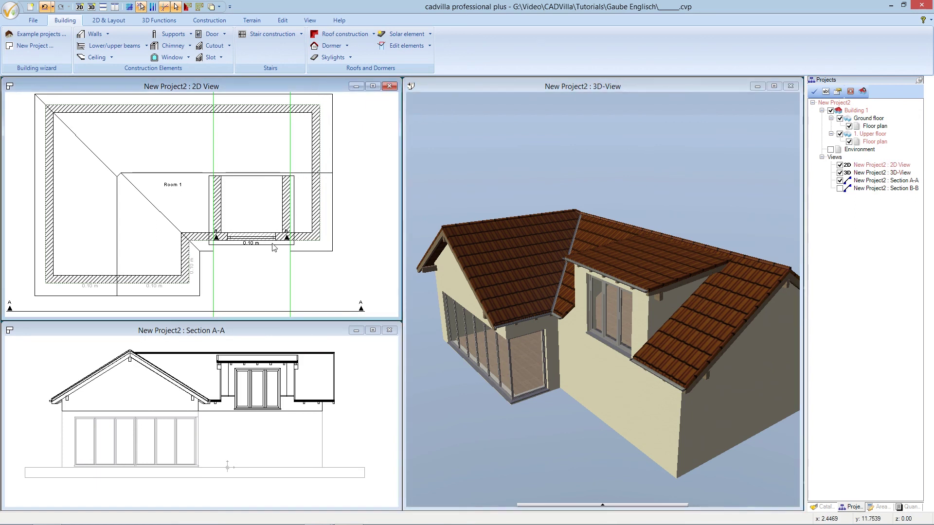
{"action": "scroll", "coordinate": [276, 243], "scroll_direction": "up", "scroll_amount": 3}
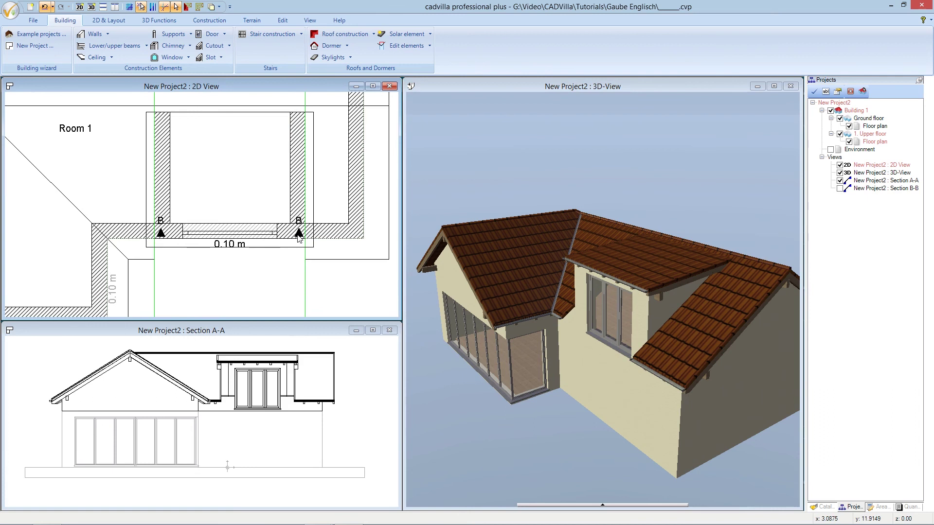
{"action": "left_click_drag", "start_coordinate": [299, 235], "coordinate": [152, 235]}
{"action": "key", "text": "Delete"}
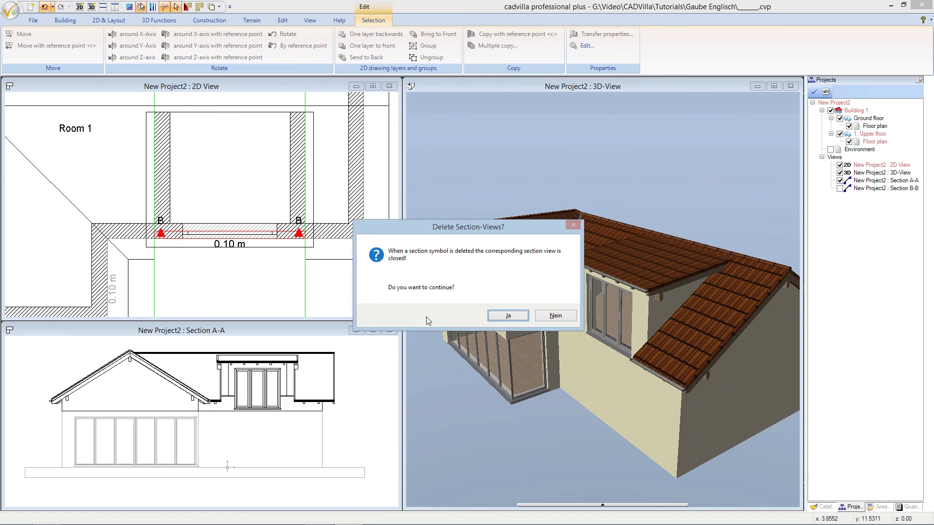
{"action": "left_click", "coordinate": [496, 318]}
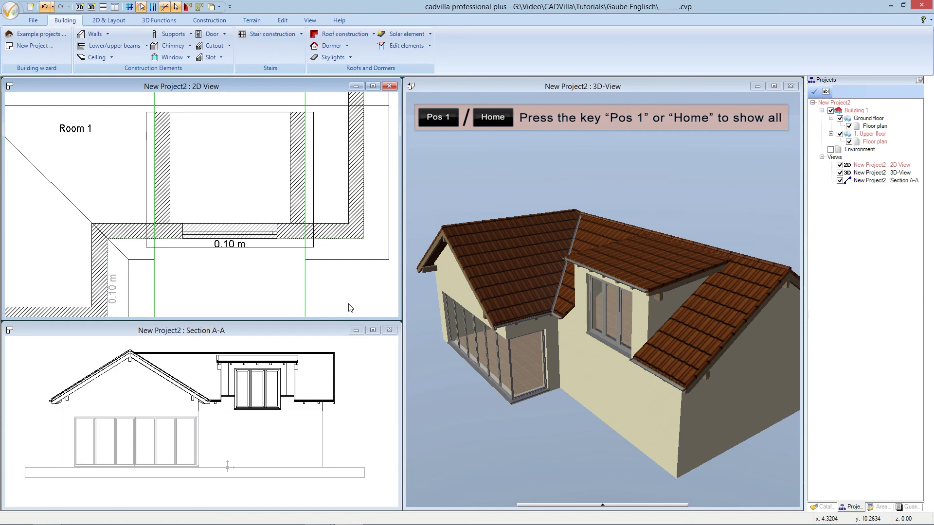
{"action": "key", "text": "Home"}
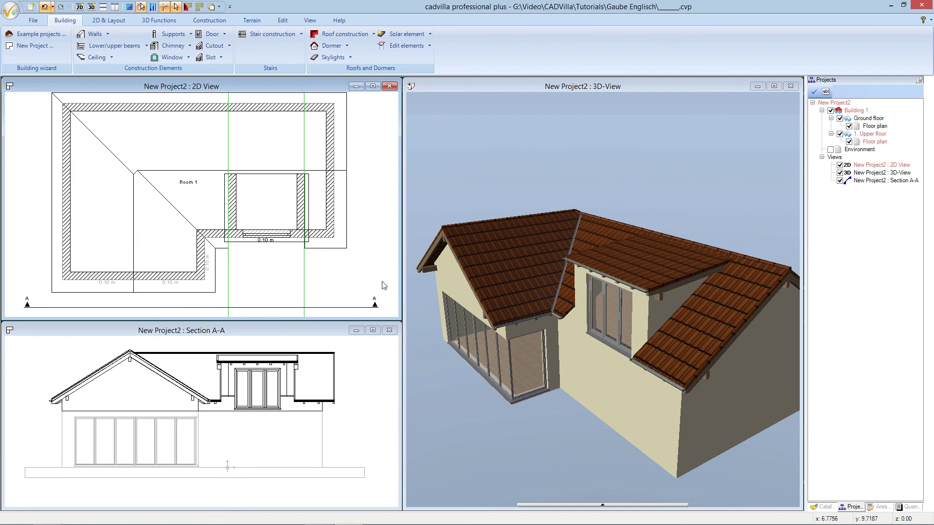
{"action": "left_click", "coordinate": [495, 98]}
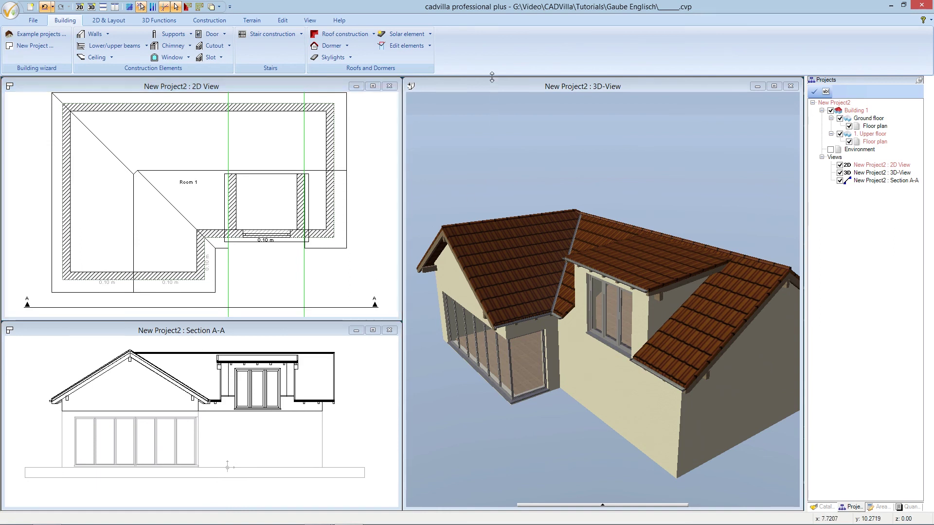